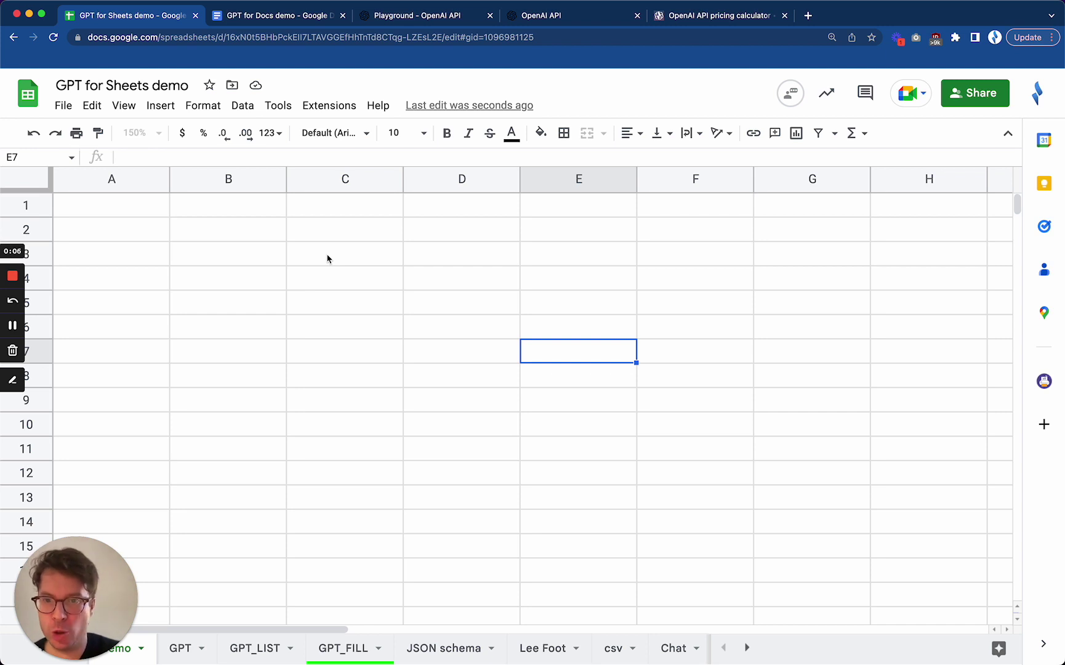
Start a GPT formula in cell C3 to examine the function's arguments, and discard the formula.
left_click(360, 259)
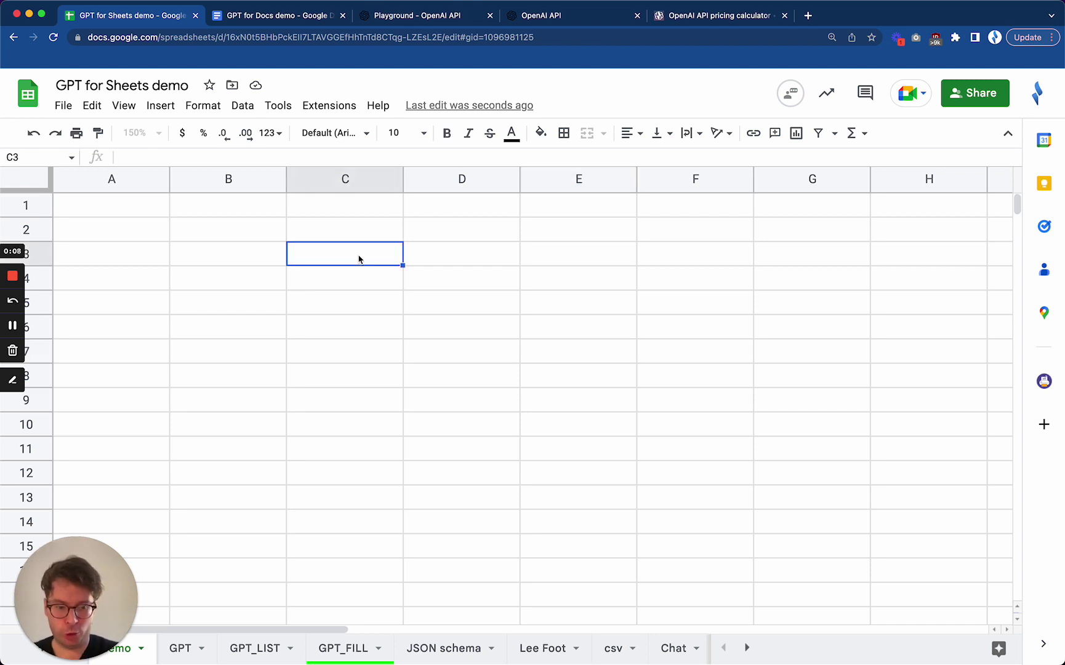
type("=gpt")
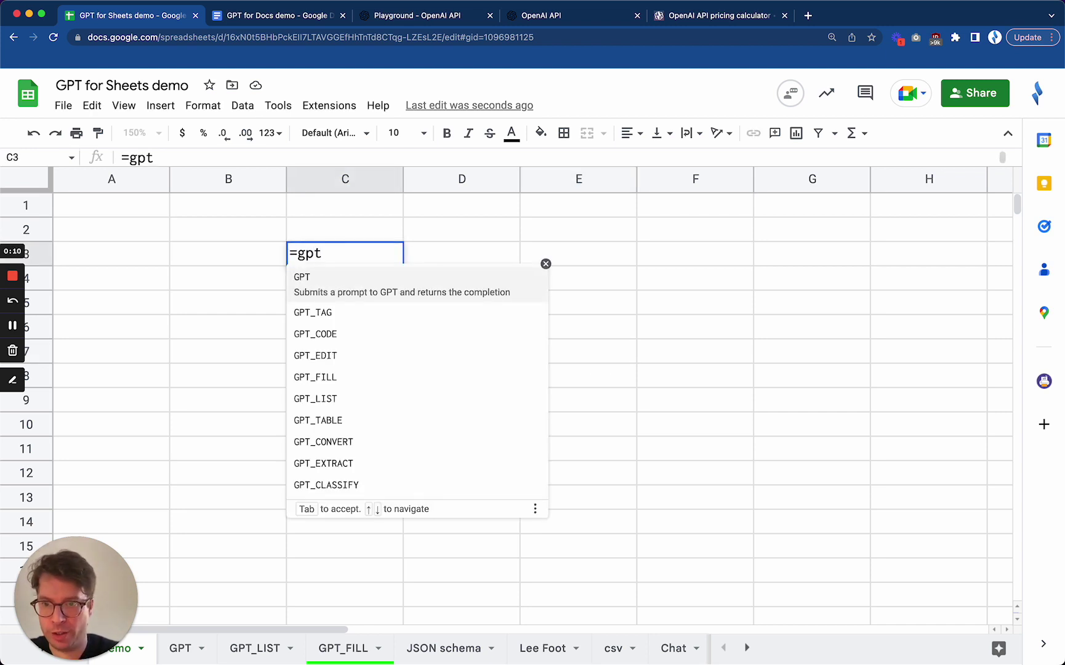
key("Tab")
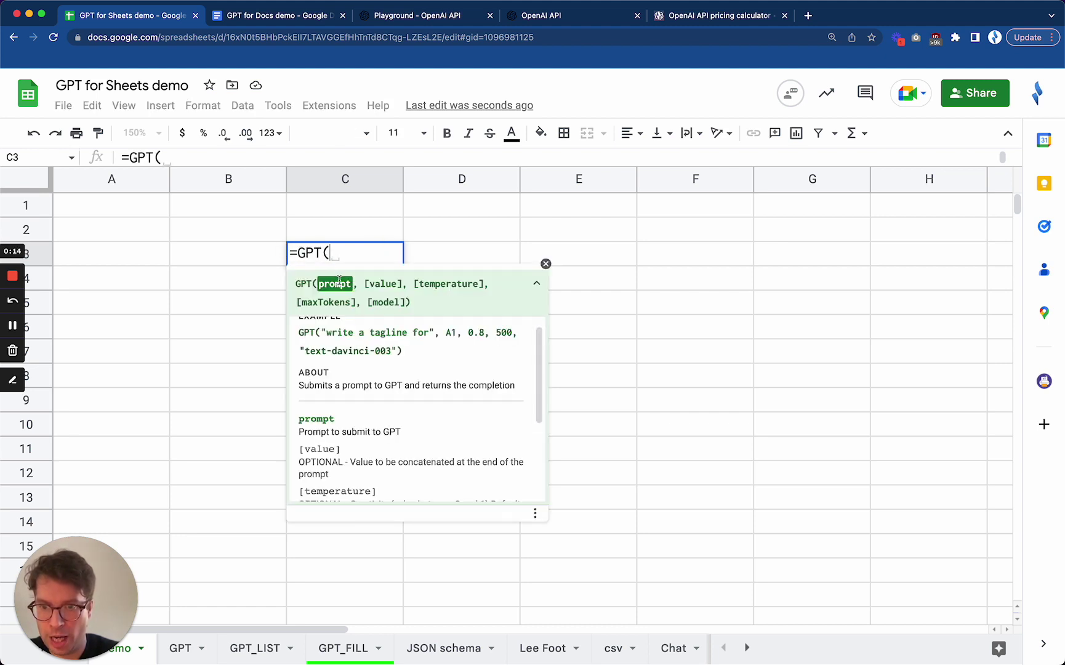
double_click(315, 302)
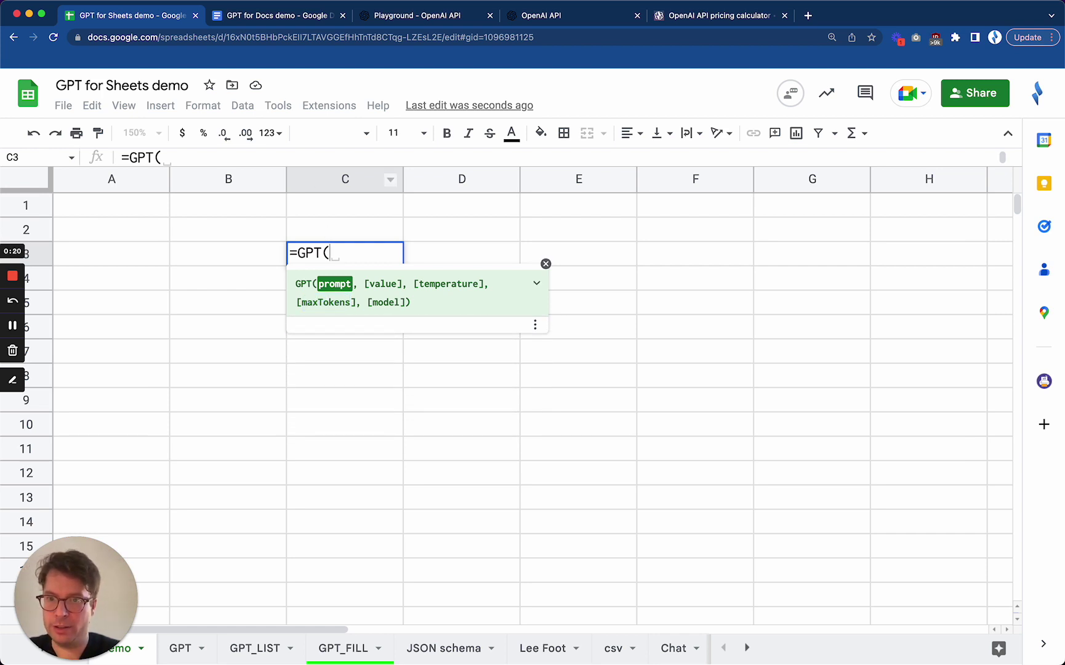
key("Escape")
Switch to the GPT for Docs demo document in Google Docs and delete all of its body text.
left_click(277, 15)
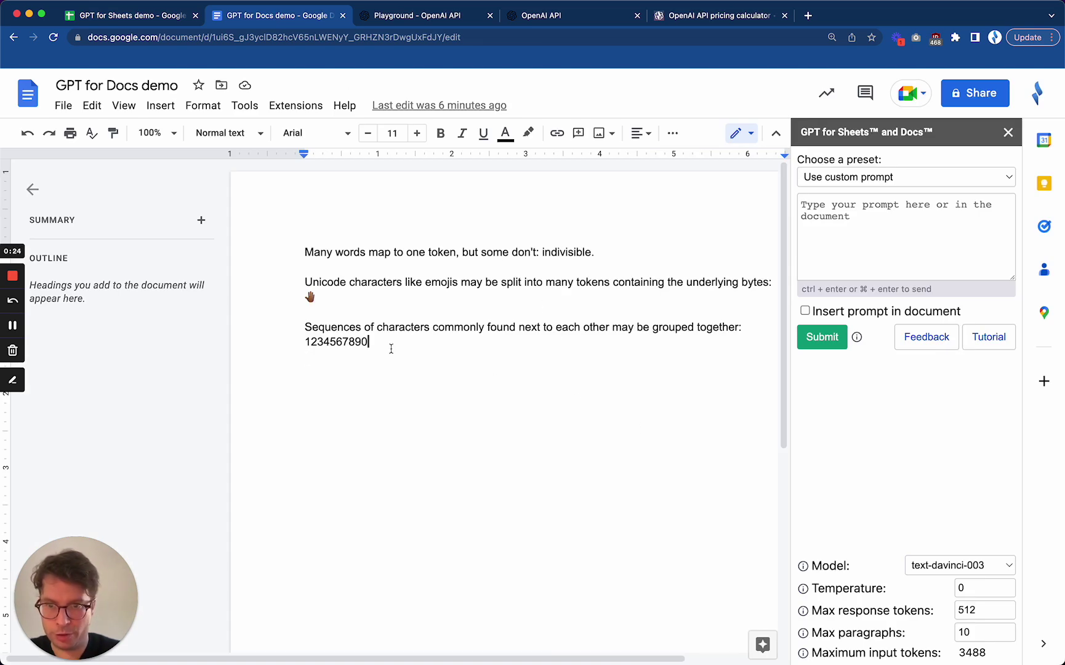
left_click_drag(391, 349, 291, 251)
key("BackSpace")
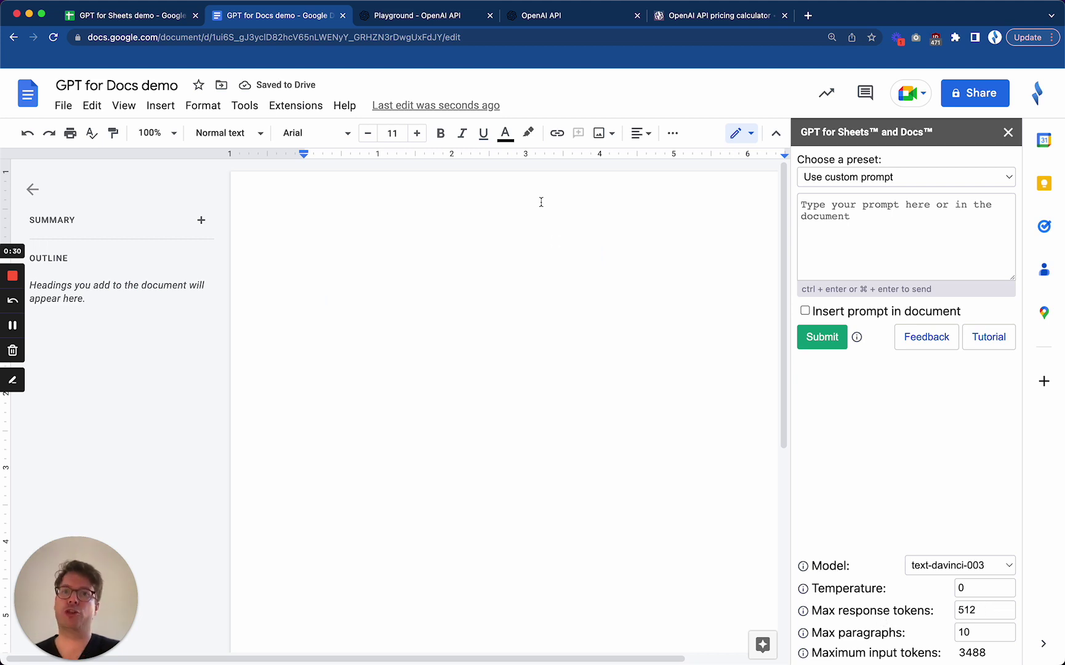
Switch to the OpenAI Playground, submit the prompt "Write a tagline for an ice-cream shop", and highlight the prompt with its completion.
left_click(429, 23)
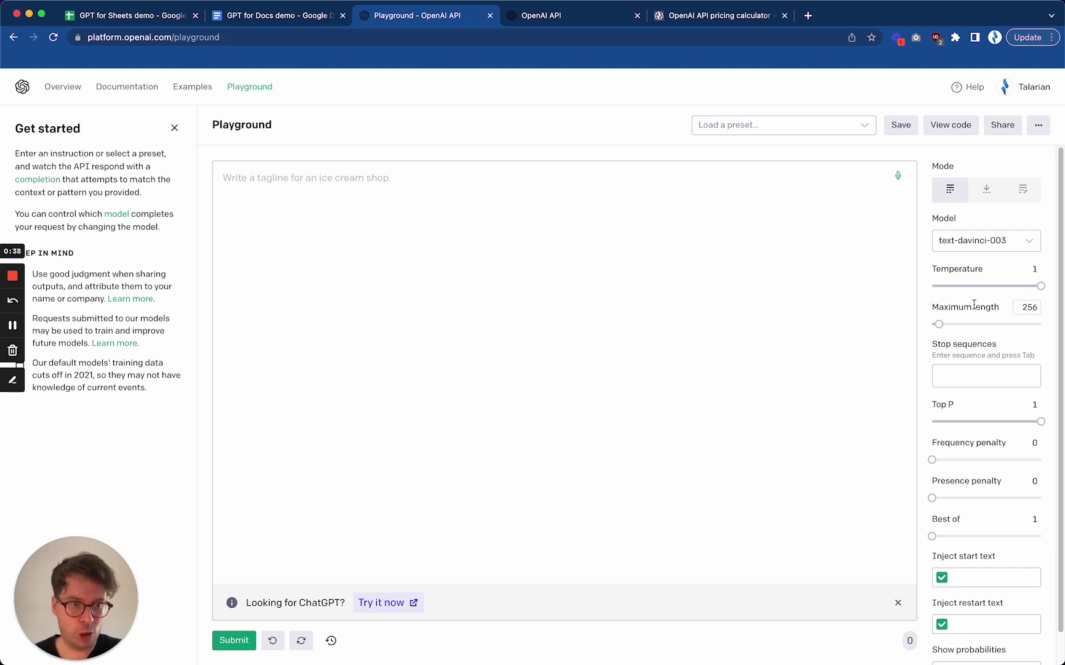
mouse_move(960, 308)
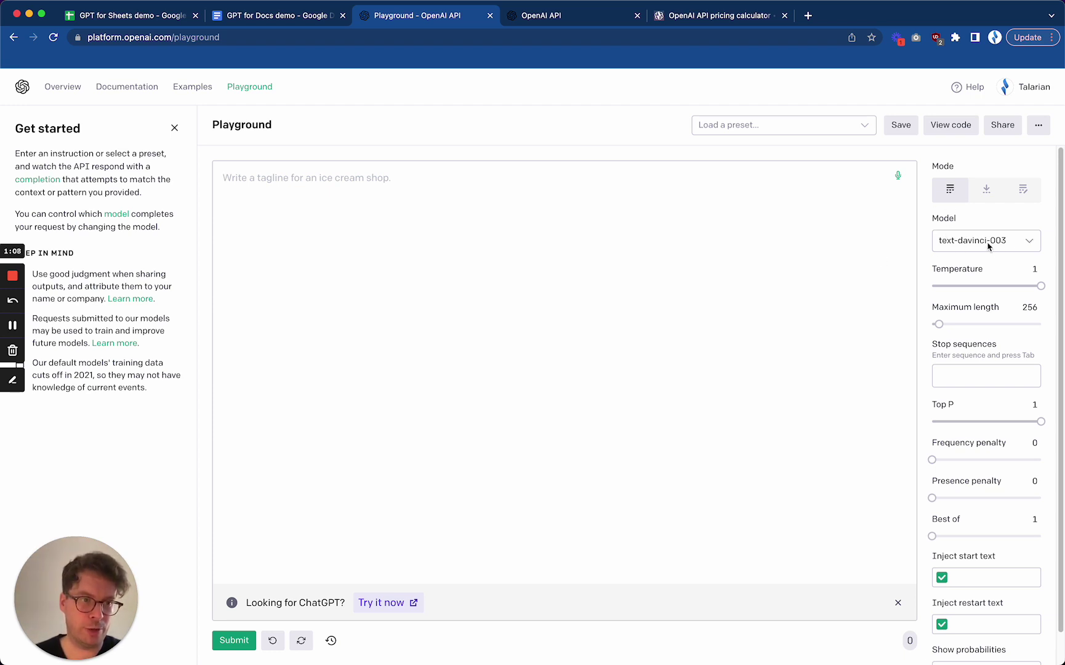
mouse_move(974, 224)
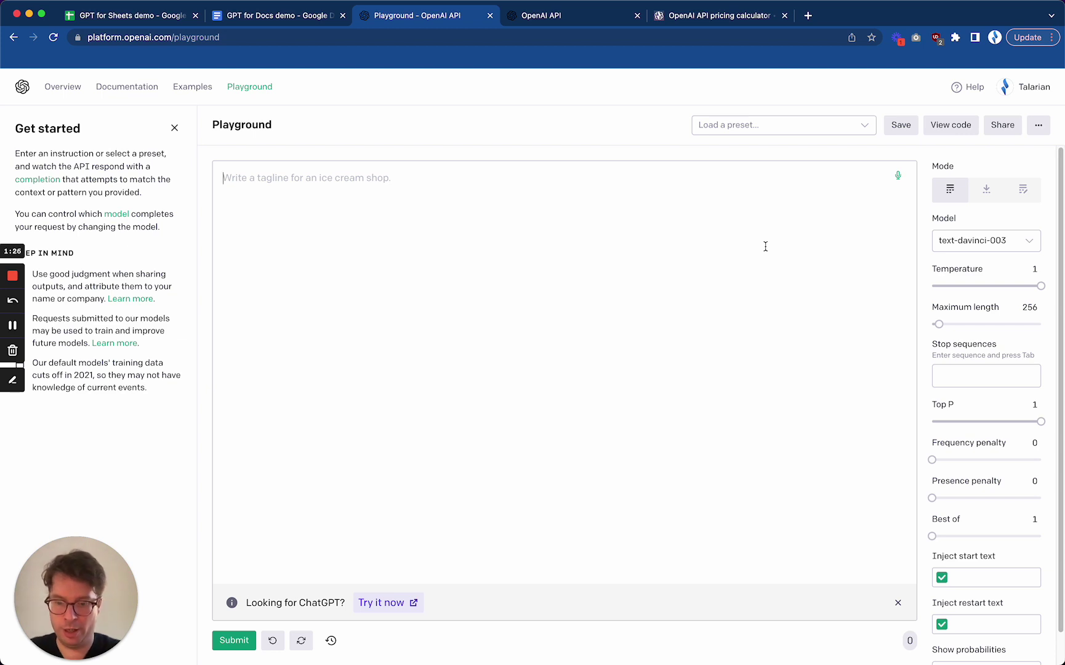
type("Write a tagline ")
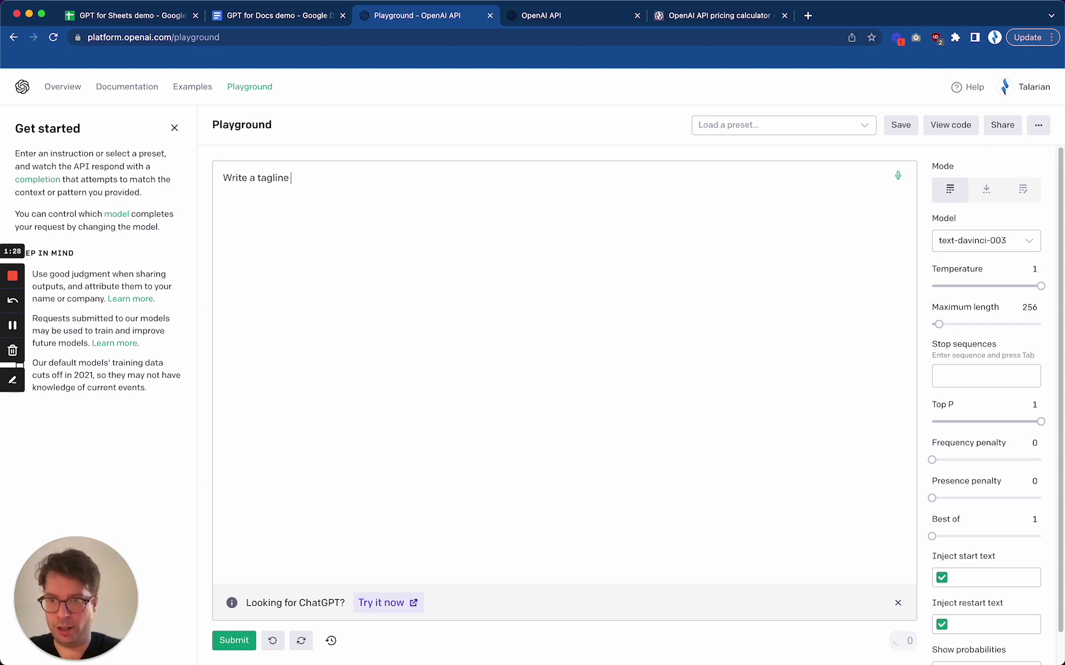
type("for an ice-cream shop")
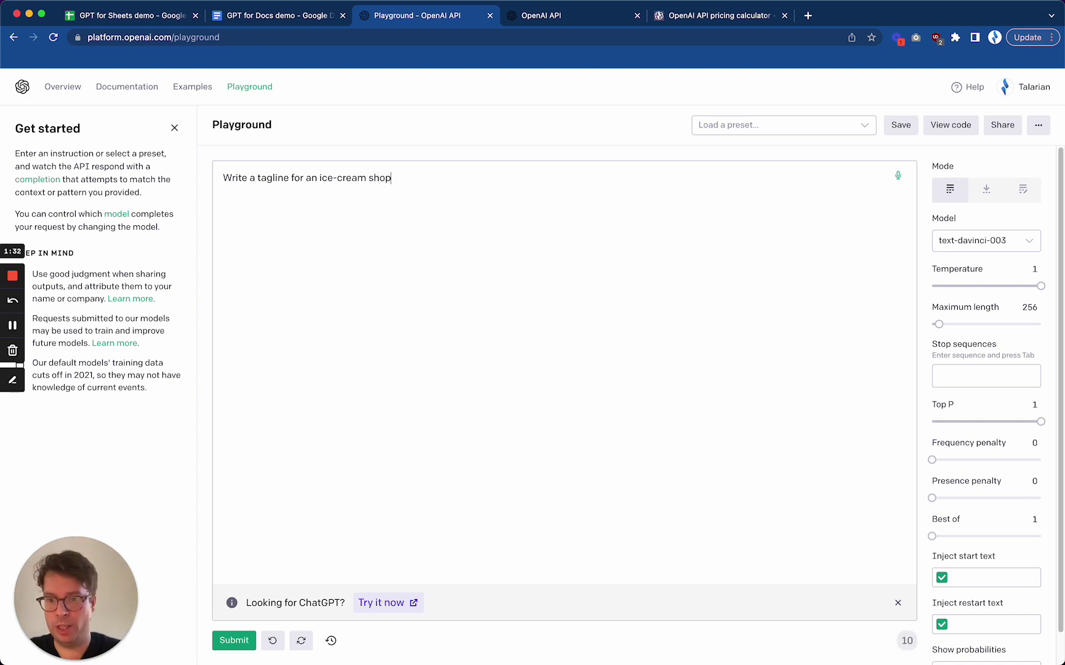
left_click(233, 641)
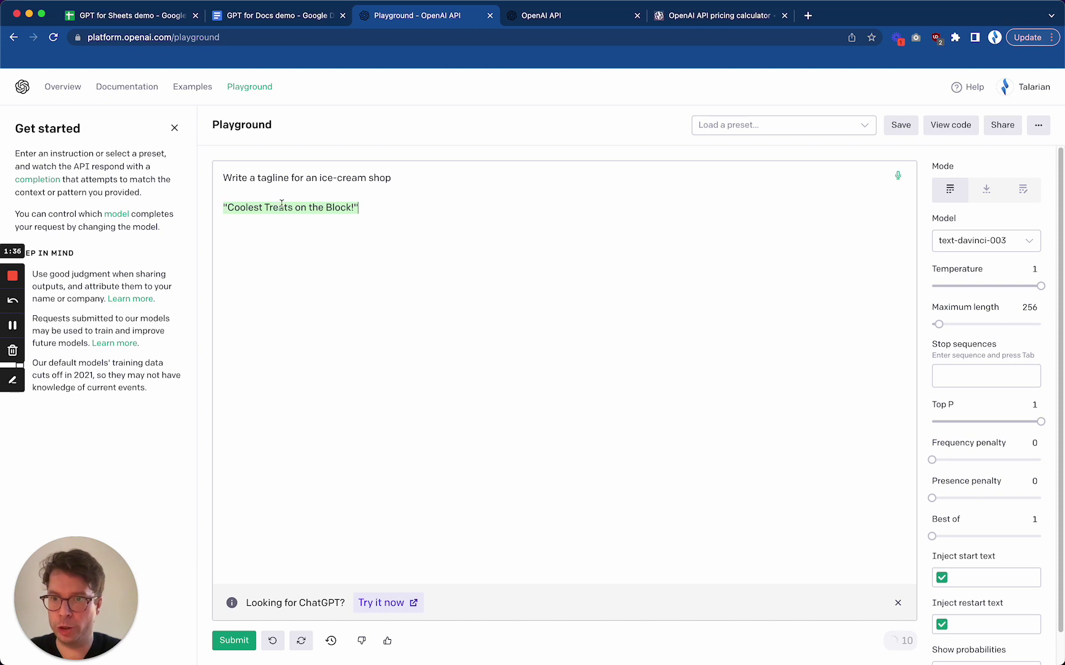
left_click_drag(388, 211, 222, 173)
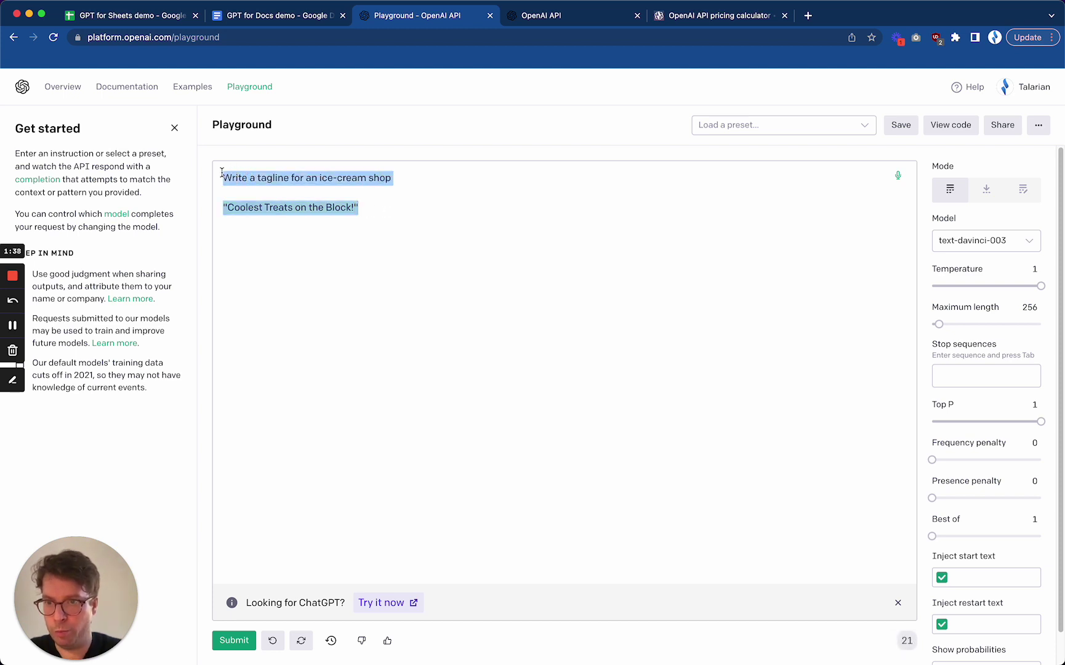
left_click(394, 210)
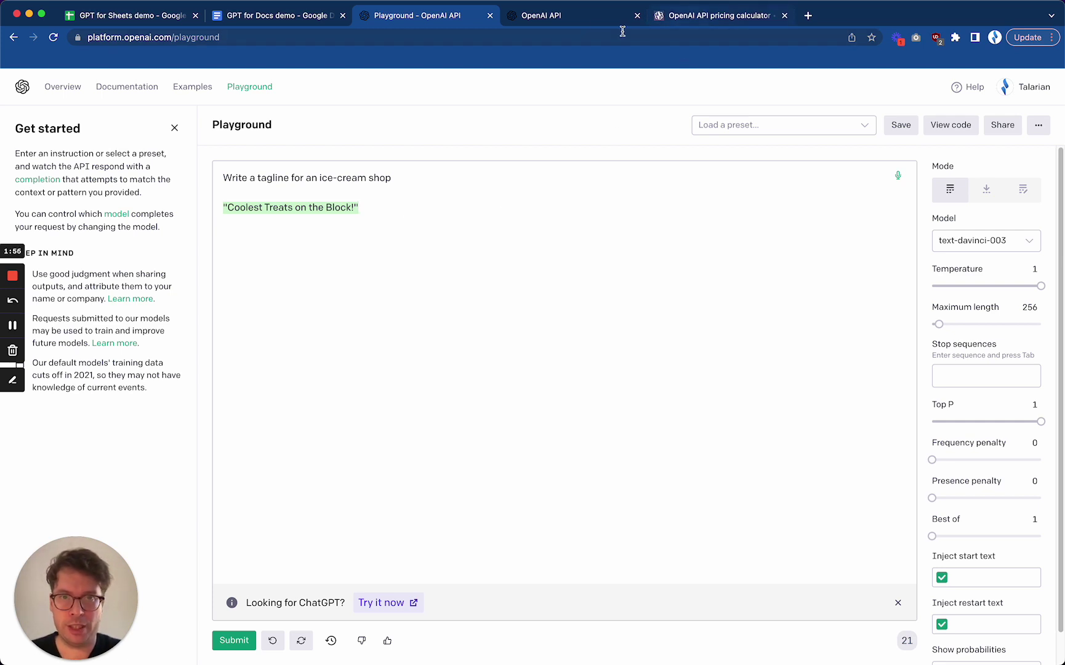
Switch to the OpenAI Tokenizer page, clear its text, reload the page and load the built-in example text.
left_click(570, 23)
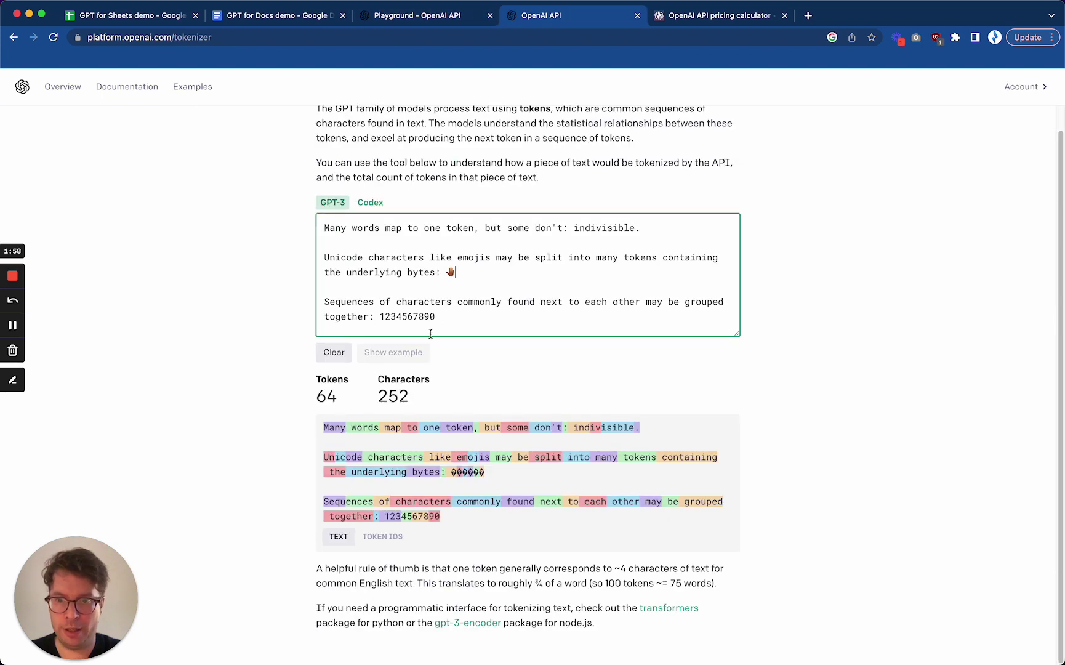
left_click(336, 349)
scroll(264, 248, "up", 2)
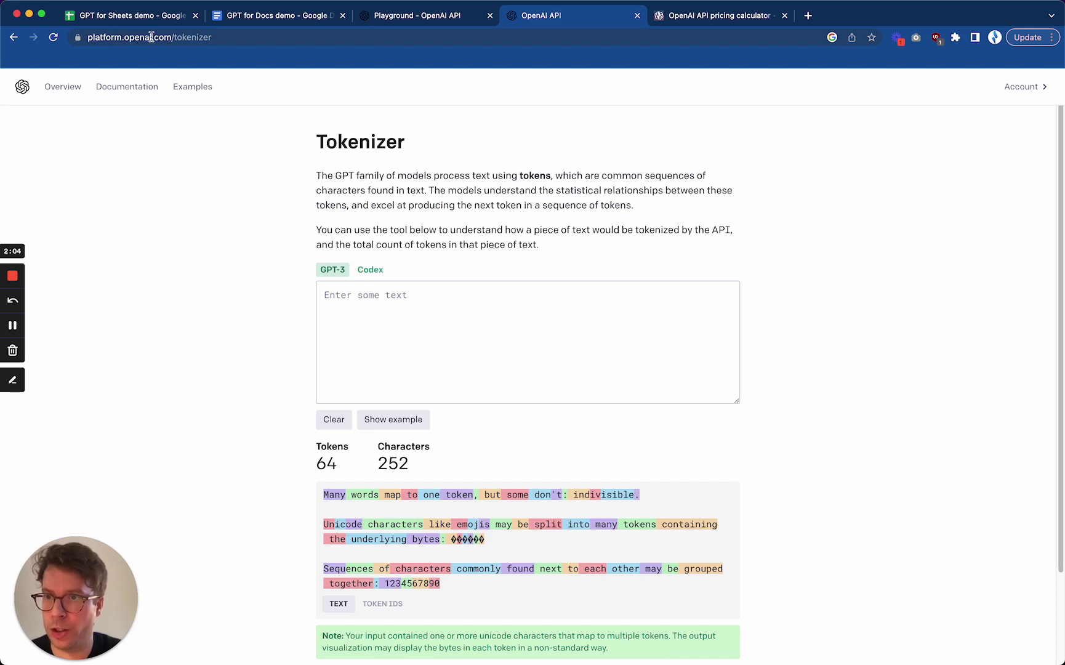
left_click(493, 316)
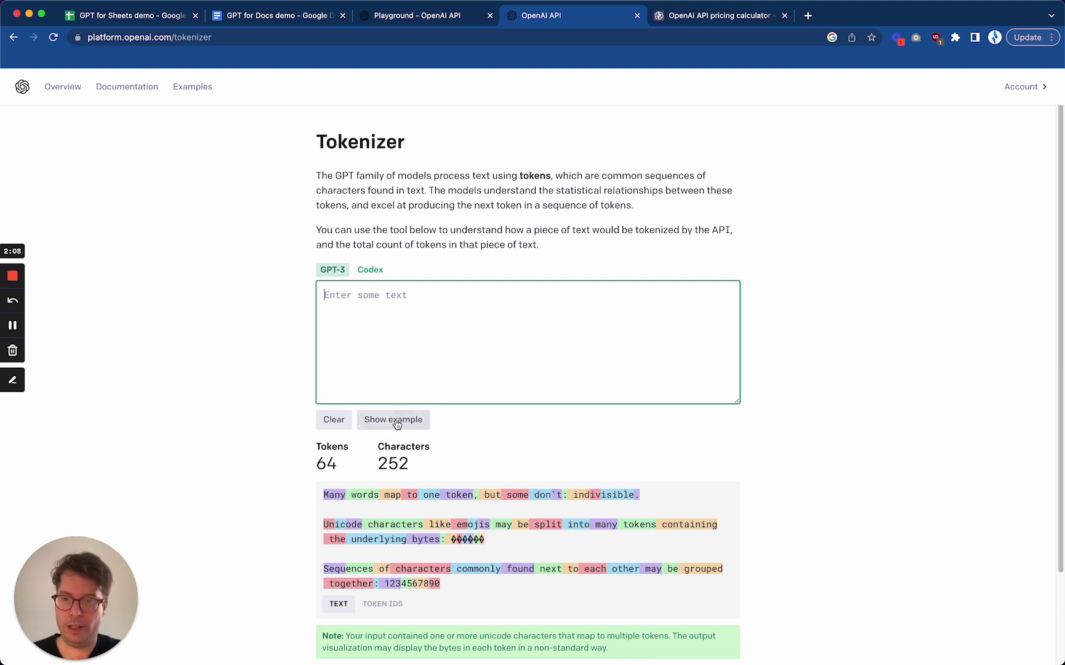
left_click(53, 37)
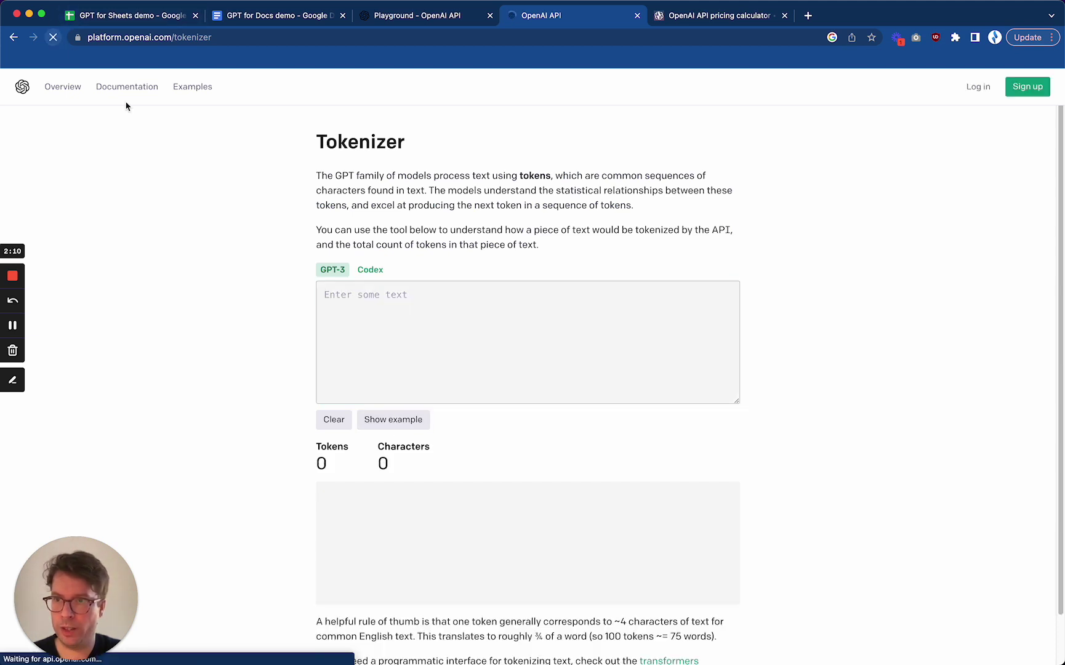
left_click(392, 420)
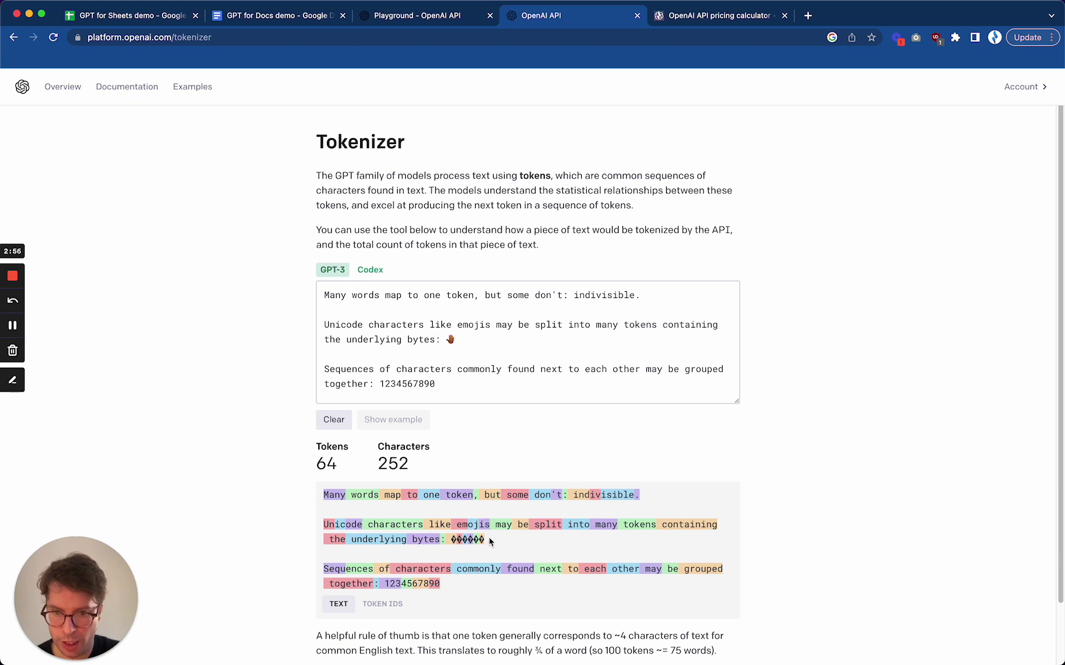
Examine how the emoji is split in the tokenized example and the rule of thumb relating tokens to words.
left_click_drag(486, 541, 446, 540)
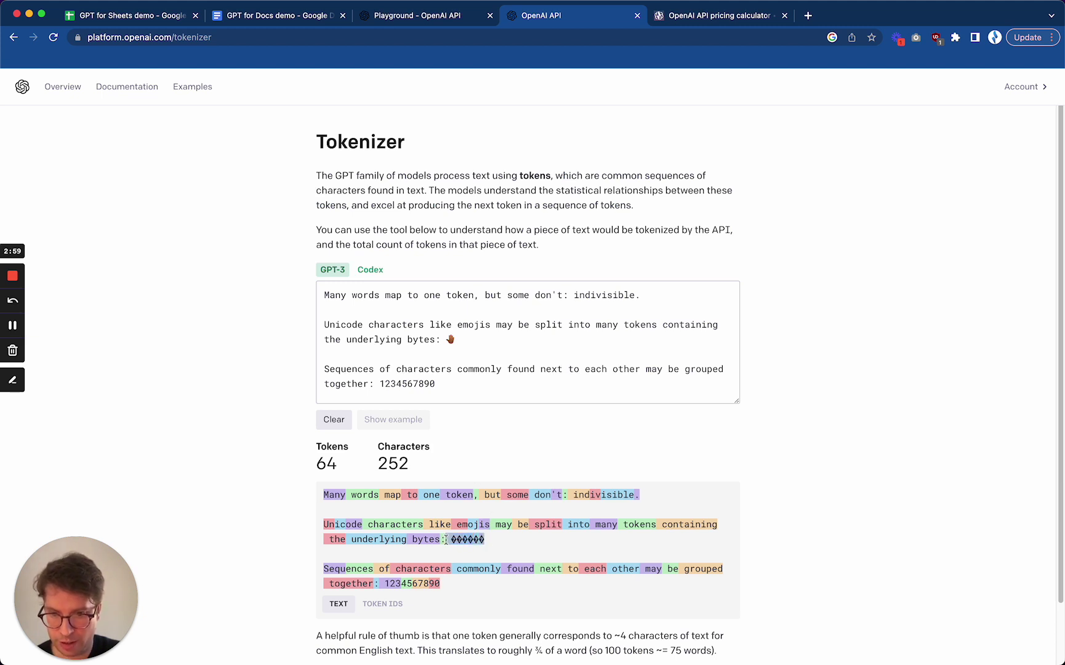
left_click(523, 537)
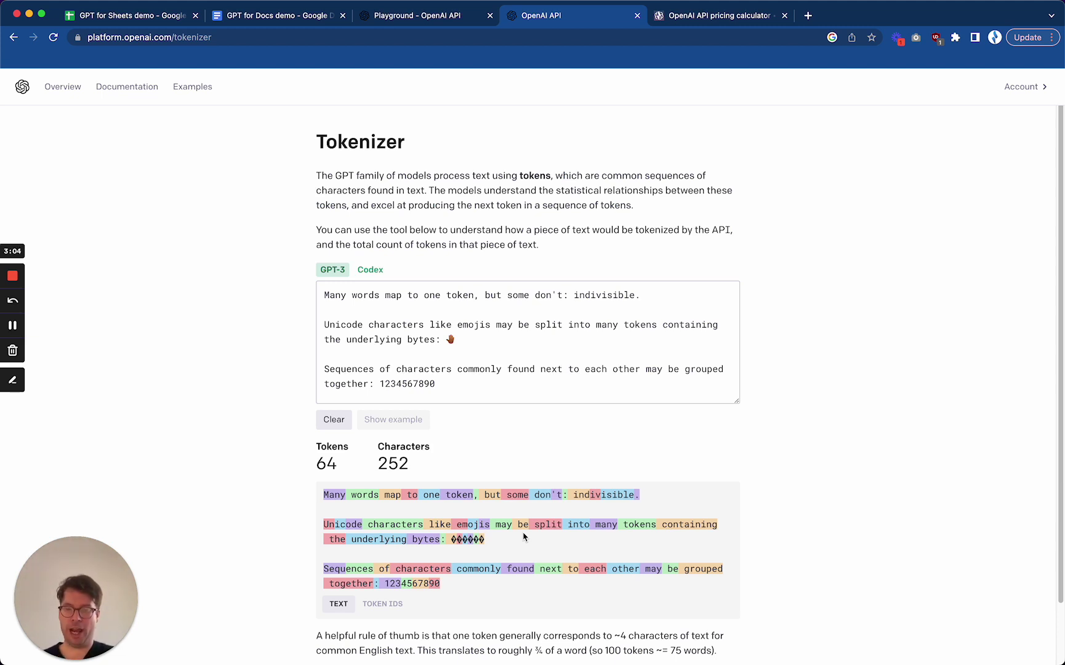
scroll(523, 536, "down", 2)
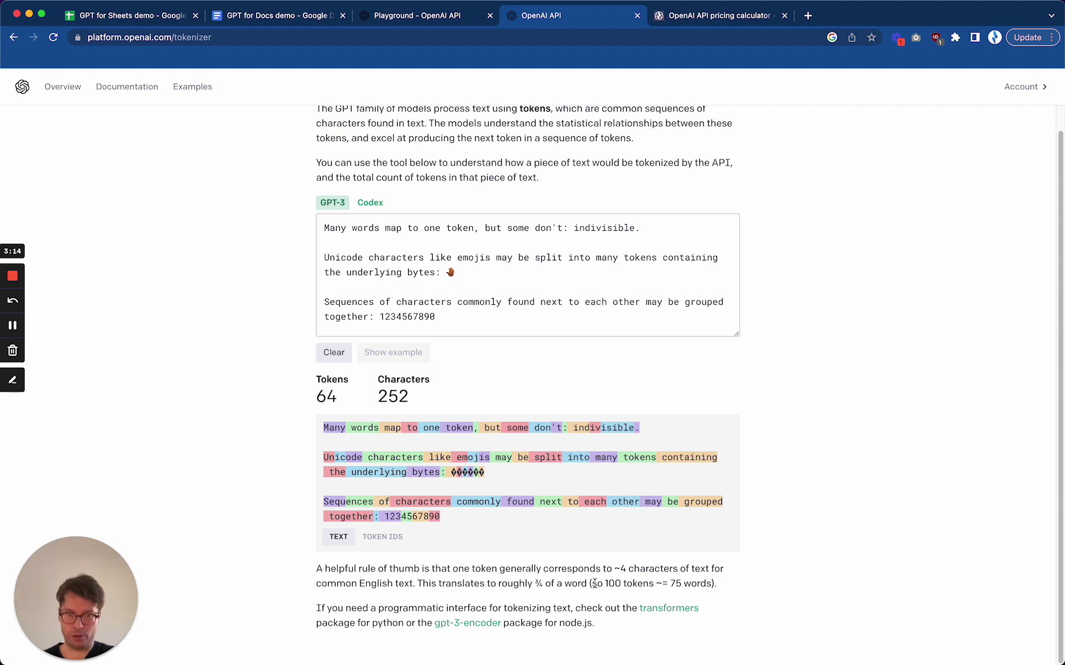
left_click_drag(597, 583, 713, 576)
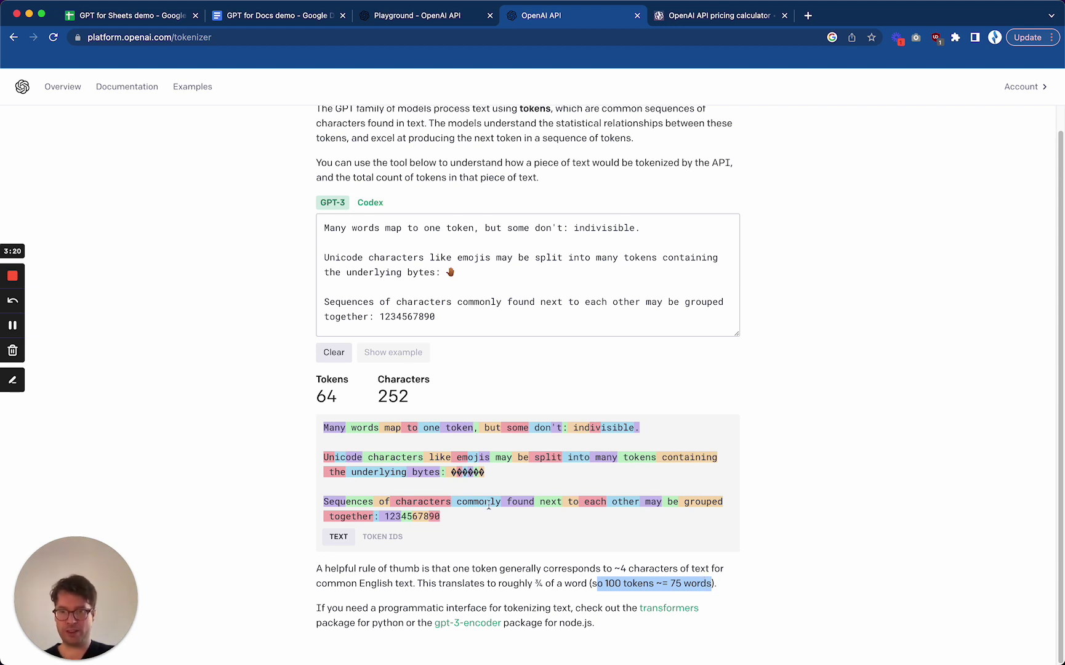
Copy the tokenizer's whole example text into the GPT for Docs demo document and check the document's word count.
left_click(445, 313)
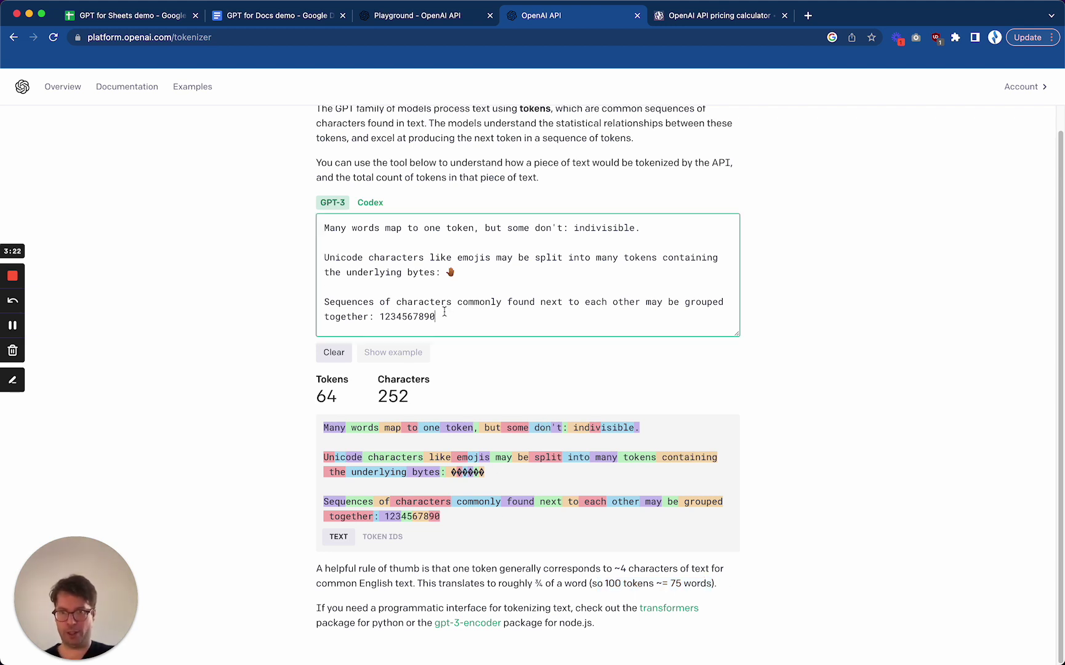
left_click_drag(443, 314, 324, 227)
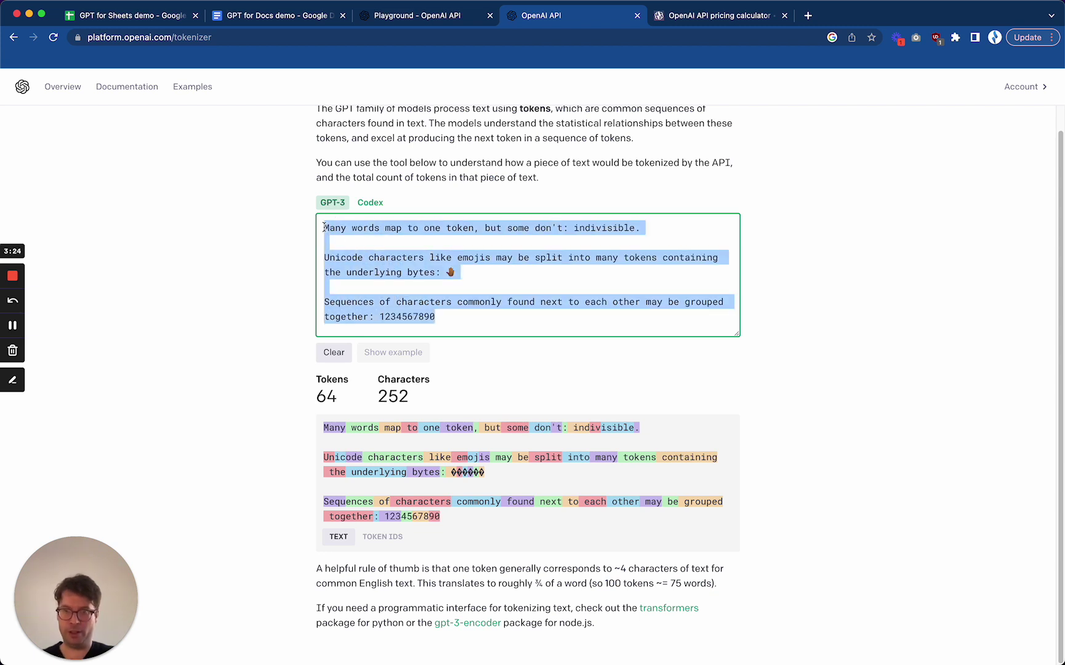
left_click(305, 17)
key("ctrl+v")
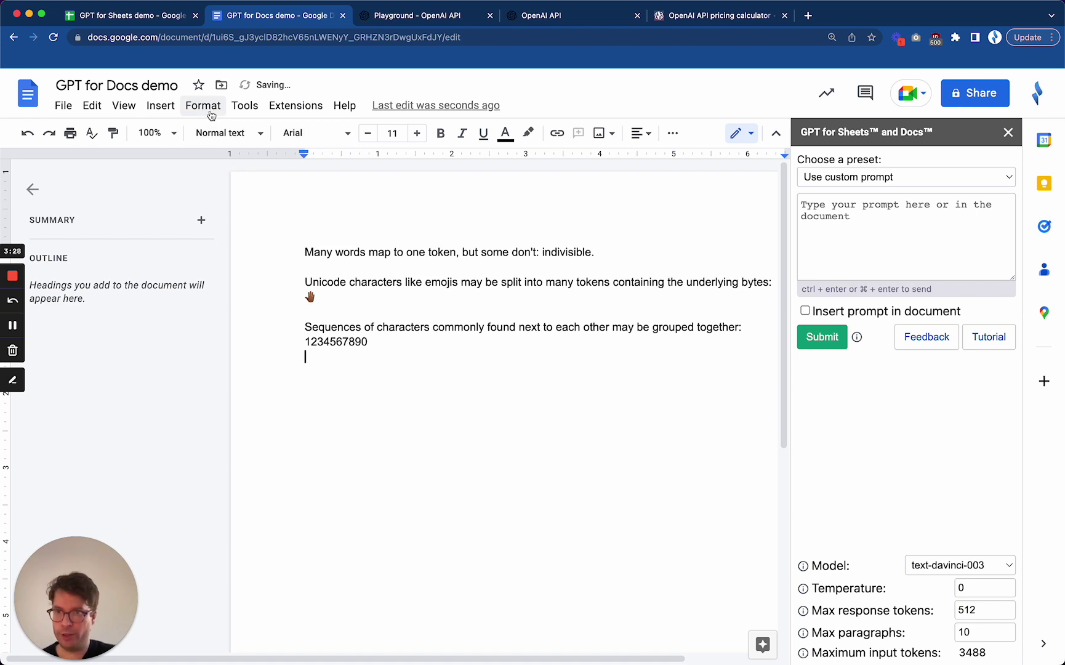
left_click(241, 110)
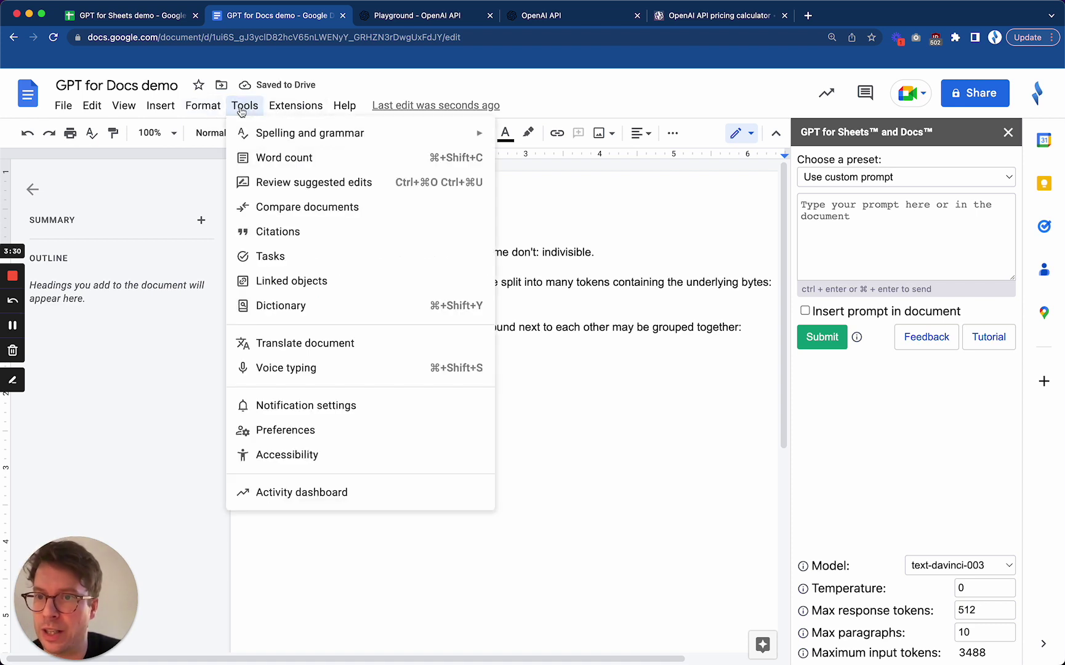
left_click(281, 161)
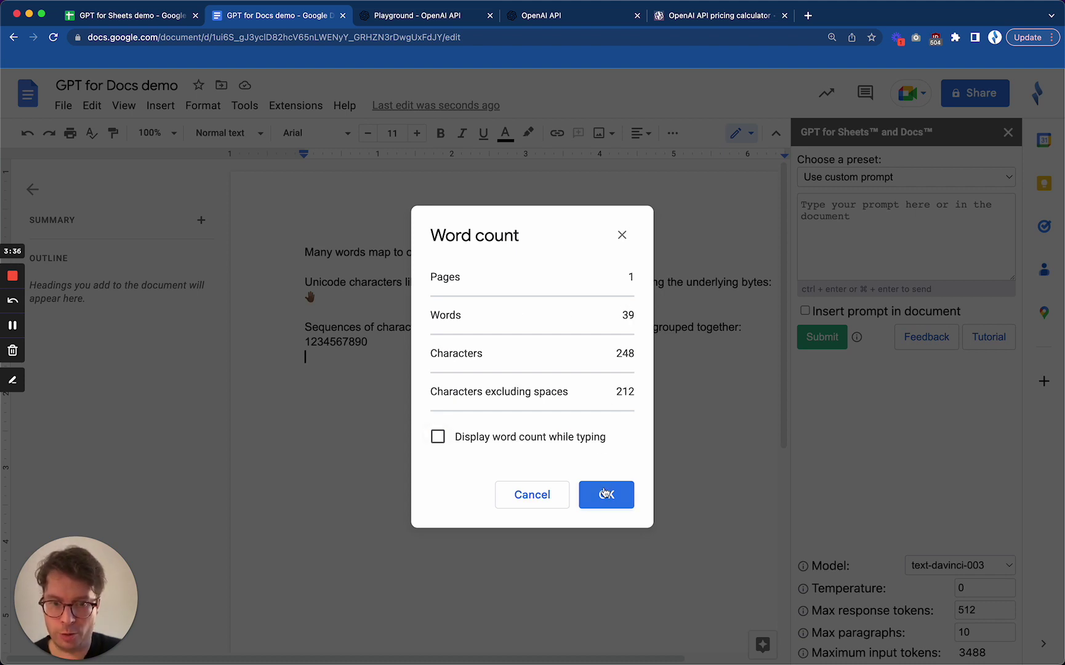
Switch to the GPT for Sheets demo spreadsheet and enter the heading Tokens in C3 with the tokenizer's count, 64, in C4.
left_click(140, 20)
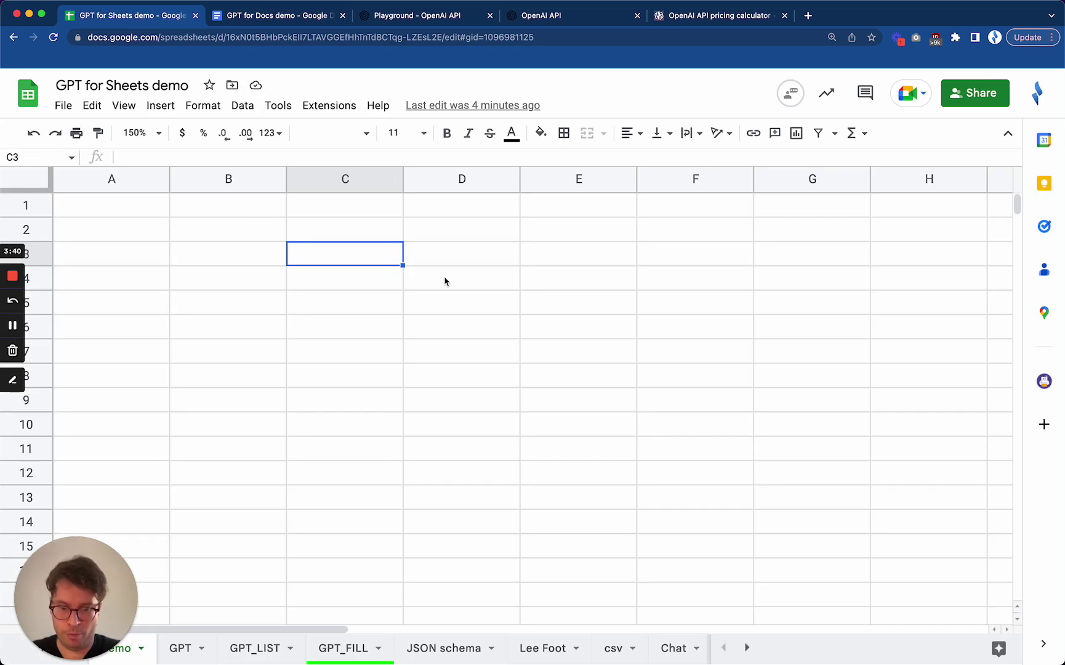
type("Tokens")
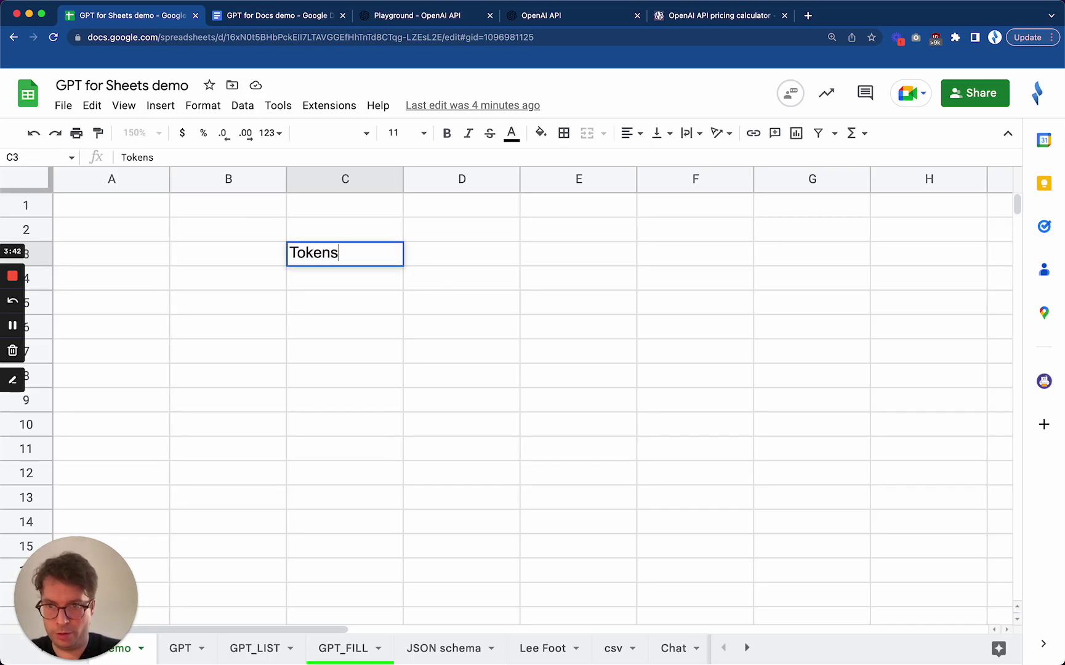
key("Return")
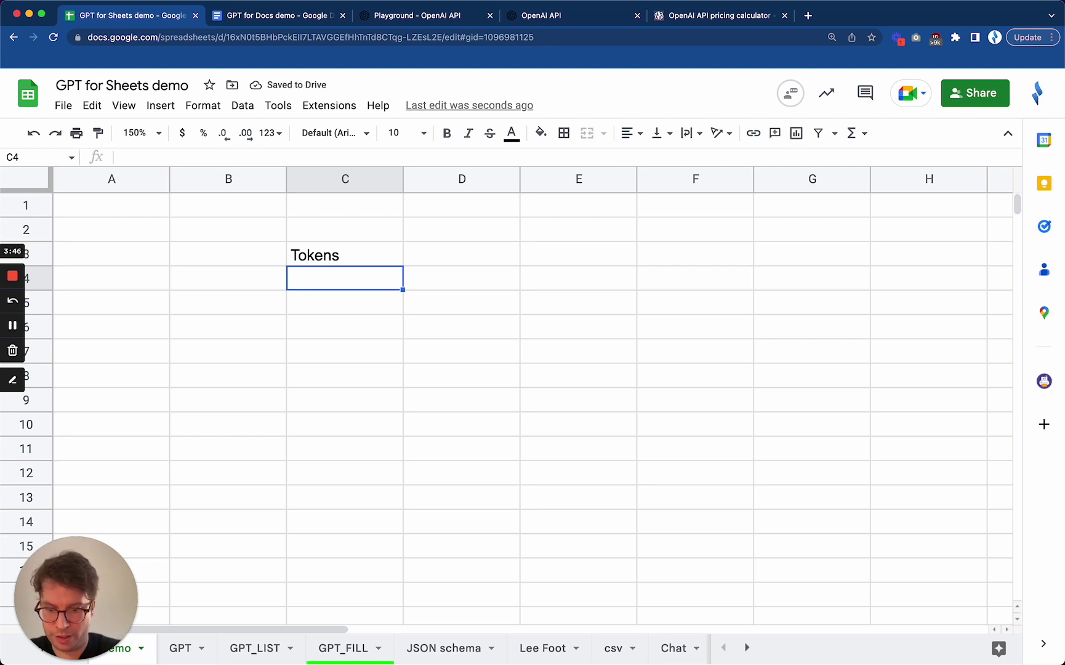
type("64")
left_click(536, 17)
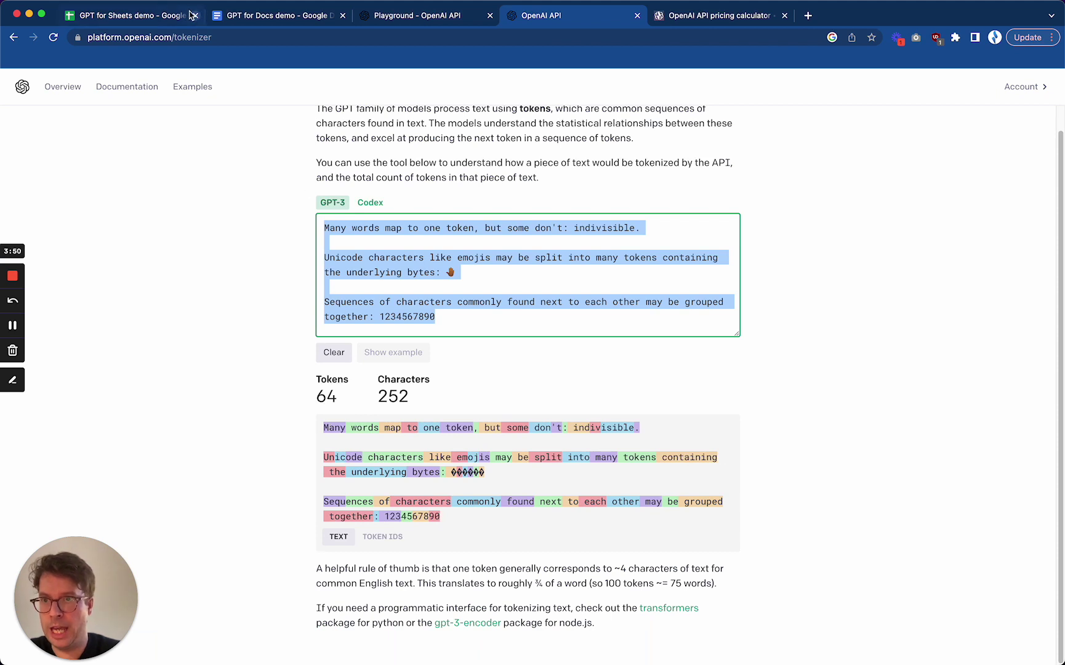
left_click(154, 16)
key("Tab")
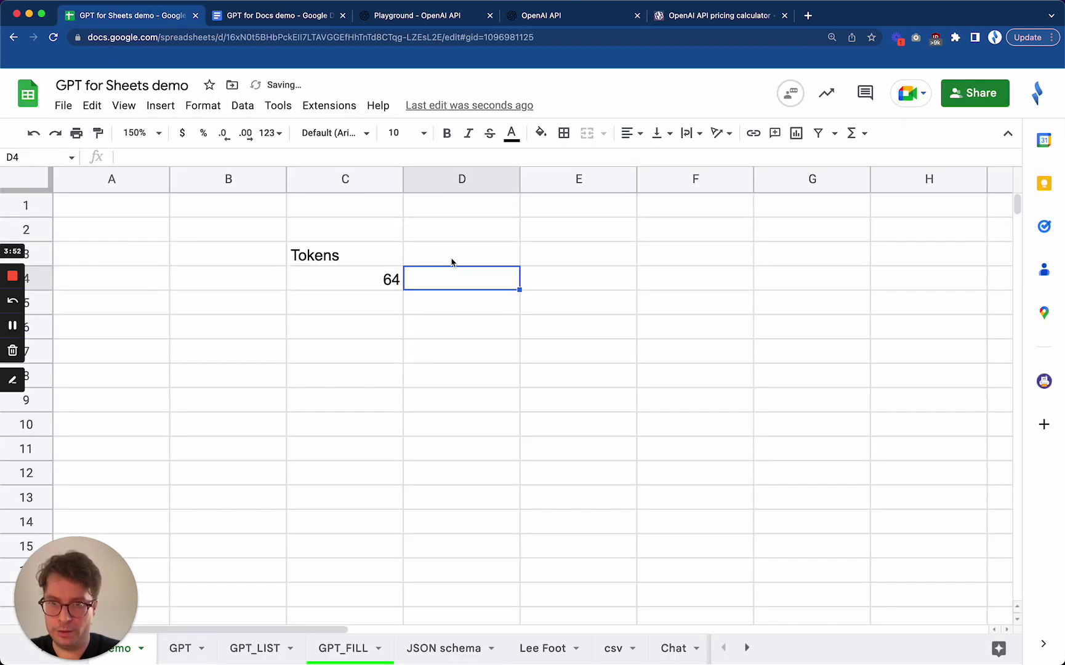
Enter the heading Words in D3 and the value 39 in D4.
left_click(451, 262)
type("Words")
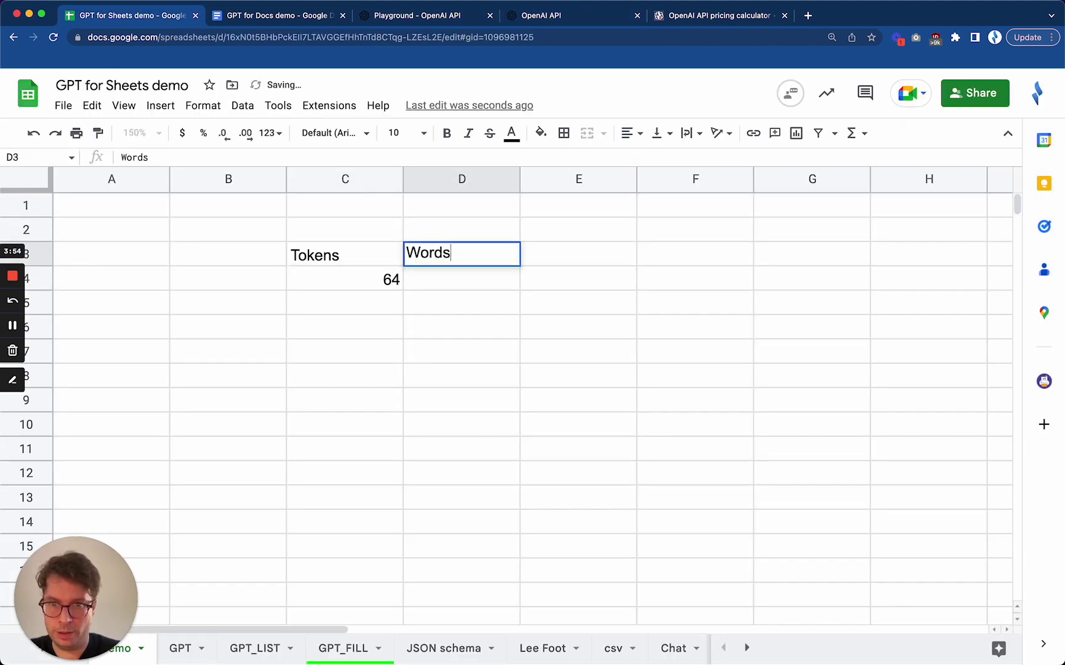
key("Return")
type("39")
key("Return")
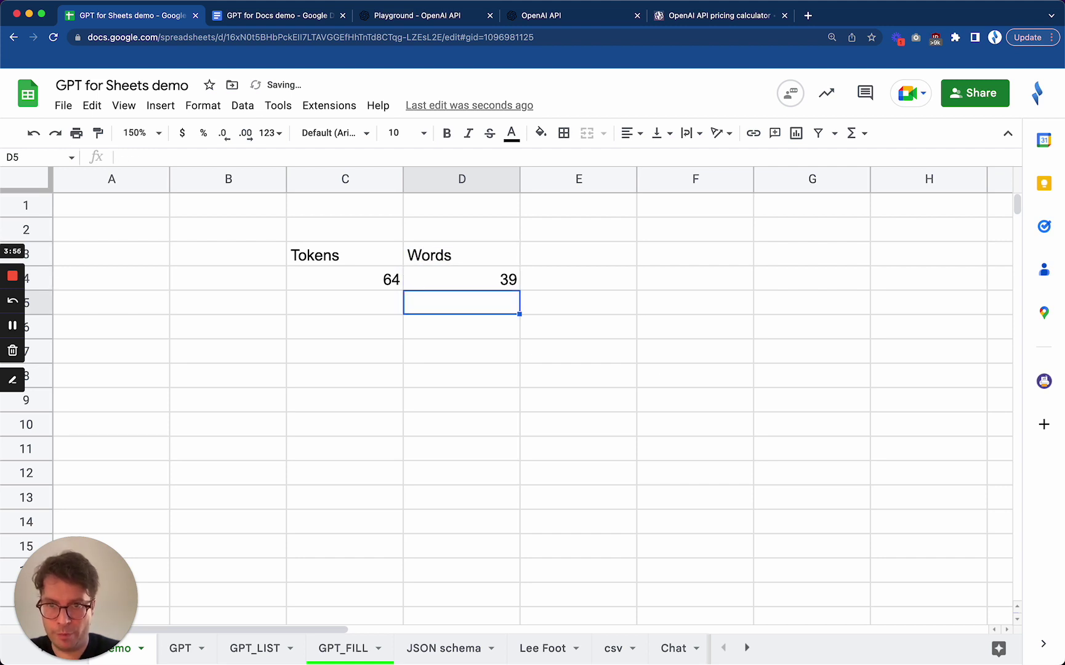
Enter the heading Tokens / Words in E3 and the formula =C4/D4 in E4.
left_click(550, 256)
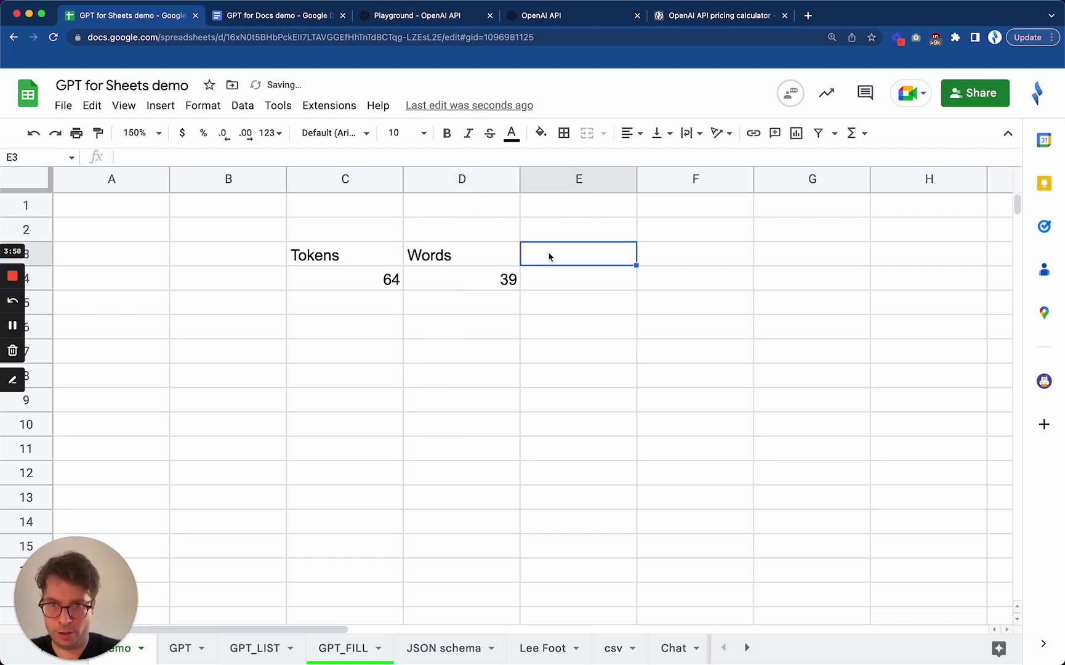
type("Tok")
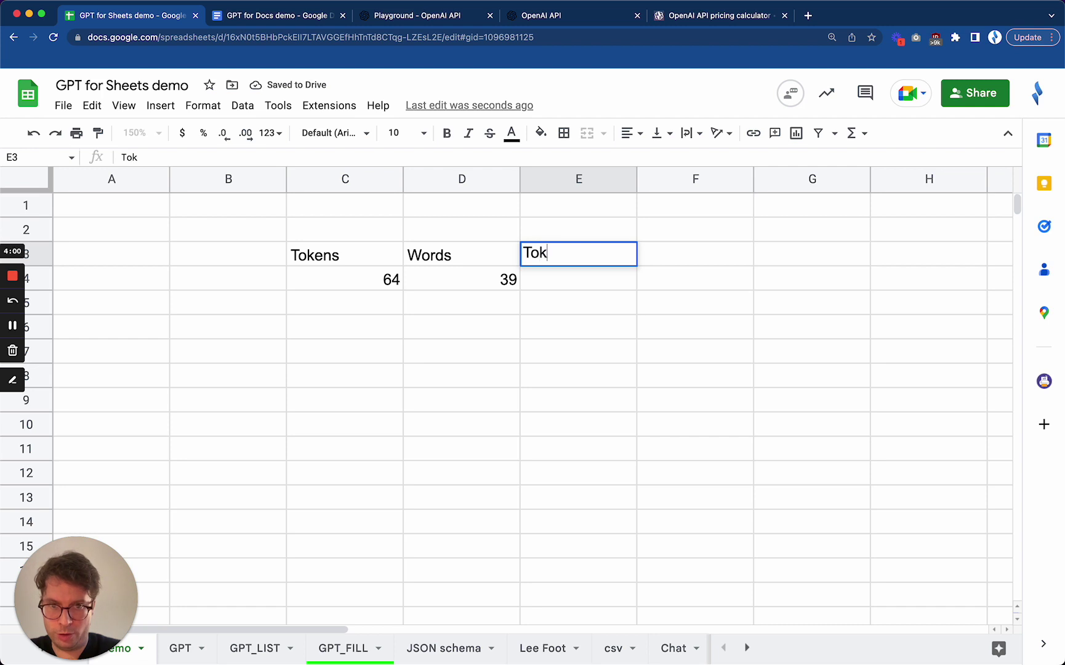
type("ens / Words")
key("Return")
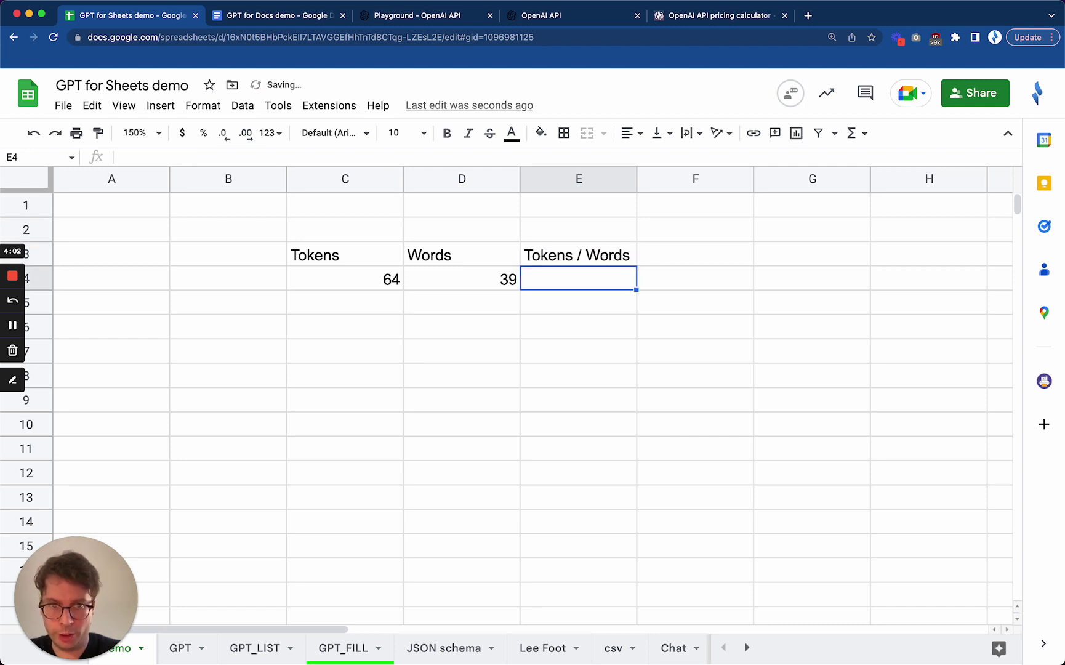
type("=")
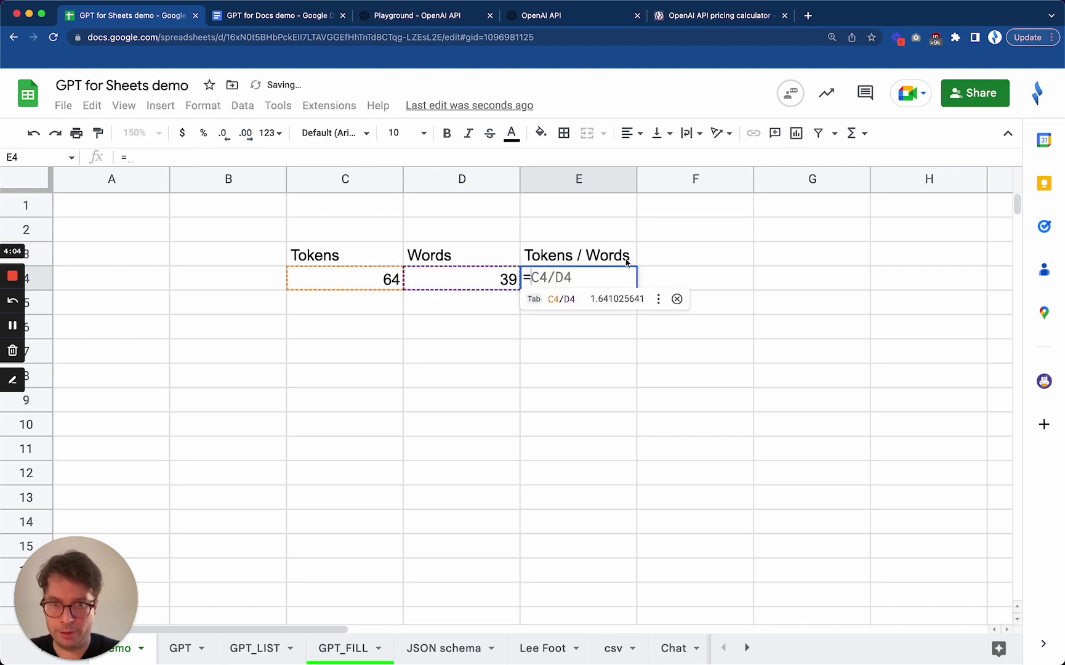
key("Tab")
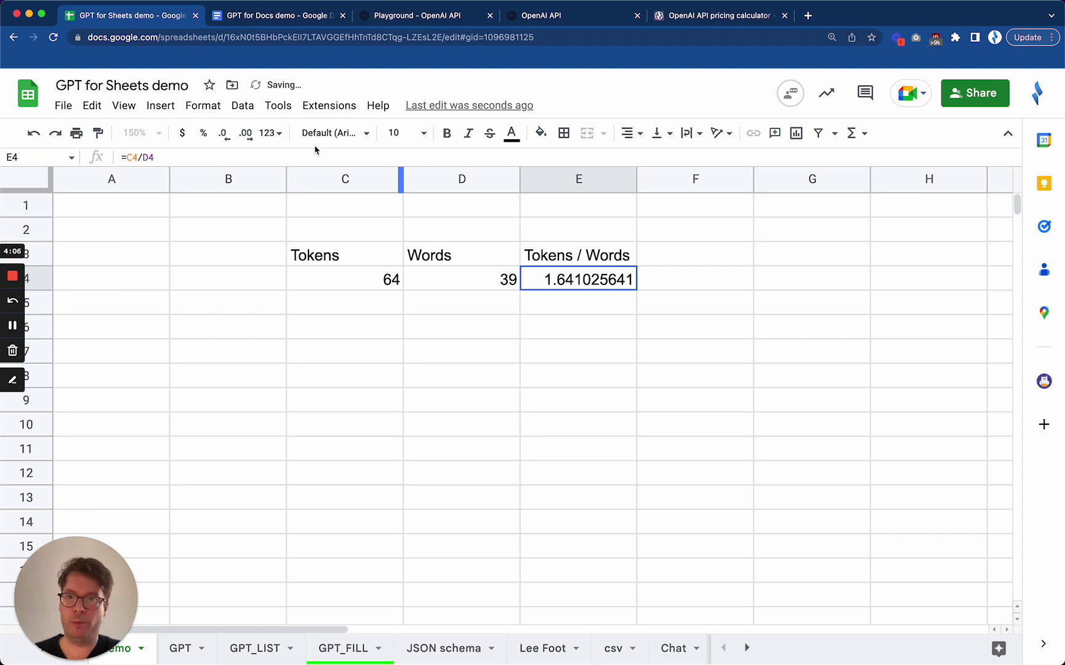
Reduce the ratio in E4 to two decimal places.
left_click(227, 133)
left_click(227, 133)
left_click(228, 133)
left_click(227, 133)
left_click(227, 133)
left_click(227, 133)
left_click(227, 133)
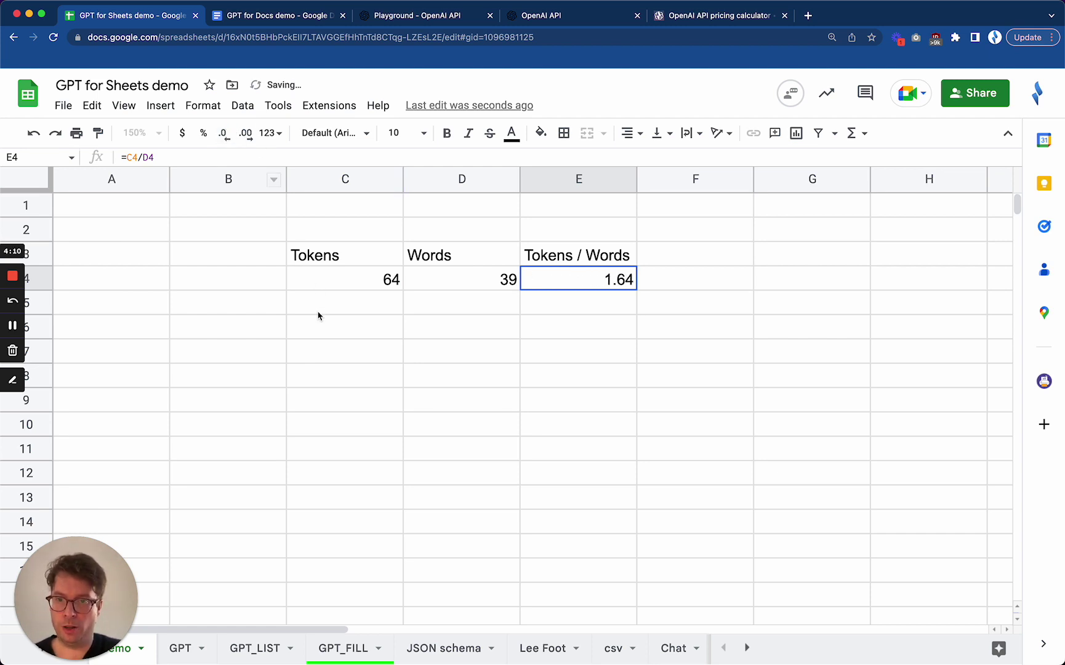
Enter 100 tokens in C5 and 75 words in D5.
left_click(341, 312)
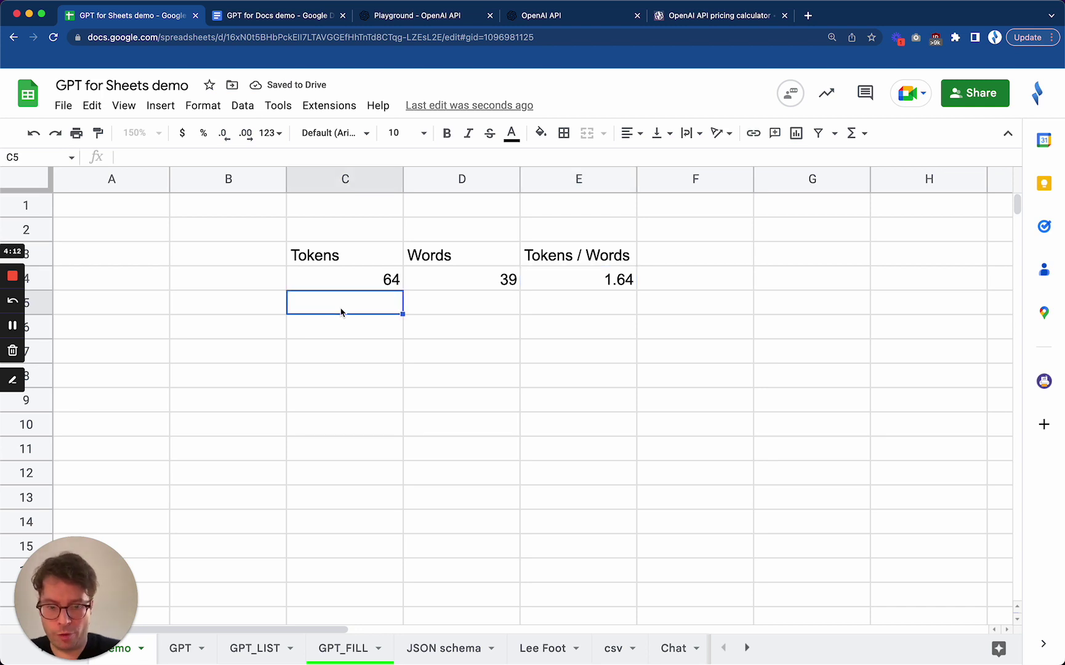
type("100")
key("Tab")
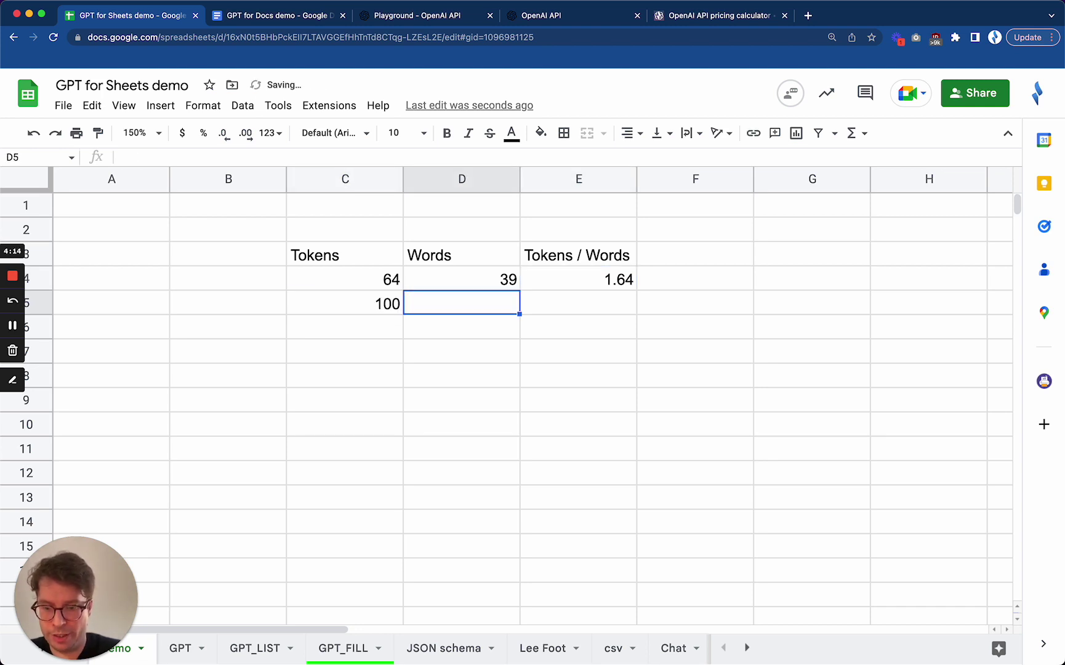
type("785")
key("BackSpace")
key("BackSpace")
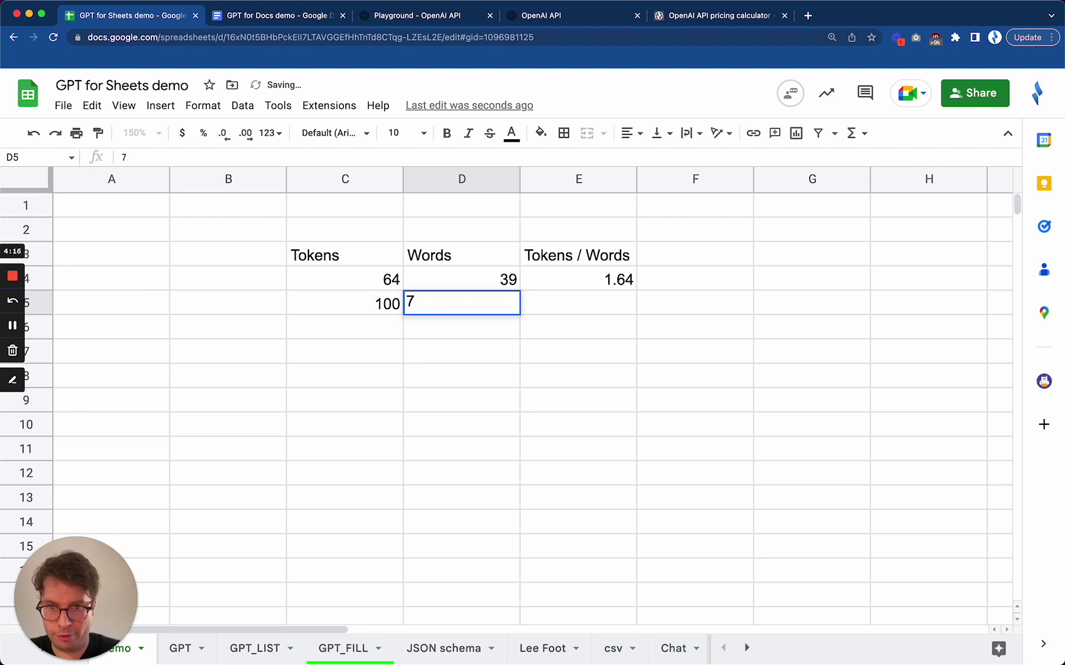
type("5")
key("Return")
Calculate the tokens-per-word ratio in E5 with =C5/D5 and display it with two decimal places.
left_click(606, 310)
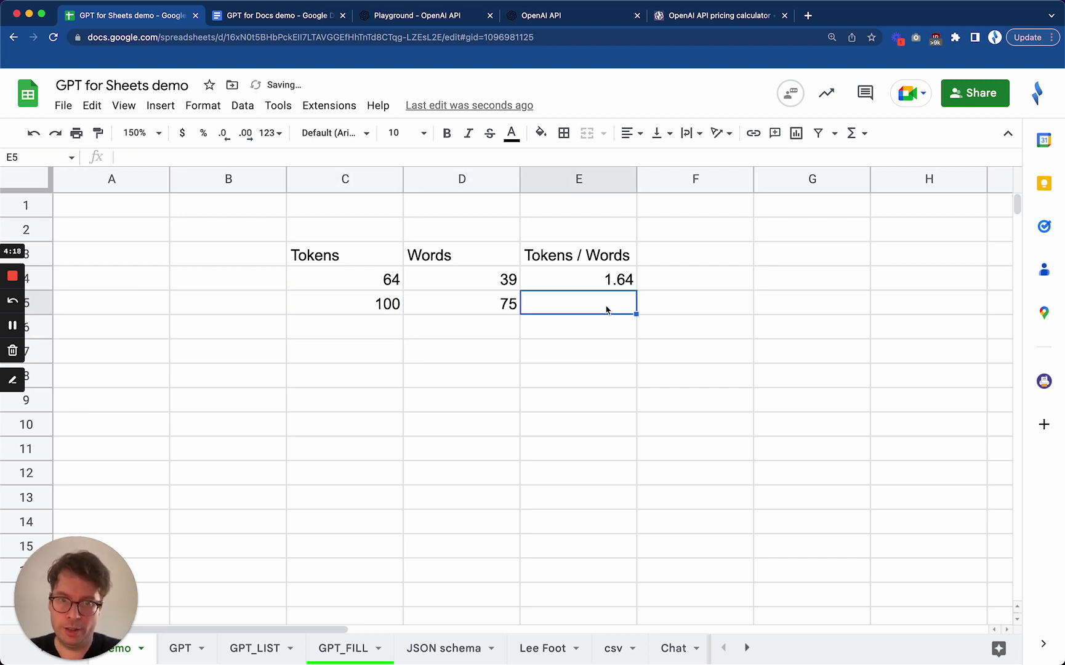
type("=C5/D5")
key("Return")
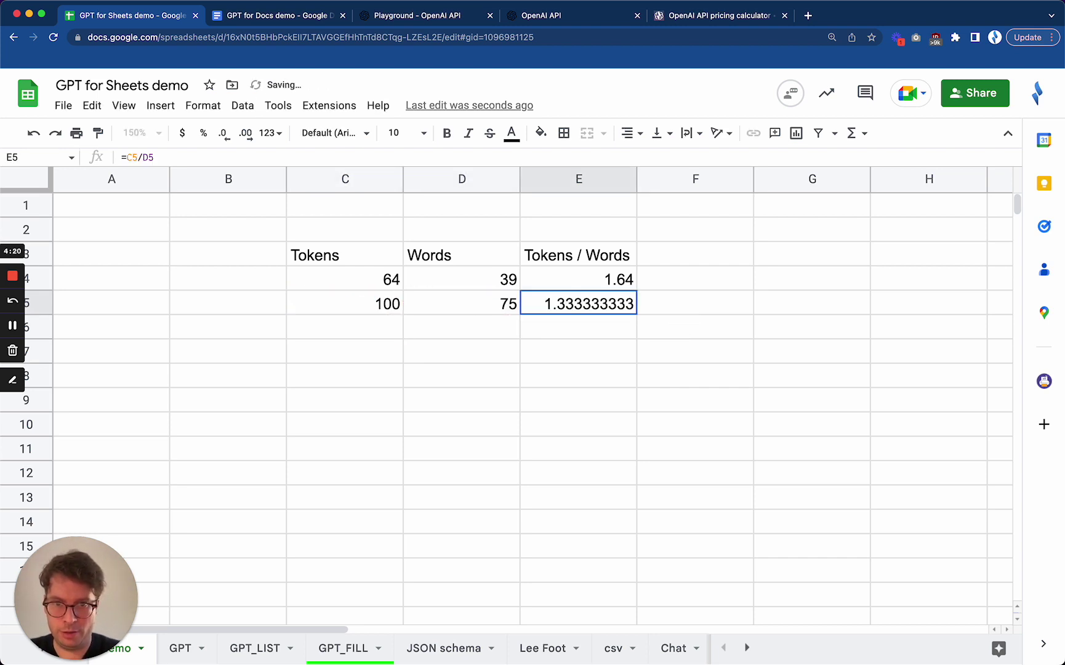
left_click(223, 134)
left_click(223, 135)
left_click(223, 134)
left_click(223, 134)
left_click(224, 135)
left_click(223, 134)
left_click(224, 134)
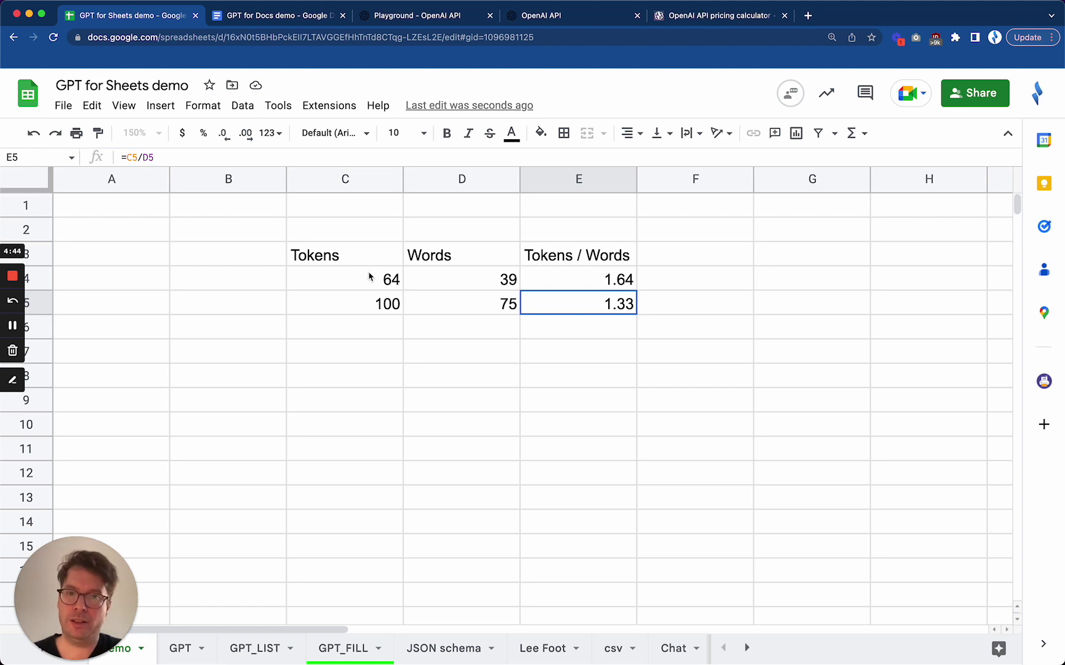
Switch to the OpenAI Playground and examine the tagline prompt and the explanation of the maximum length setting.
left_click(428, 17)
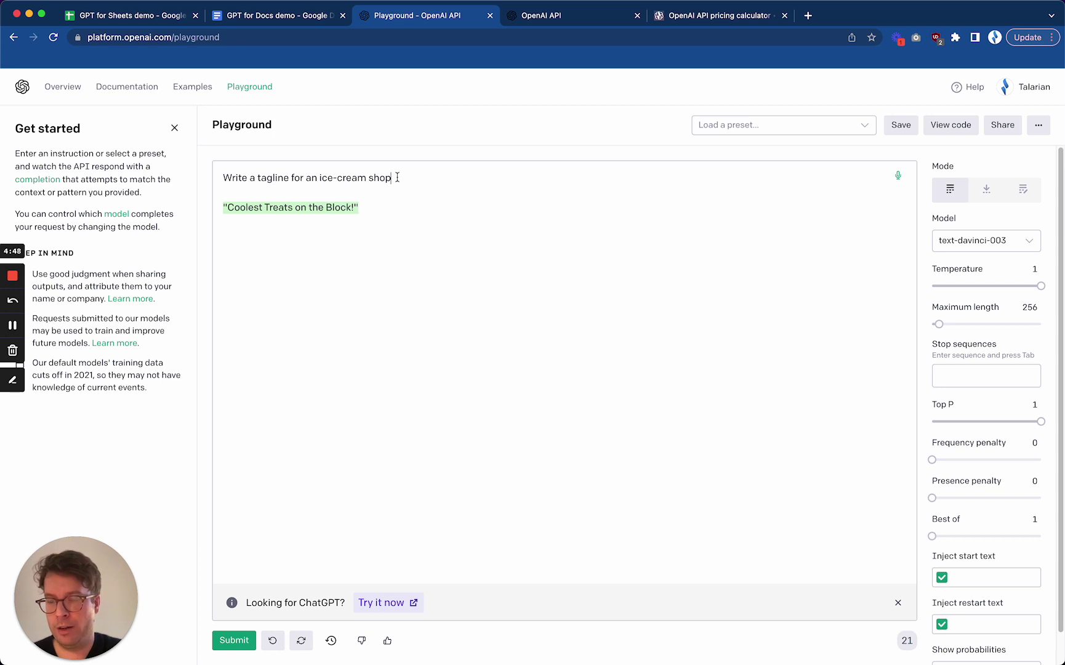
left_click_drag(397, 177, 217, 175)
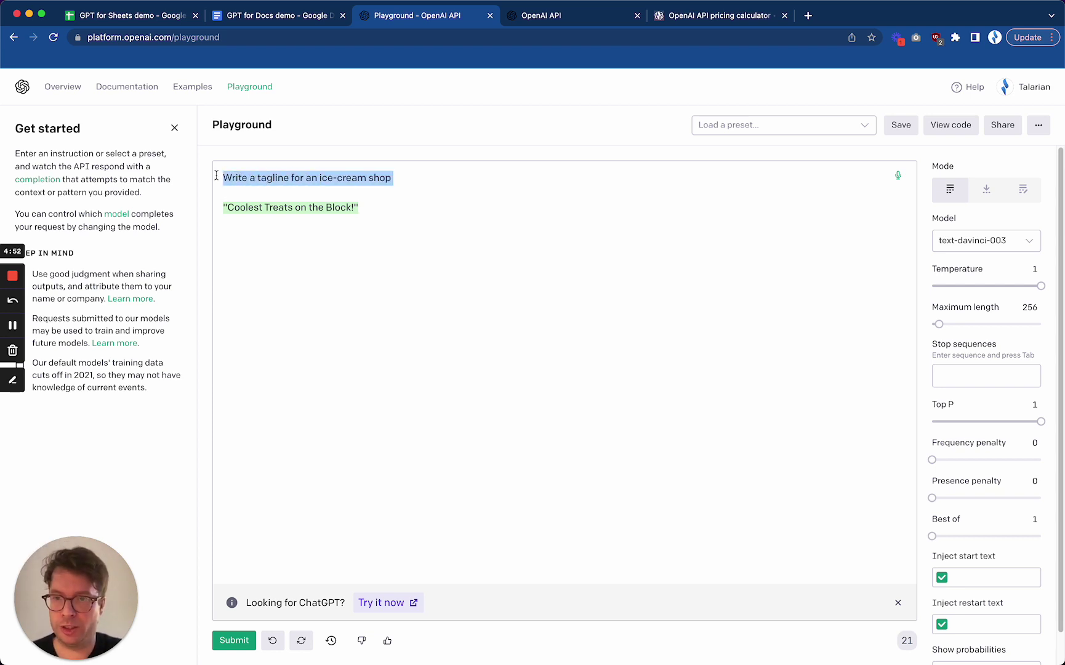
left_click(391, 179)
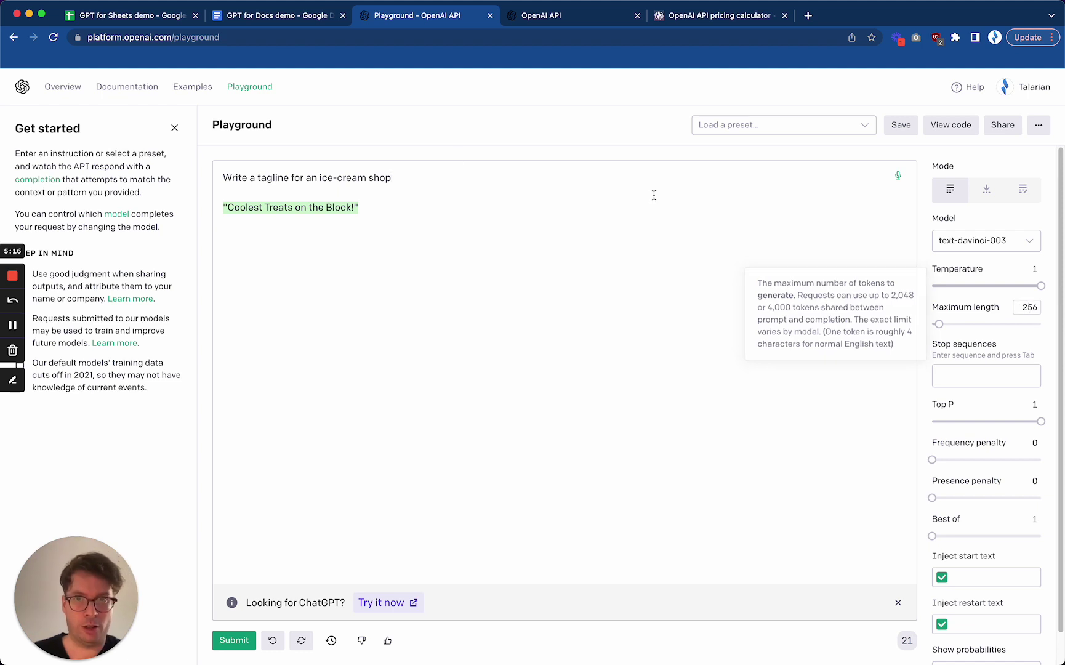
Switch back to the GPT for Sheets demo spreadsheet and enter 256 tokens in C6.
left_click(144, 17)
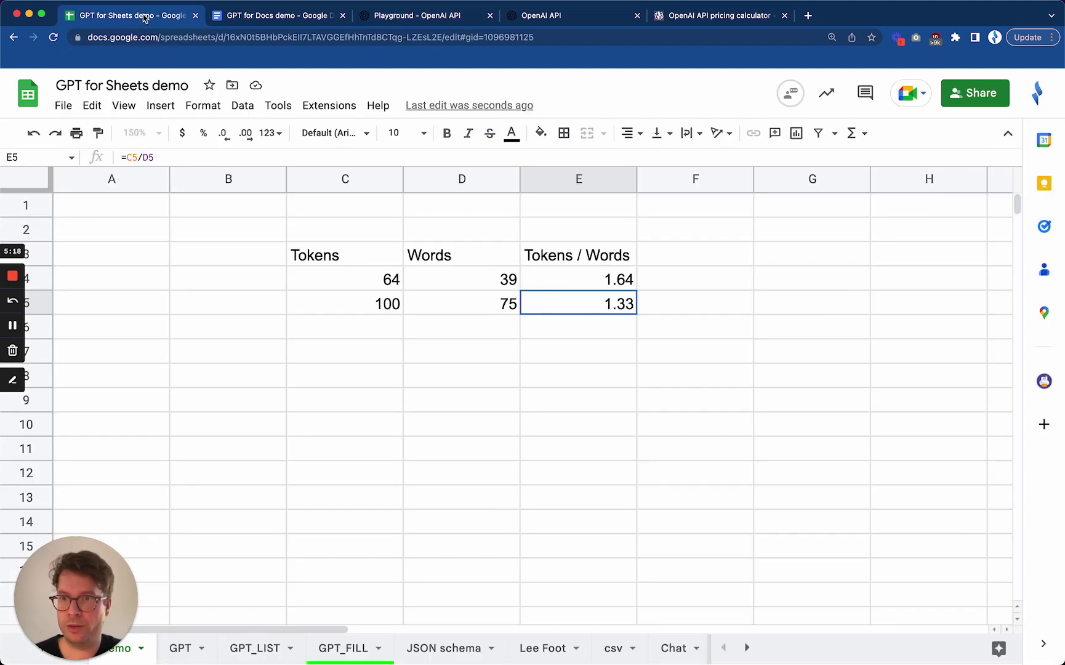
left_click(370, 330)
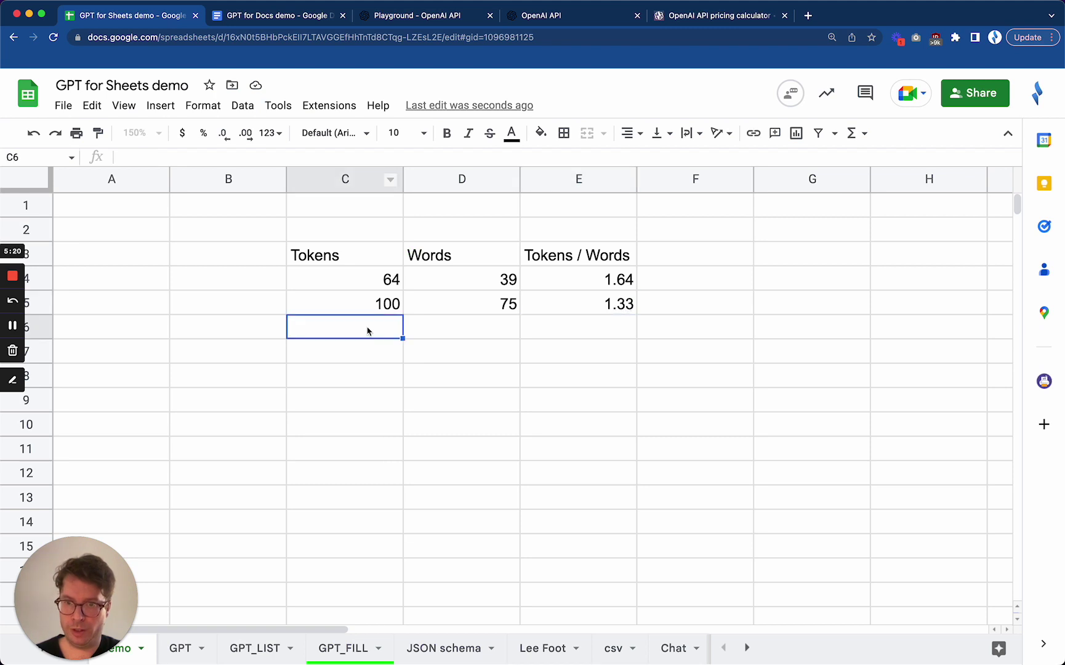
type("256")
key("Return")
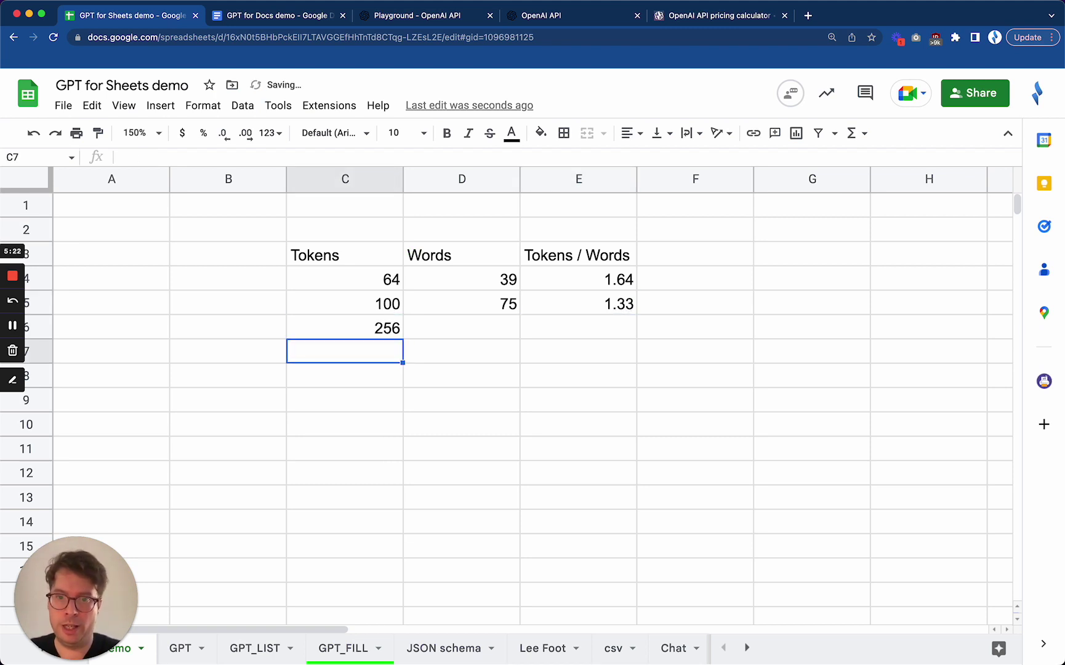
Calculate the equivalent word count in D6 with the formula =C6/E4.
left_click(344, 327)
left_click(461, 327)
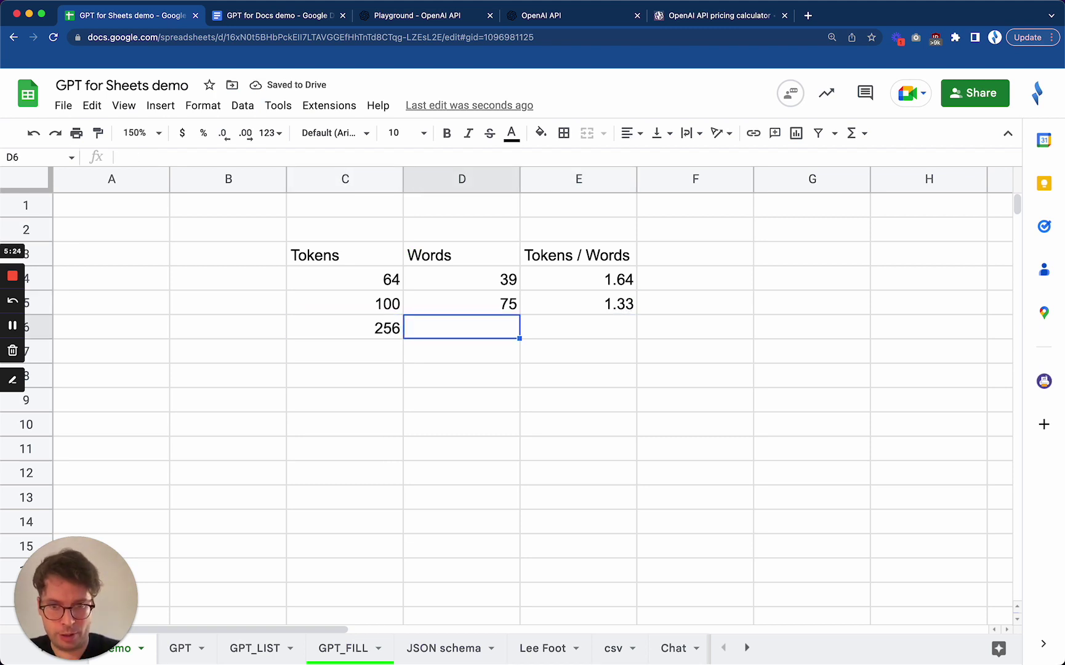
type("=")
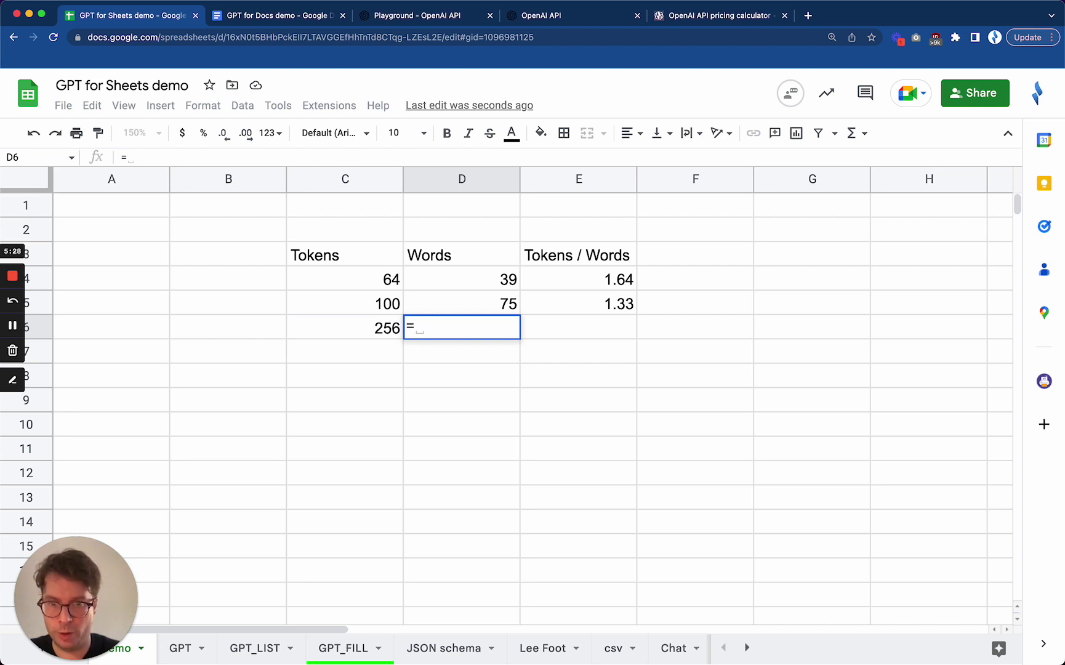
key("Left")
type("/")
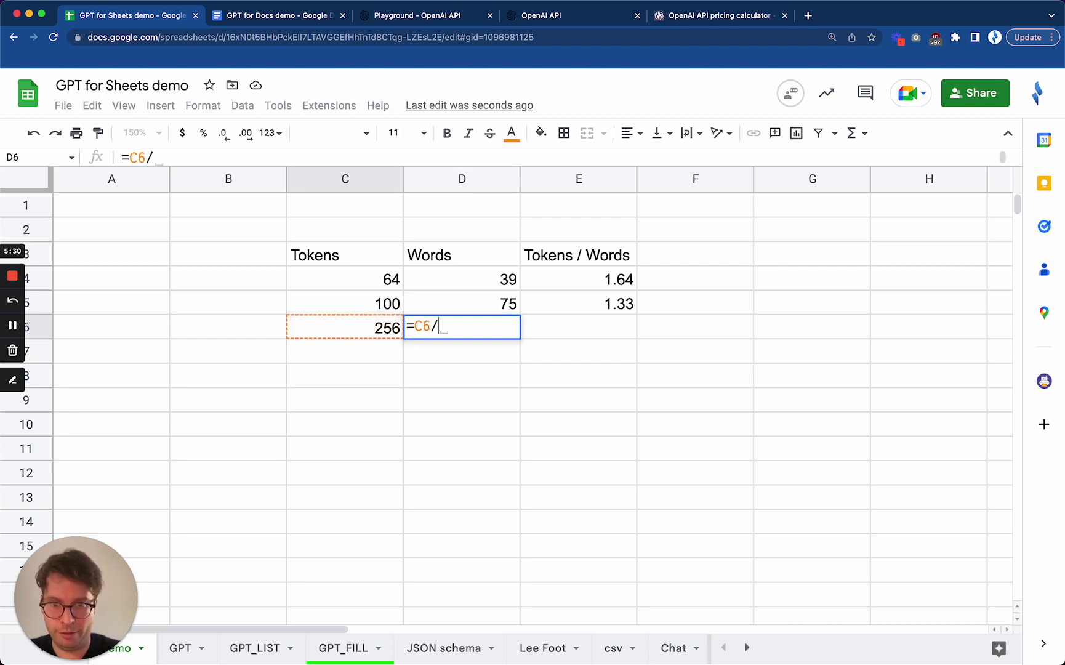
left_click(607, 284)
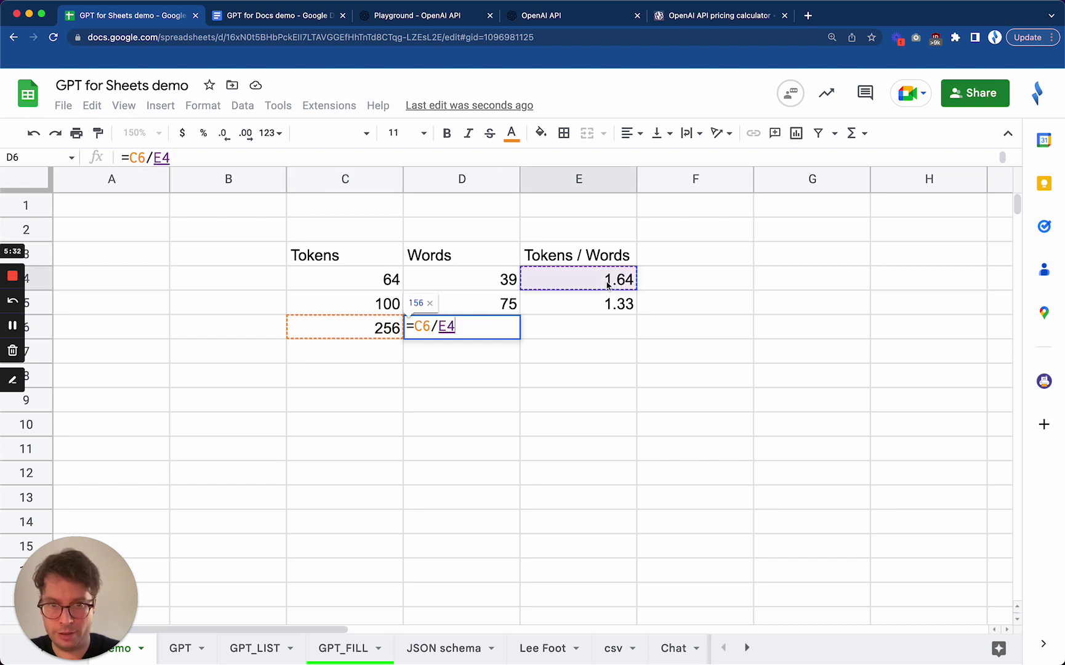
key("Return")
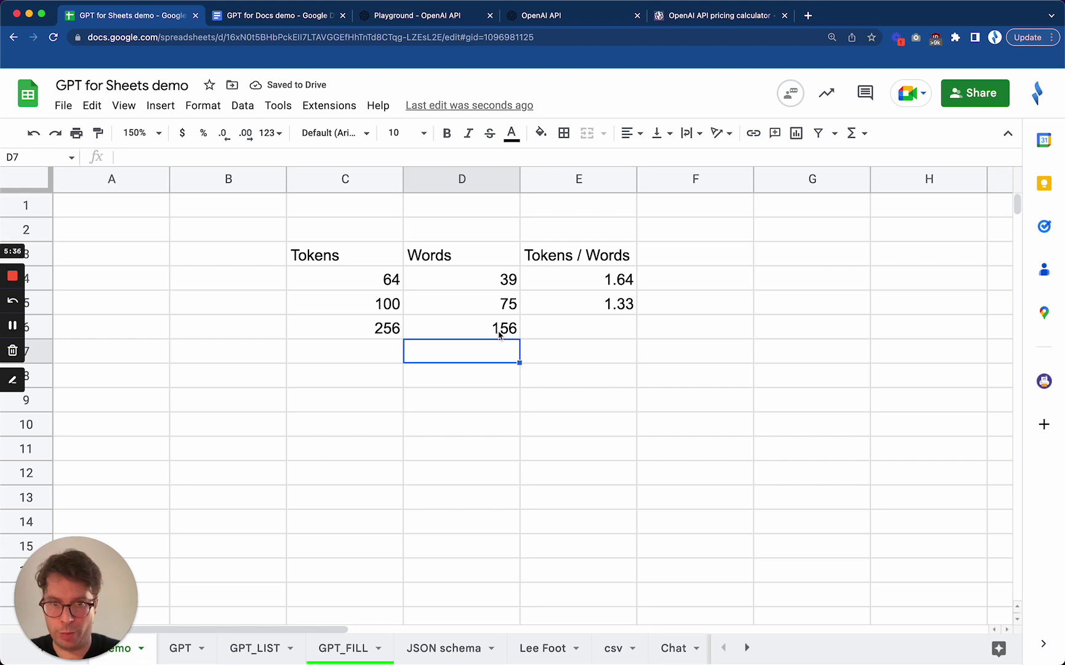
Enter 256 in C7 and calculate its word count in D7 with the formula =C7/E5.
left_click(379, 352)
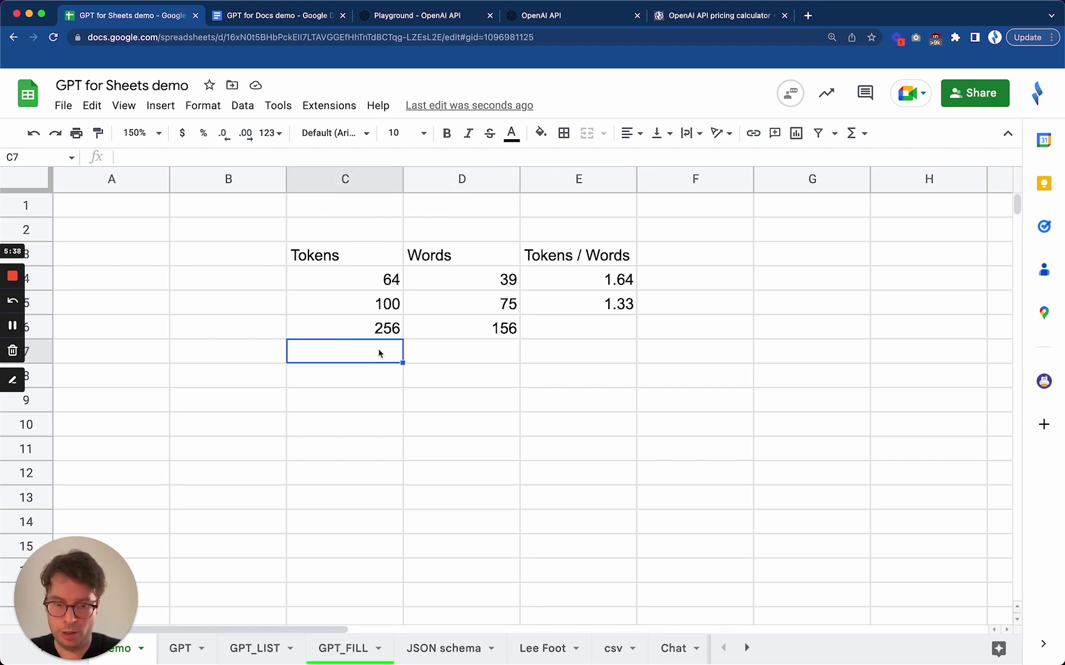
type("256")
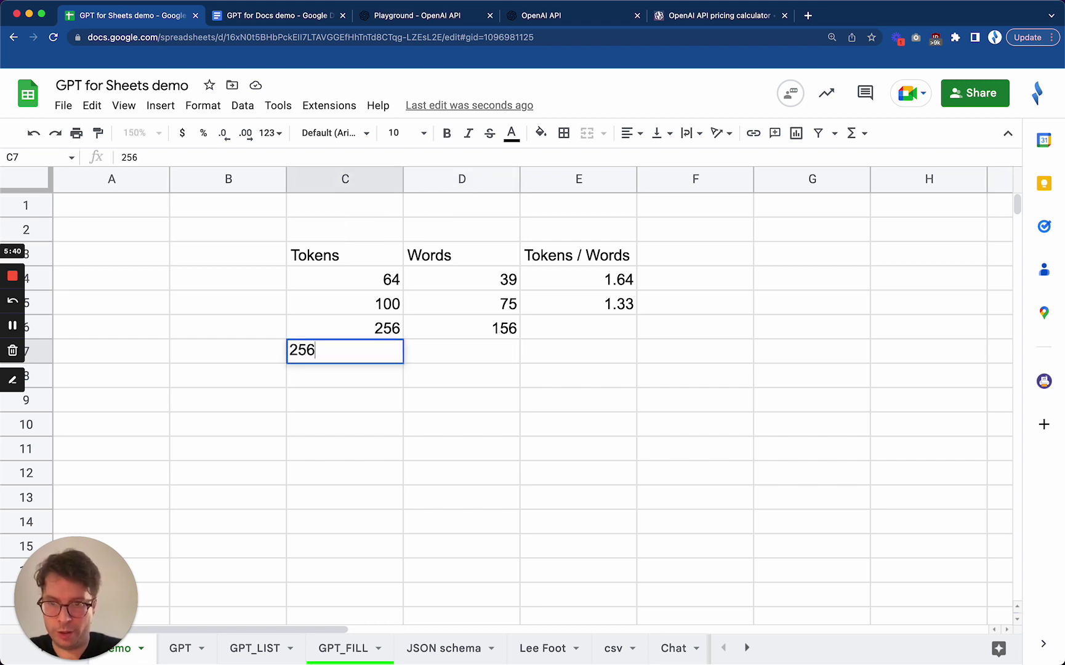
key("Return")
left_click(461, 351)
type("=")
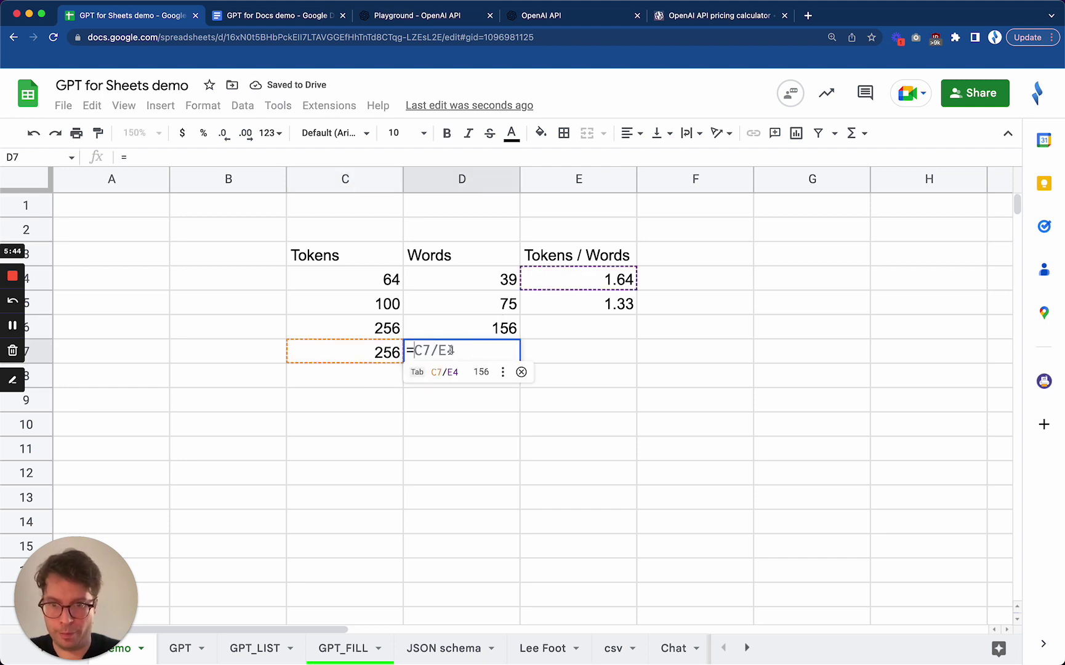
left_click(387, 354)
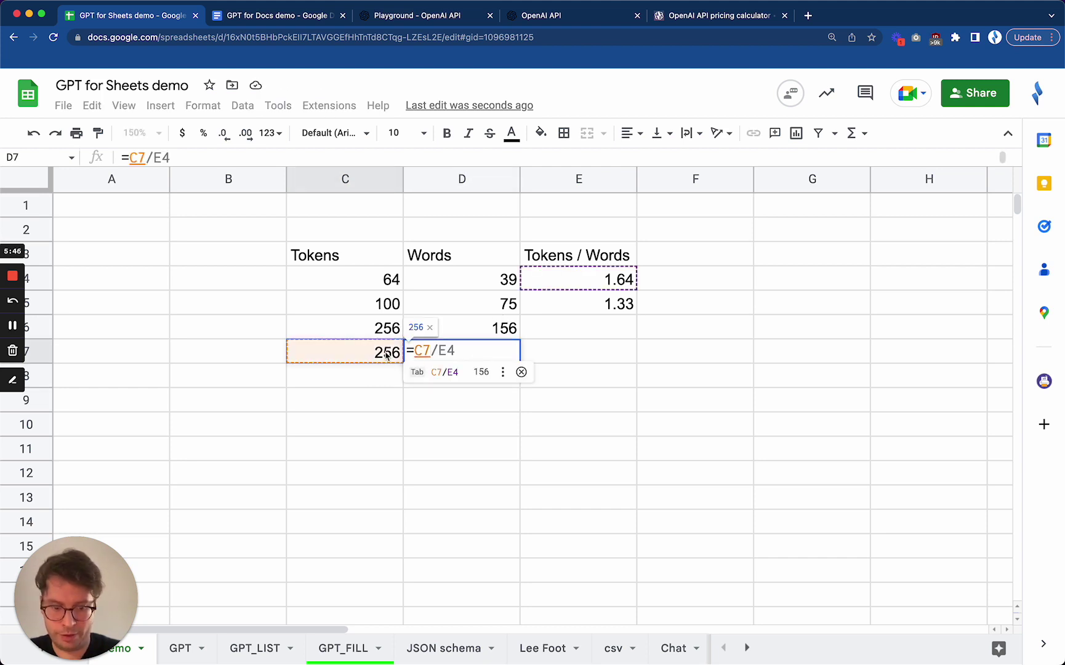
type("/")
left_click(577, 309)
key("Return")
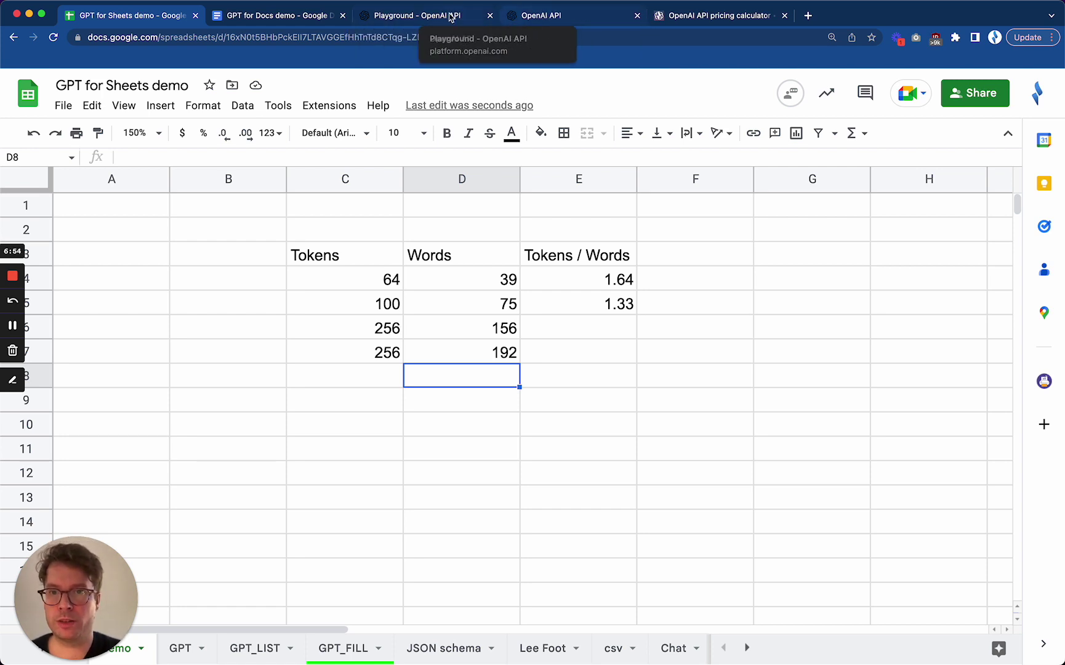
Switch to the OpenAI Playground and change the prompt to "Write a blogpost about ice-creams".
left_click(435, 16)
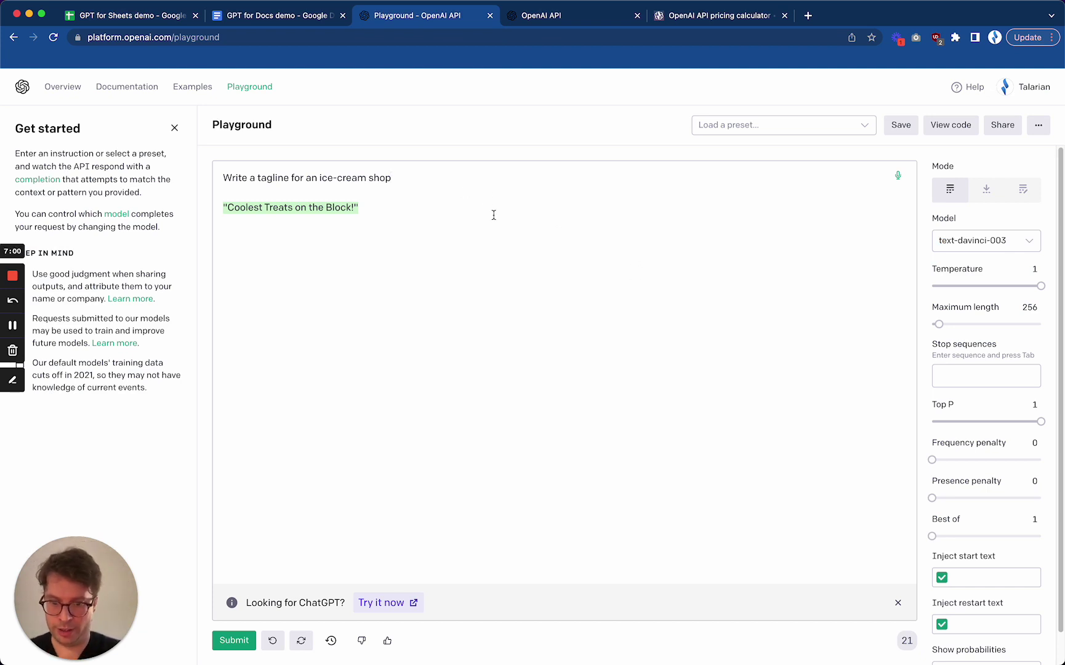
key("alt+BackSpace")
key("alt+BackSpace")
key("alt+BackSpace")
key("alt+BackSpace")
key("alt+BackSpace")
key("alt+BackSpace")
key("alt+BackSpace")
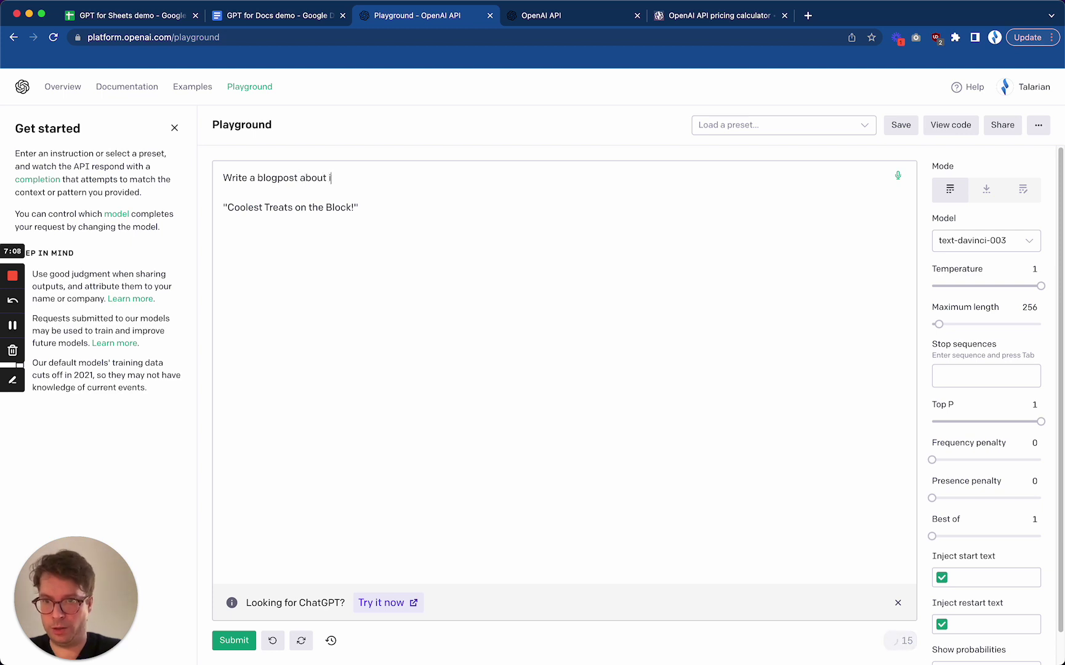
type("about ice")
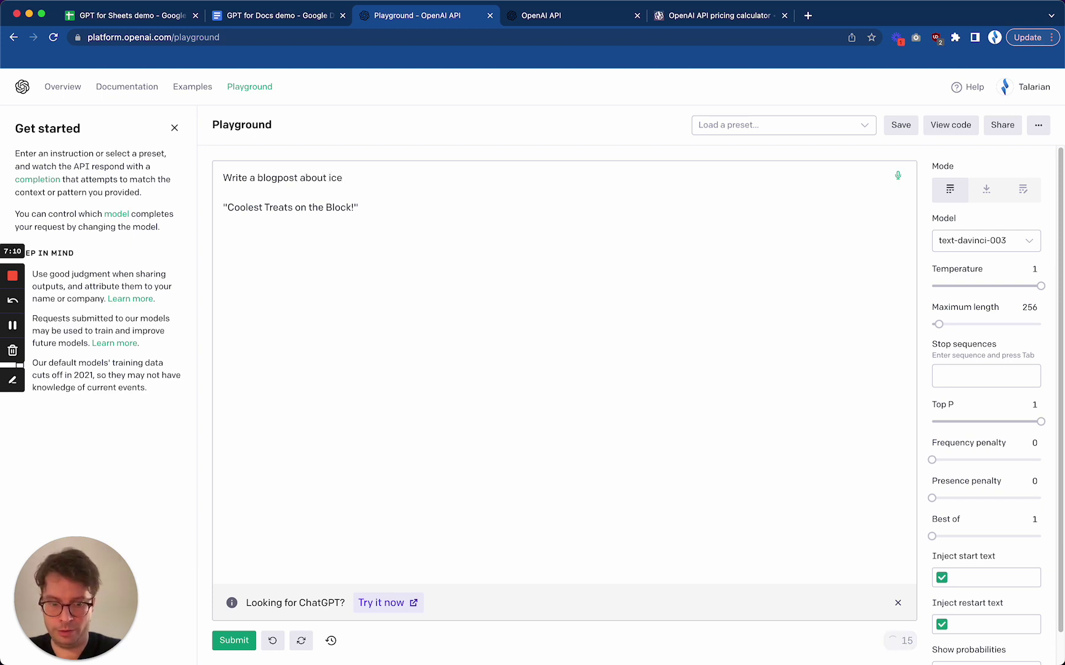
type("-creams")
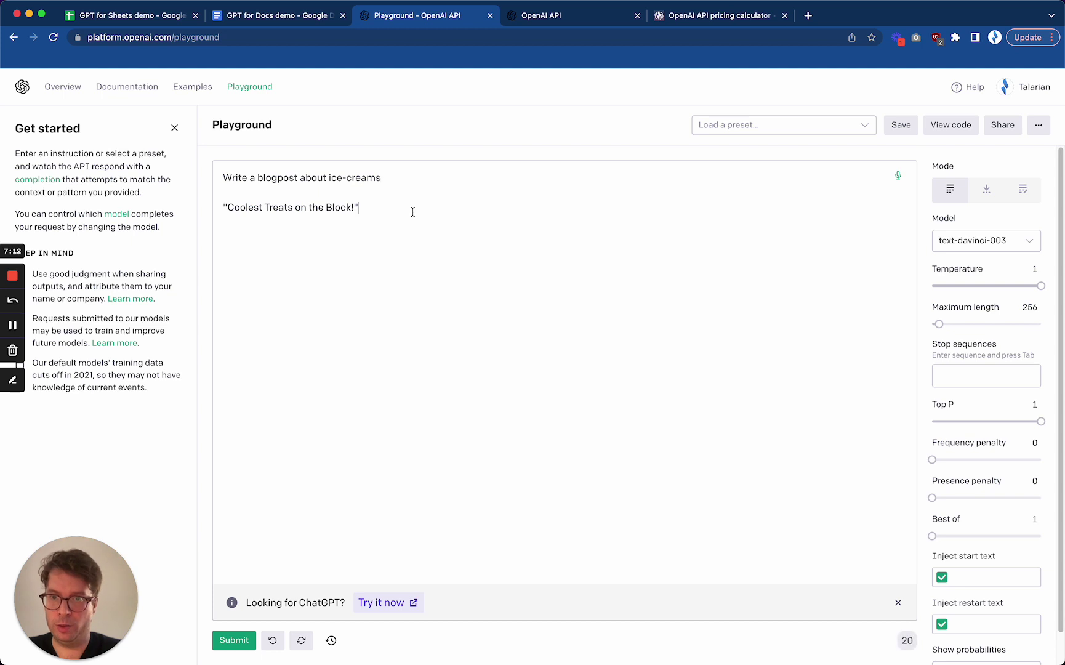
Remove the old tagline below the prompt, check the maximum length setting, and submit the blog post prompt.
key("super+z")
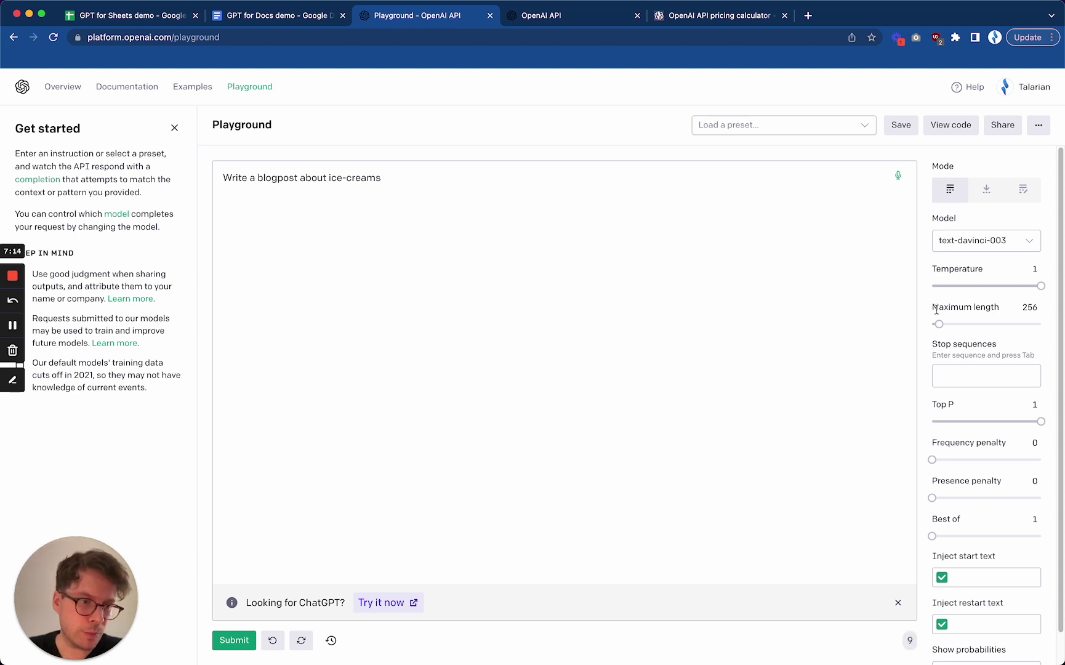
mouse_move(1030, 309)
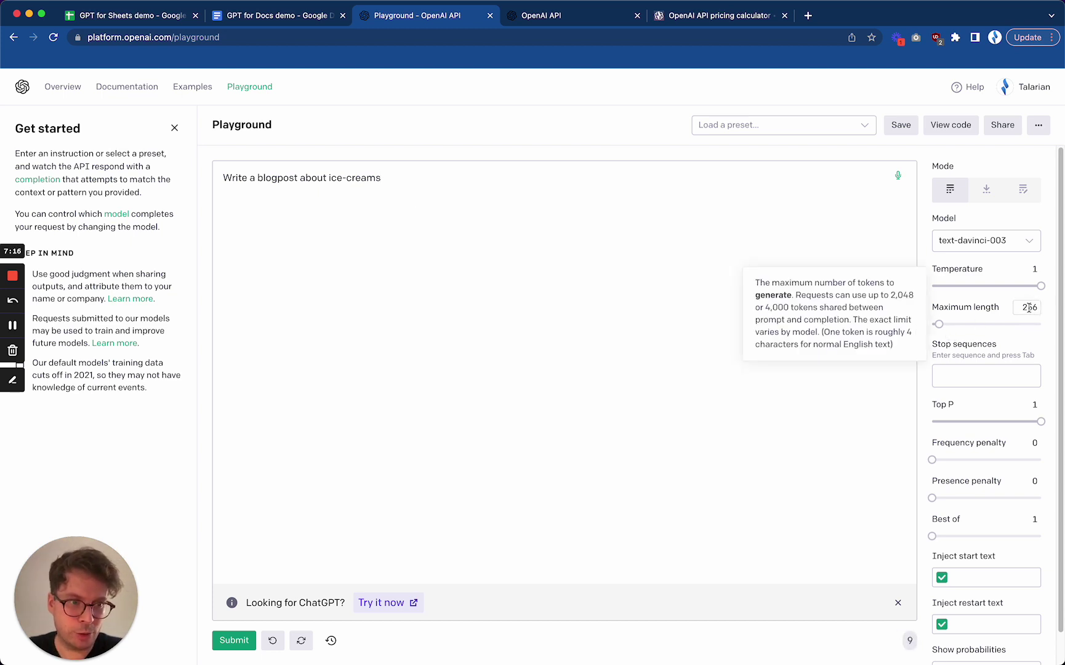
left_click(234, 640)
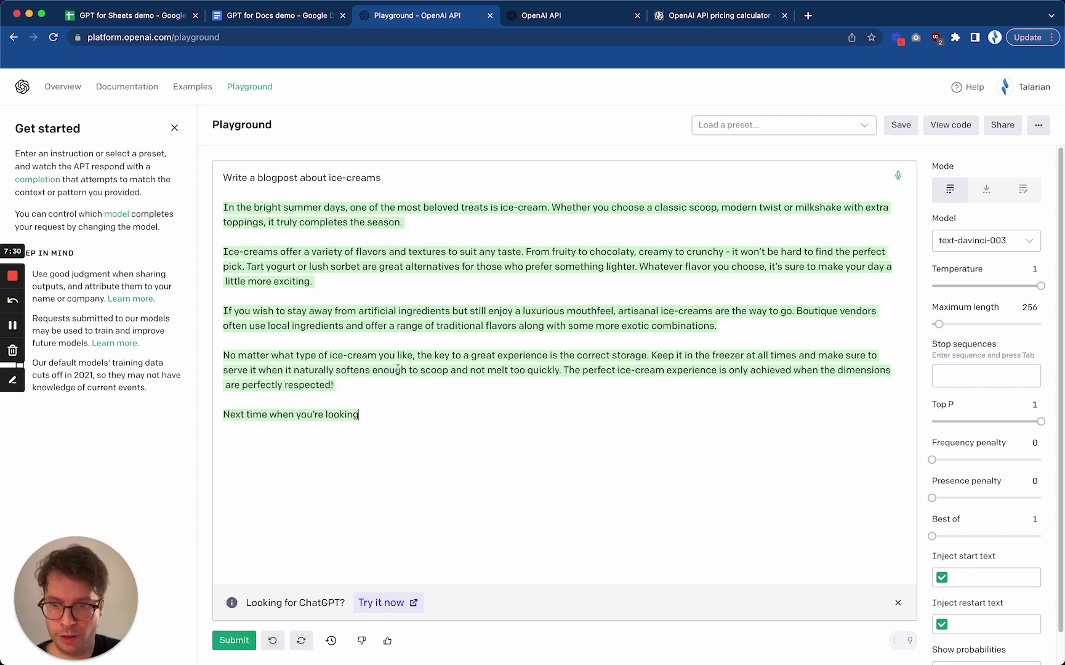
Select the generated ice-cream blog post, then switch to the GPT for Docs demo document and clear its old sample text.
left_click_drag(375, 416, 222, 210)
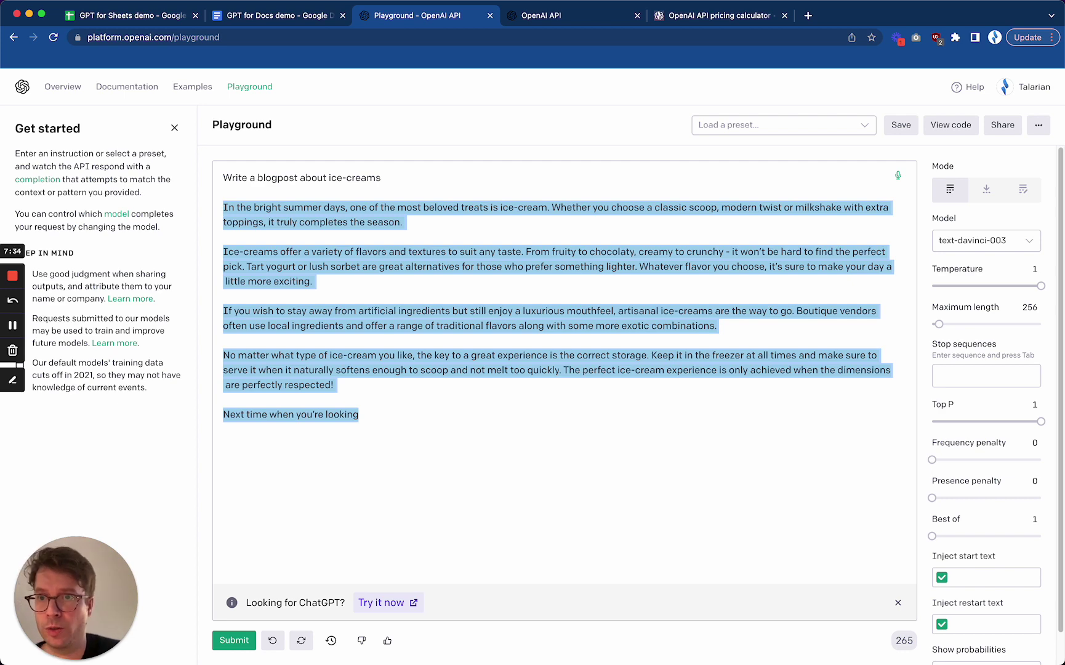
left_click(269, 17)
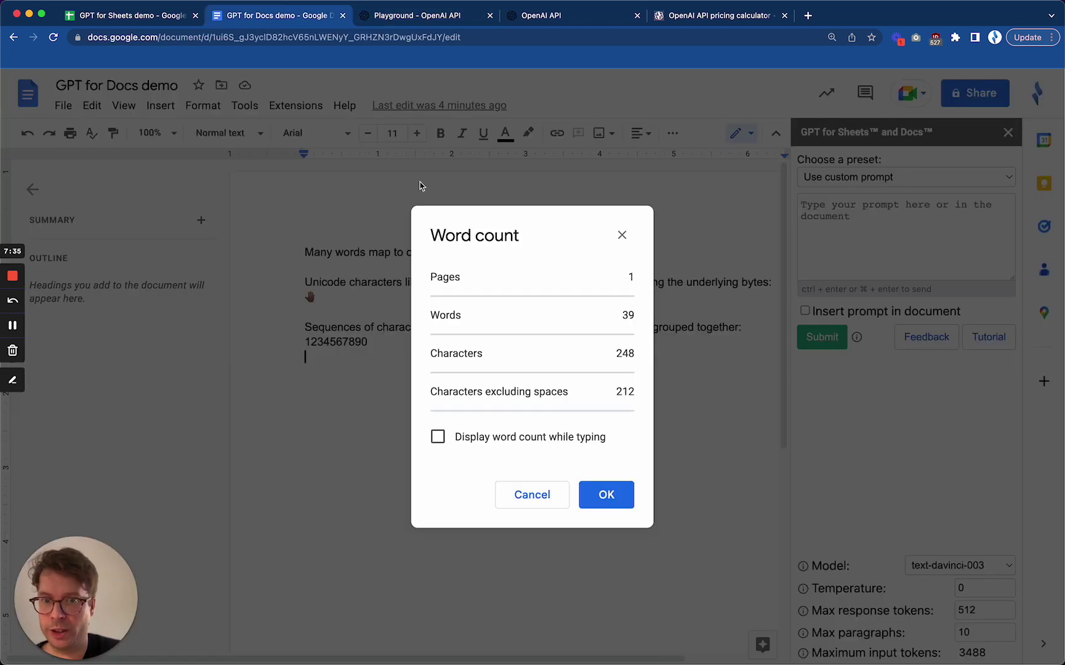
left_click(606, 501)
left_click_drag(387, 346, 301, 246)
key("cmd+x")
key("cmd+v")
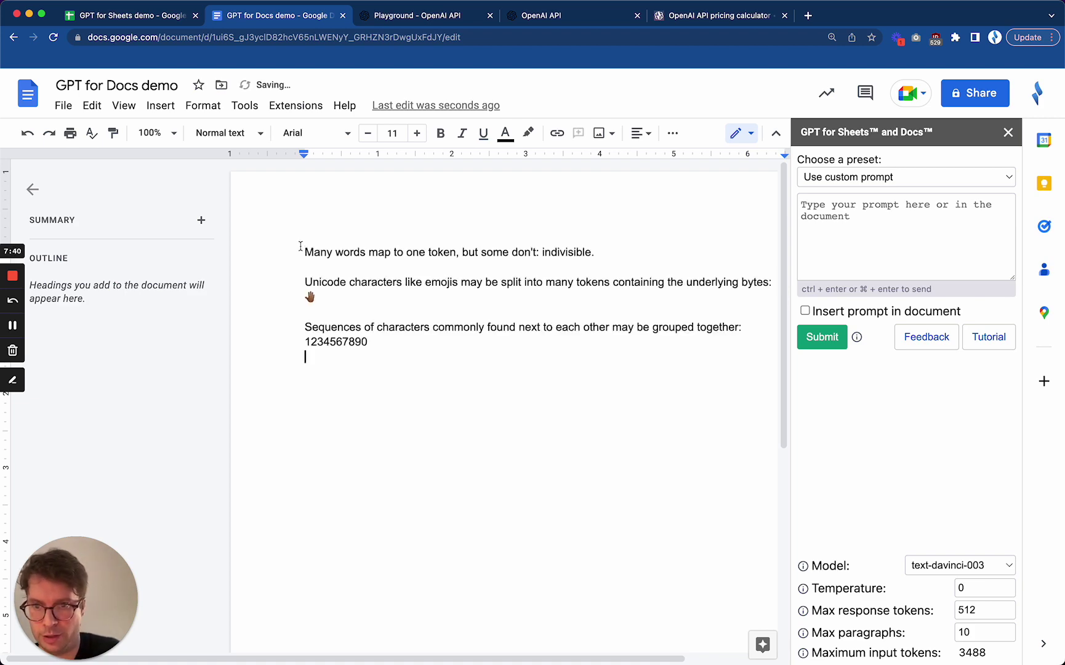
key("cmd+z")
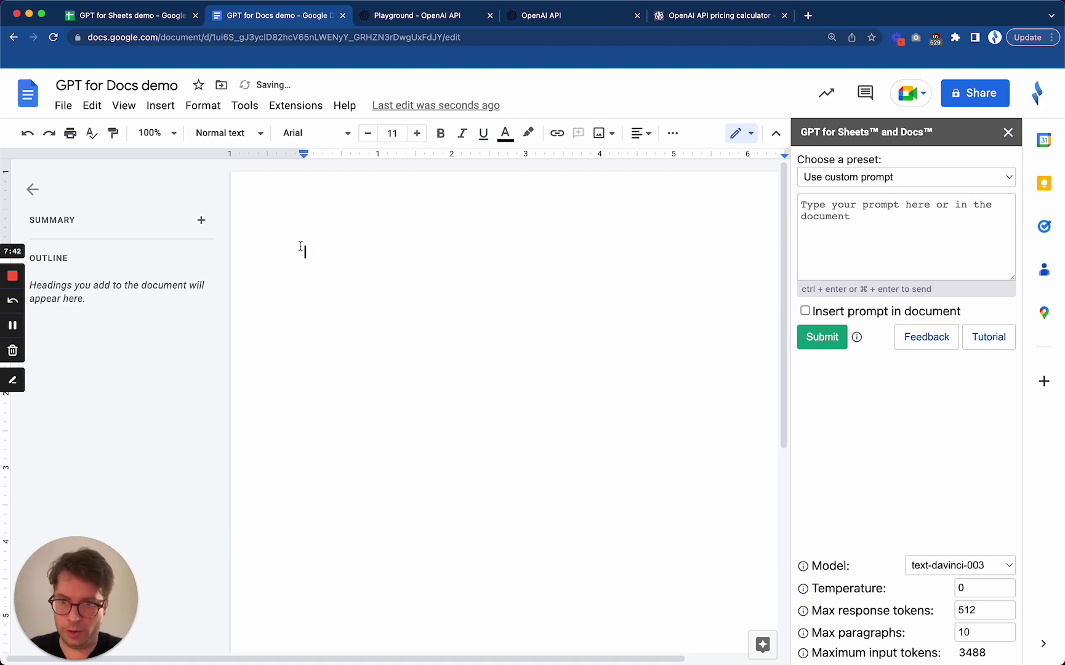
Copy the generated ice-cream blog post from the Playground and paste it once into the empty GPT for Docs demo document.
left_click(411, 17)
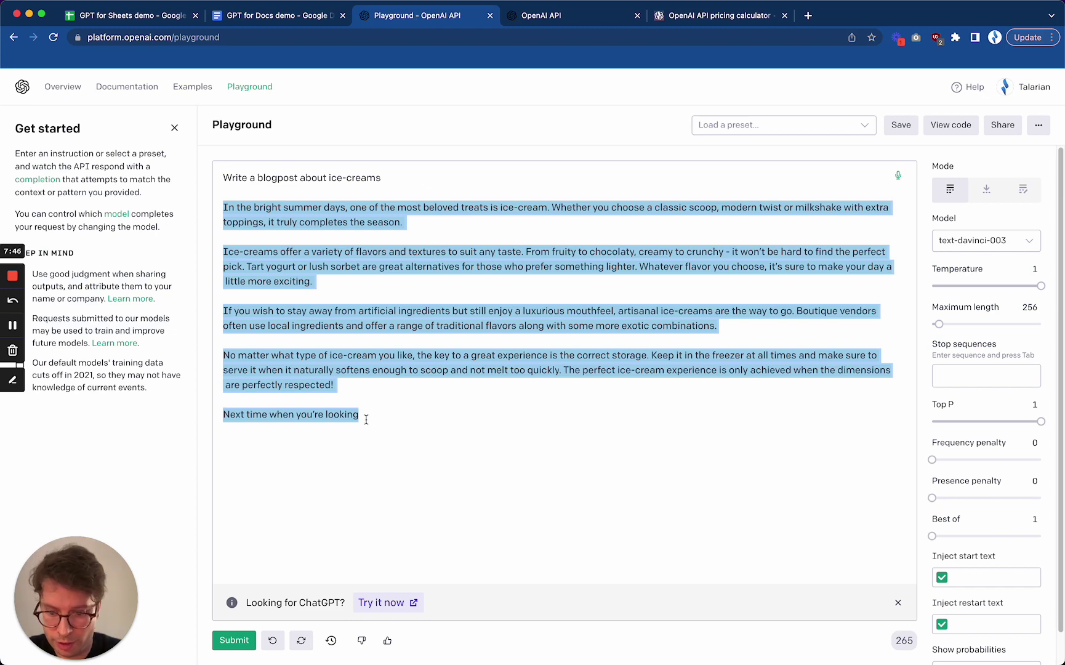
left_click(269, 17)
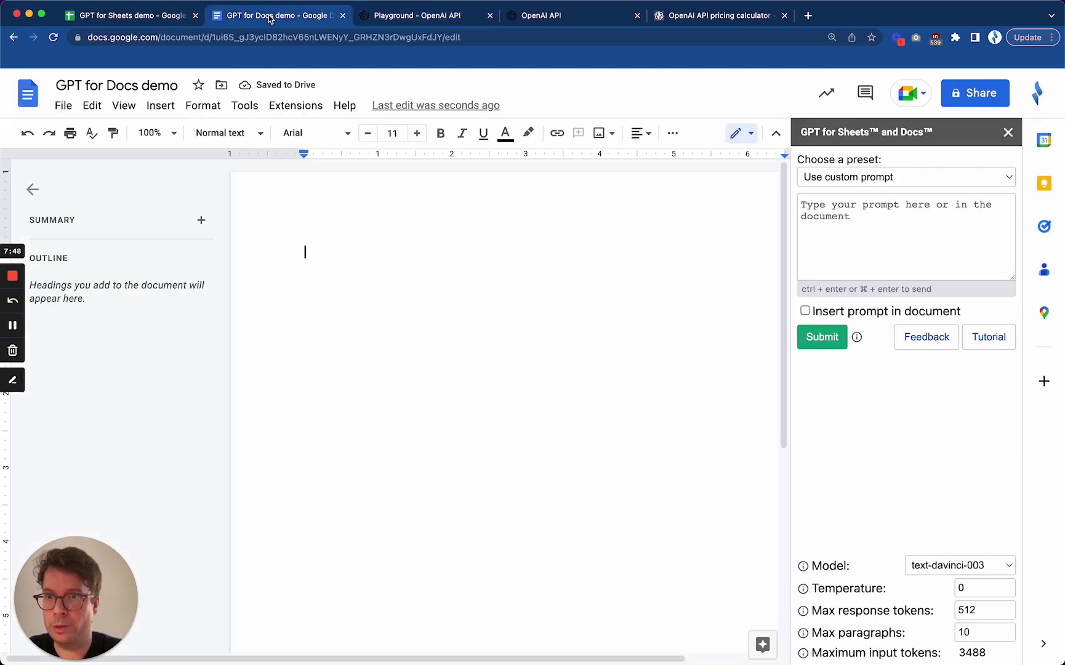
key("cmd+v")
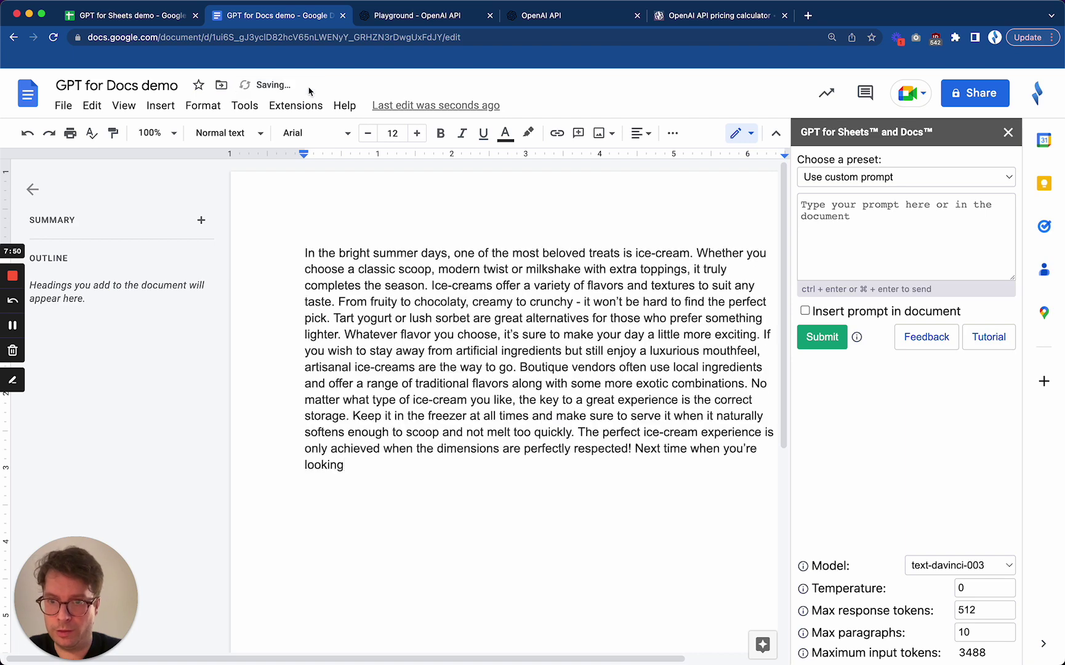
key("cmd+v")
key("cmd+z")
scroll(444, 338, "up", 2)
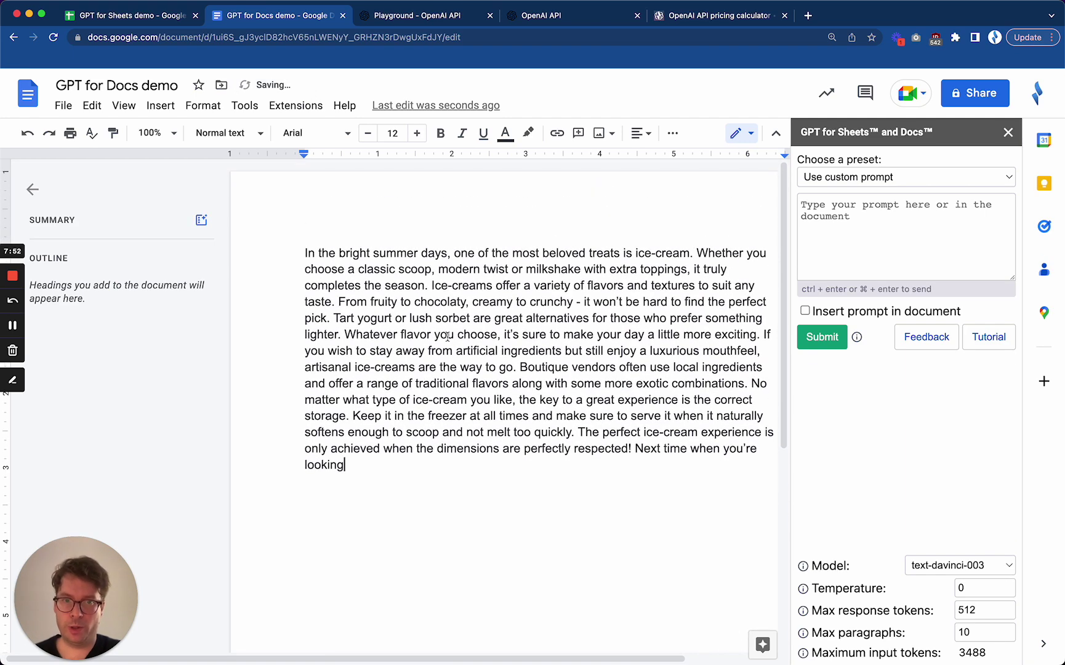
Check the word count of the whole pasted blog post in the document.
left_click_drag(370, 465, 289, 258)
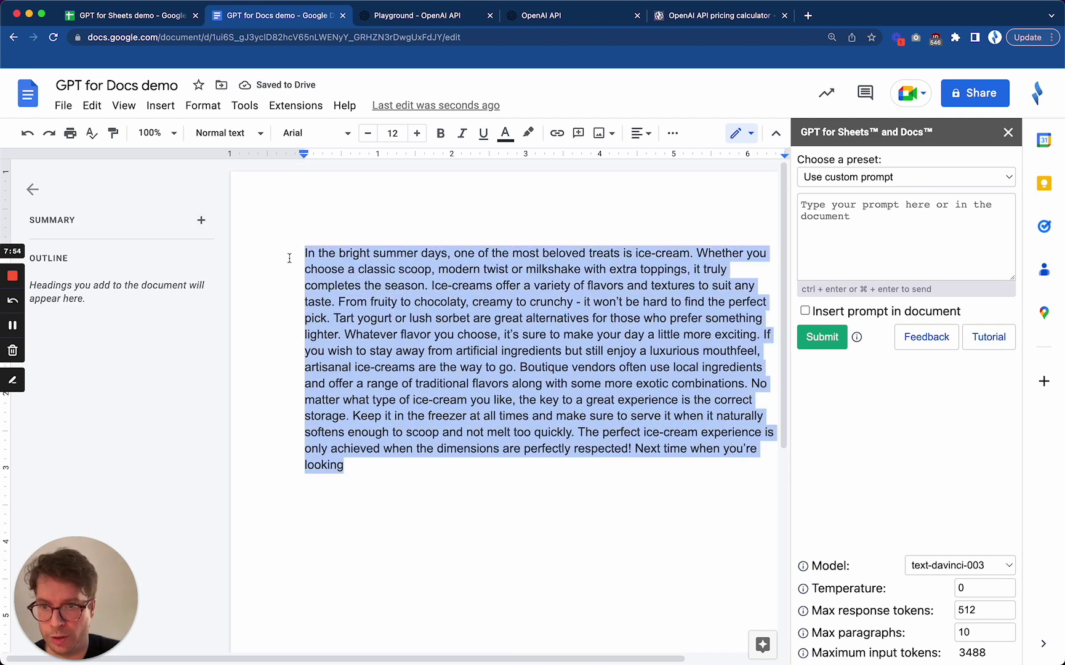
left_click(244, 105)
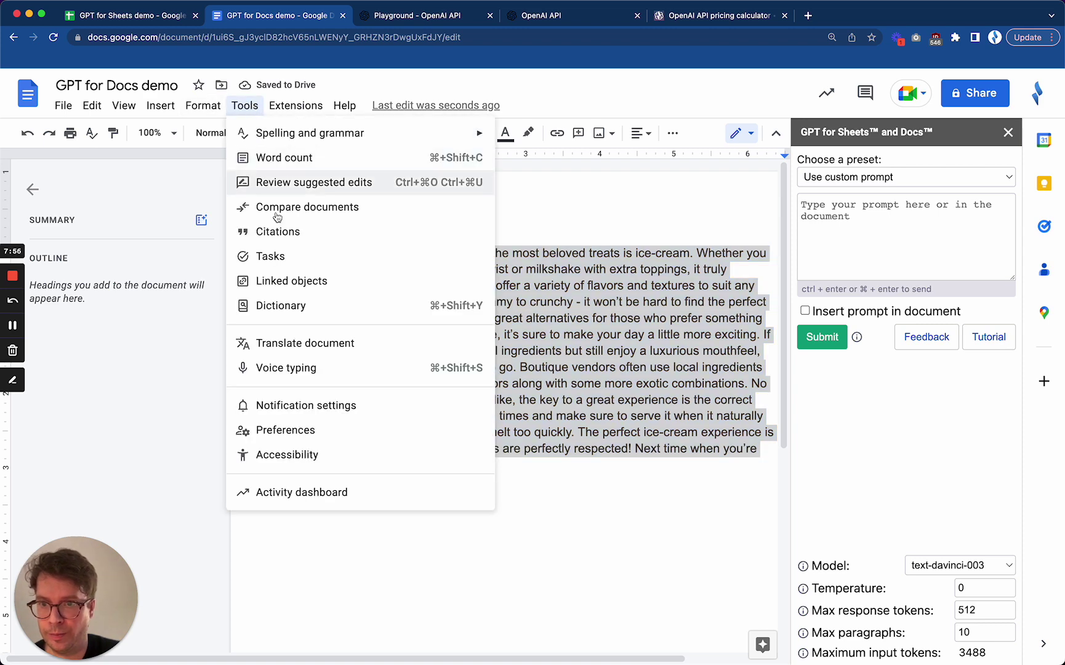
left_click(317, 162)
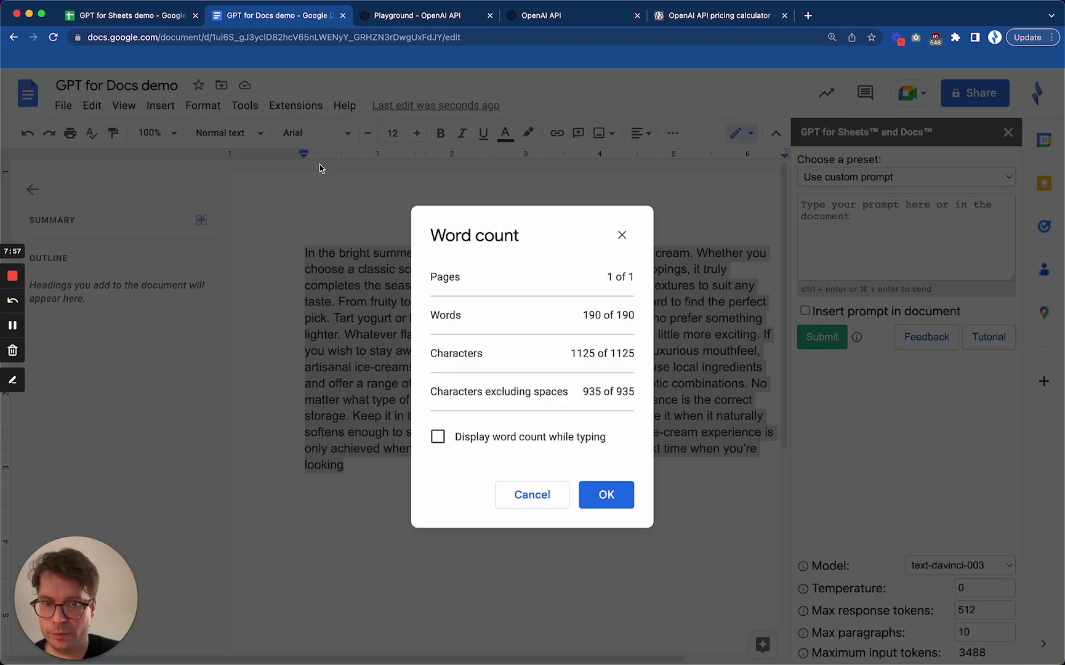
left_click(622, 494)
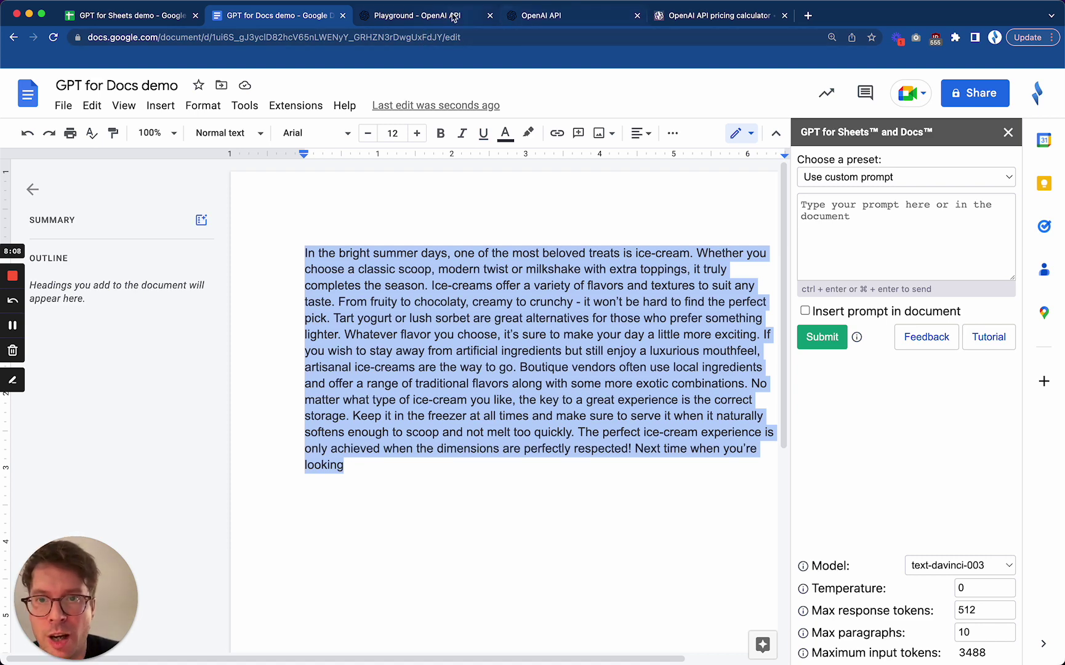
Switch to the OpenAI tokenizer and replace its sample text with the copied ice-cream blog post.
left_click(546, 17)
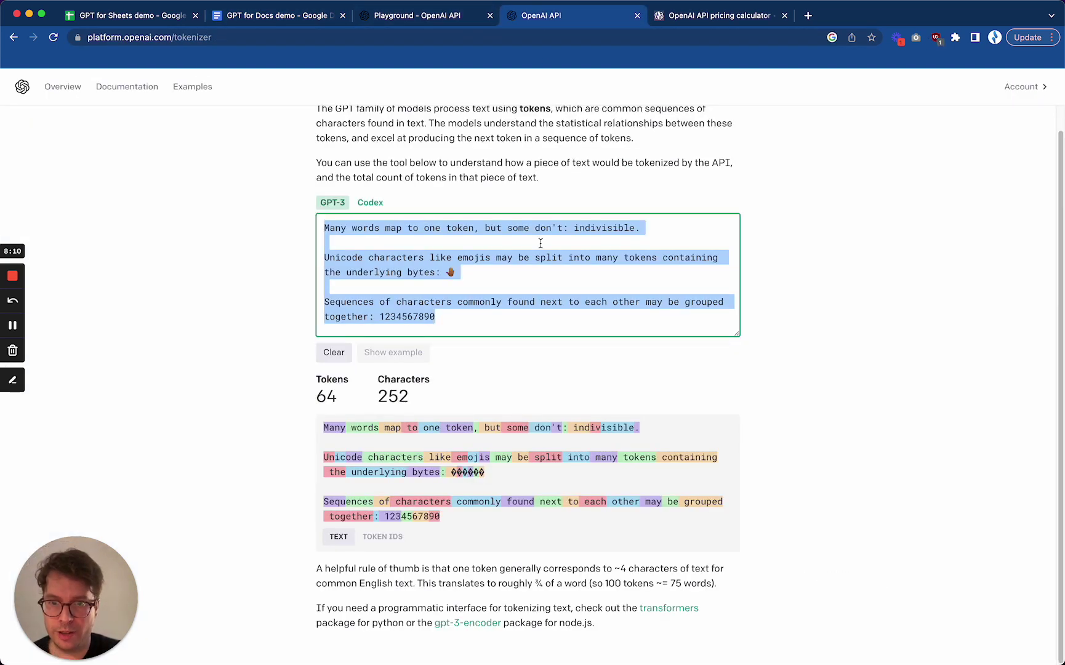
key("BackSpace")
key("super+v")
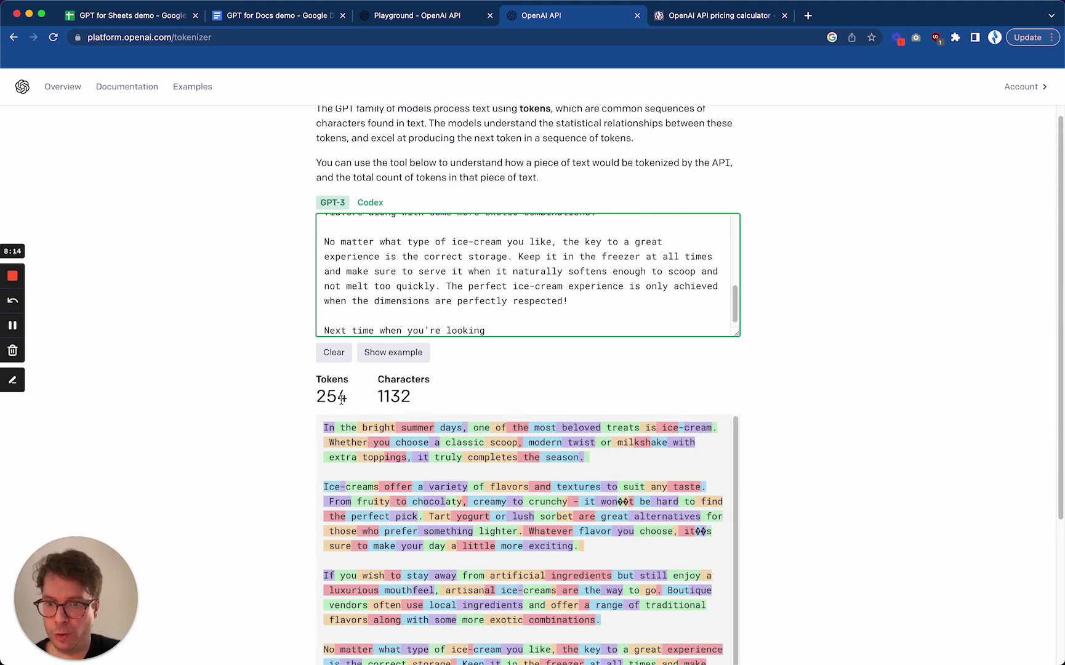
Switch to the GPT for Sheets demo spreadsheet and enter 254 tokens in C8 and 190 words in D8.
left_click(151, 19)
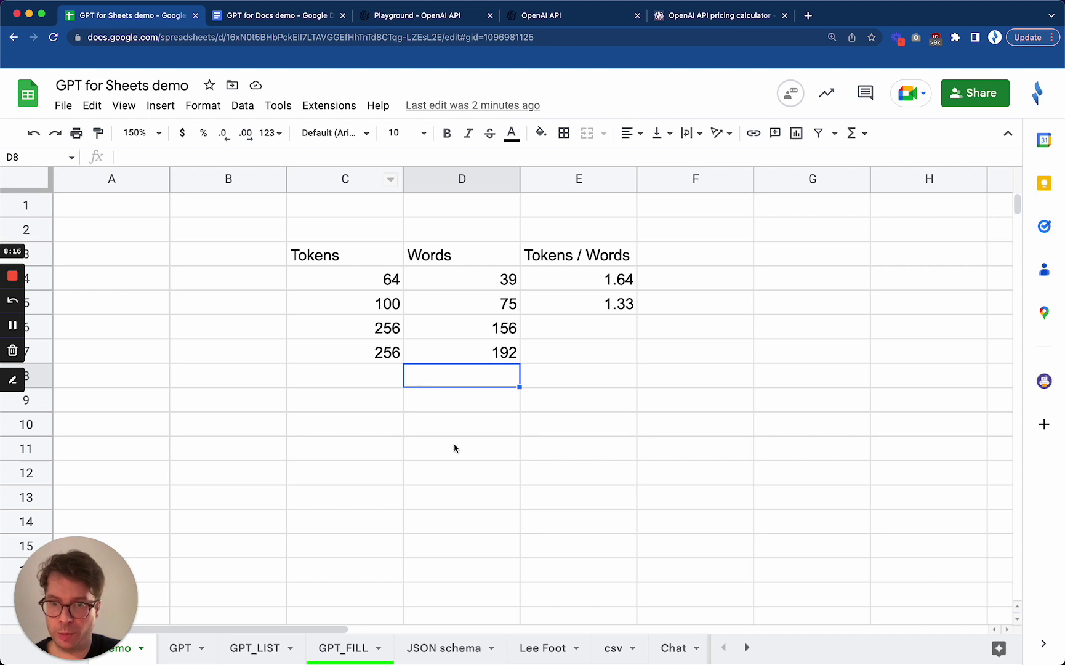
left_click(363, 386)
type("254")
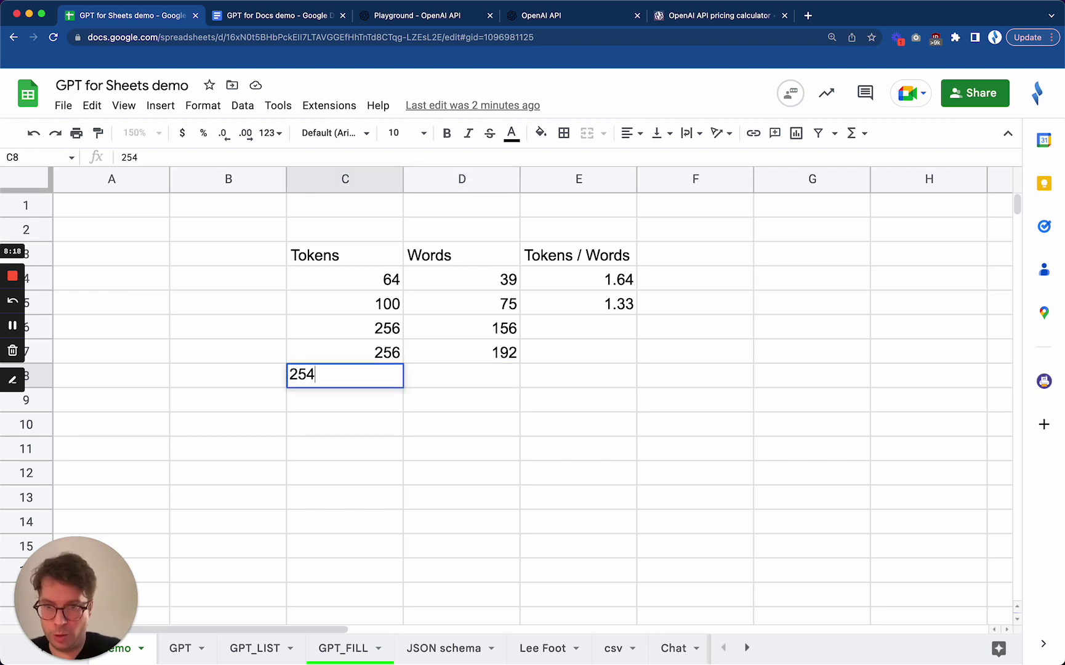
key("Tab")
type("190")
key("Return")
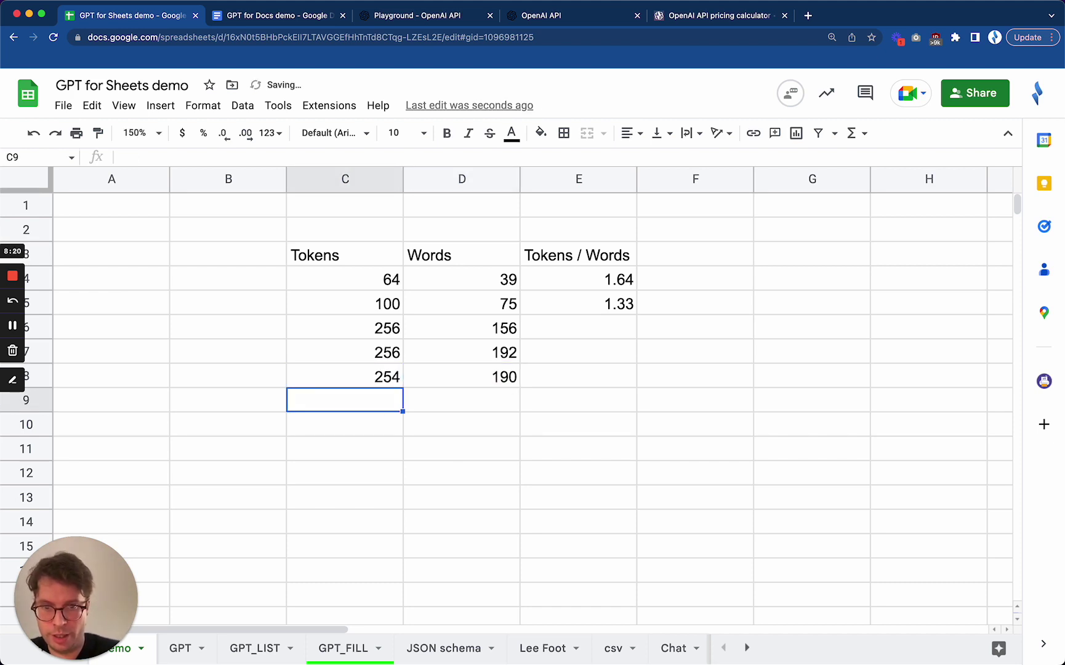
Calculate the tokens-per-word ratio in E8 with the formula =C8/D8.
key("Up")
key("Right")
key("Right")
type("=")
key("Tab")
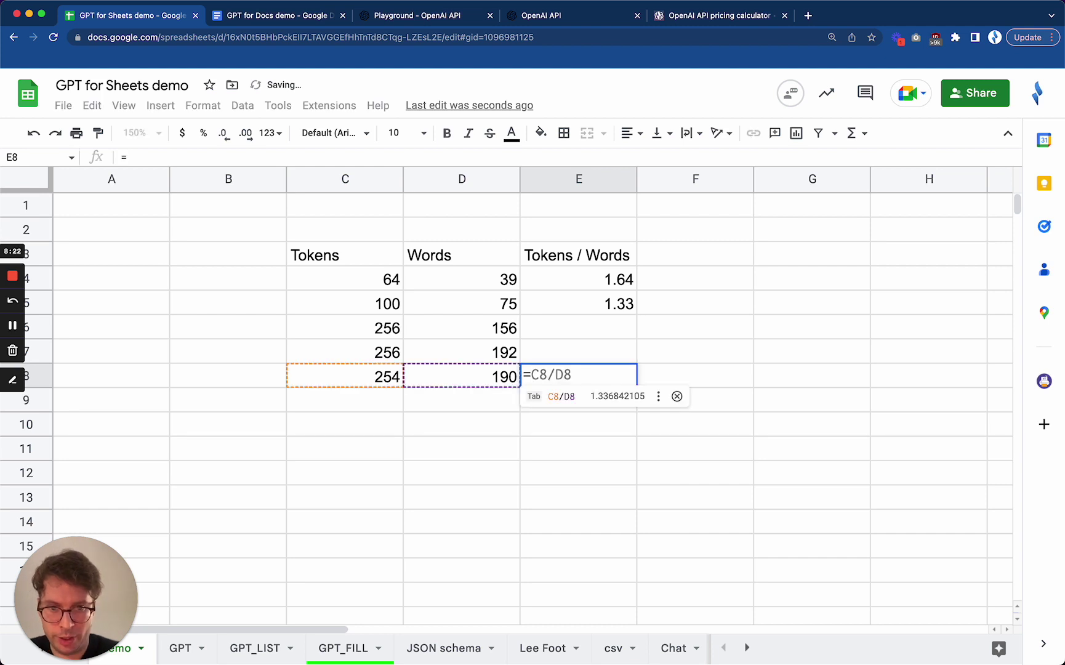
key("Return")
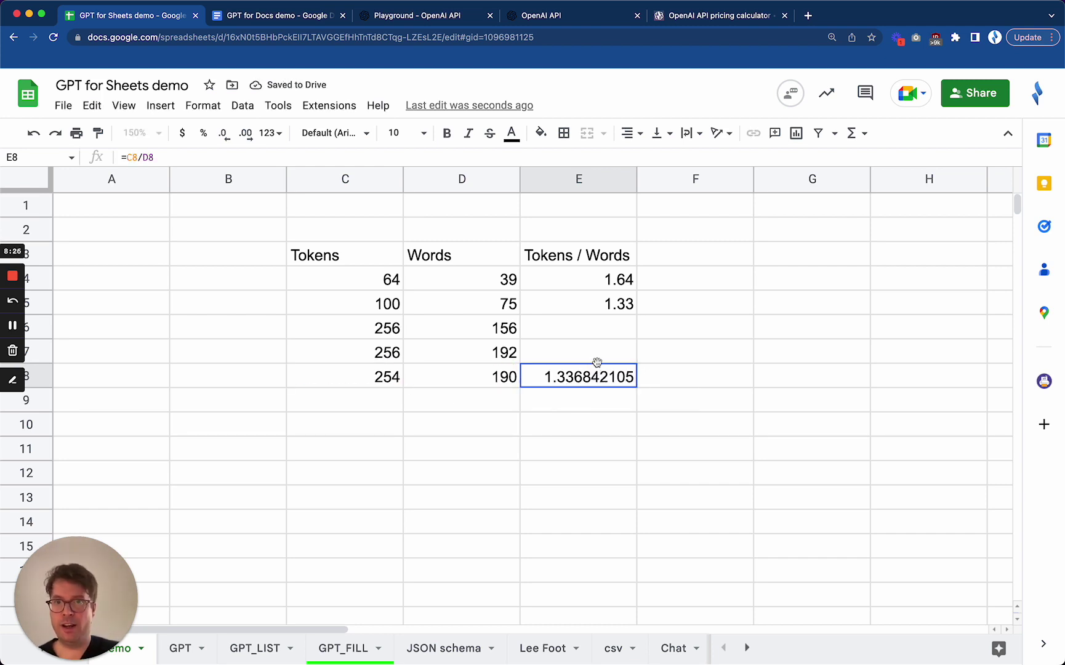
Look back at the Playground completion, then return to the spreadsheet and reduce E8 to two decimal places.
left_click(434, 17)
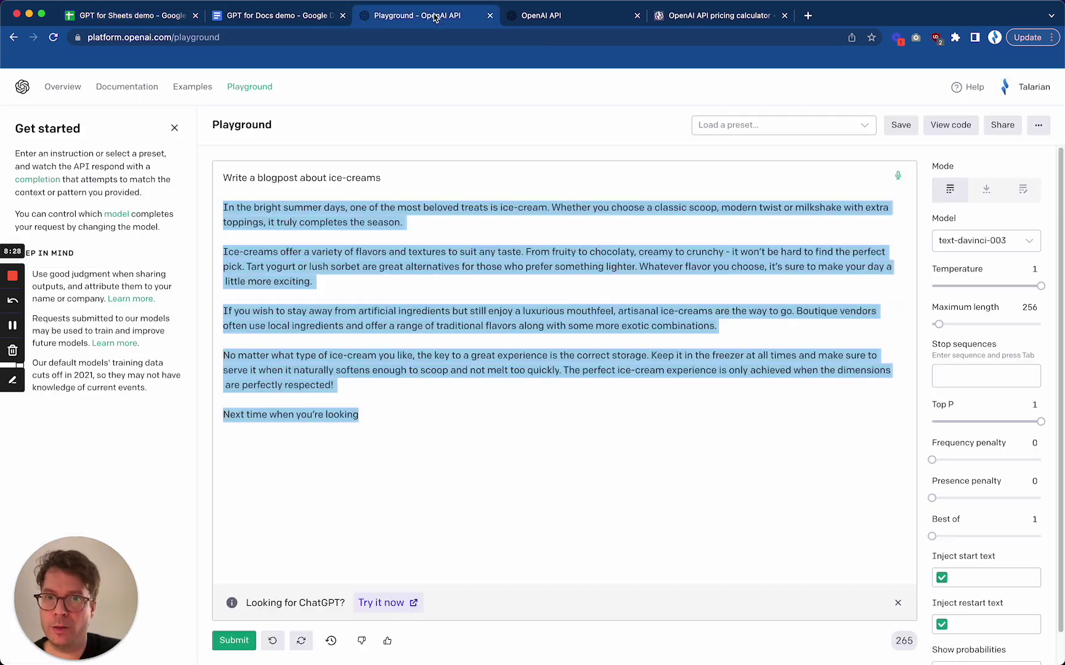
left_click(509, 218)
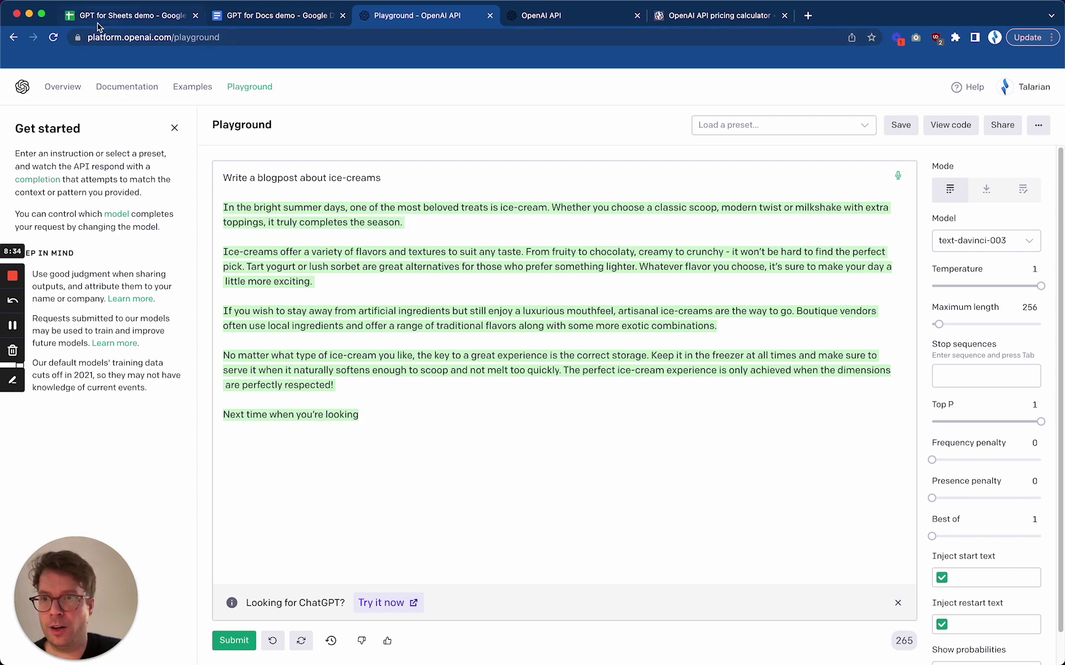
left_click(126, 16)
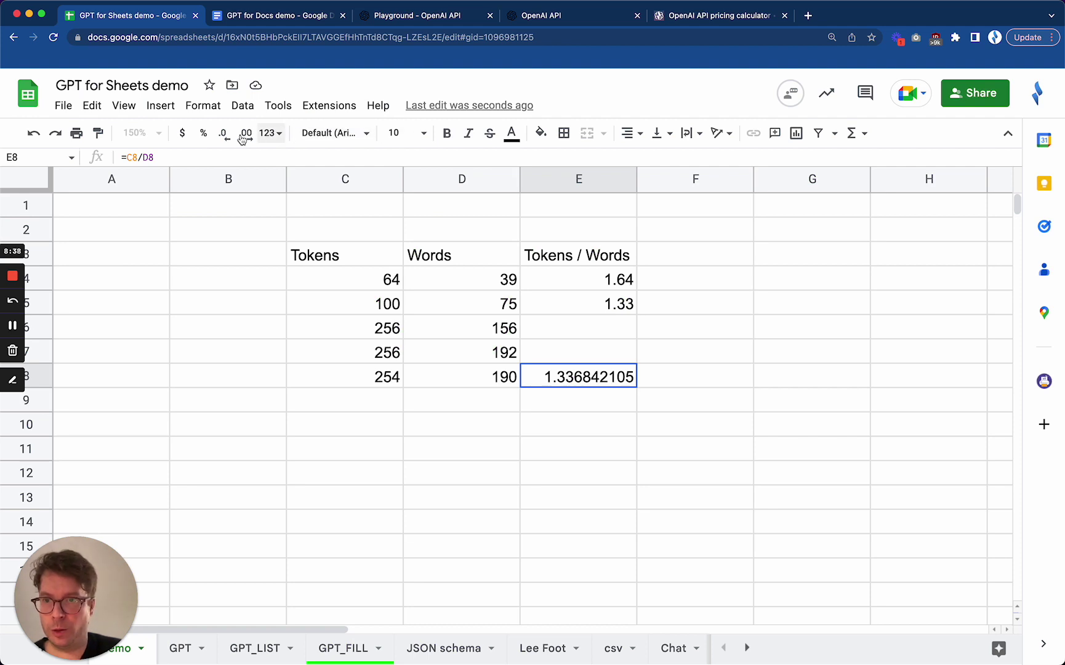
left_click(224, 134)
left_click(224, 134)
left_click(225, 135)
left_click(224, 134)
left_click(224, 134)
left_click(224, 134)
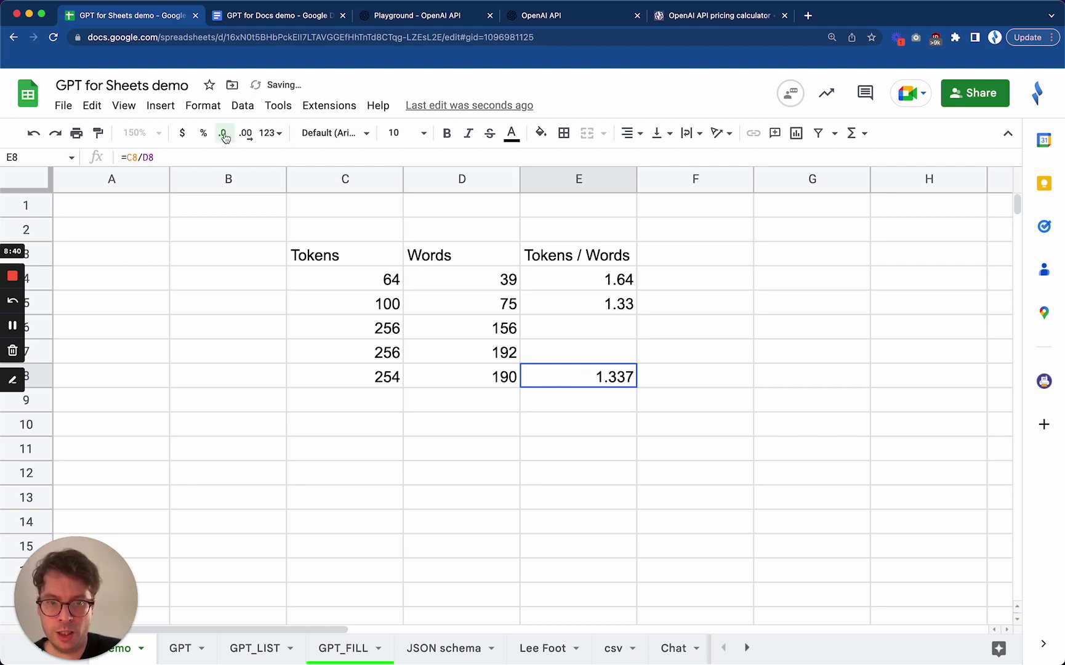
left_click(225, 134)
Compare the token count in C8 with the Playground's maximum length, and raise that maximum length to 1001.
left_click(429, 23)
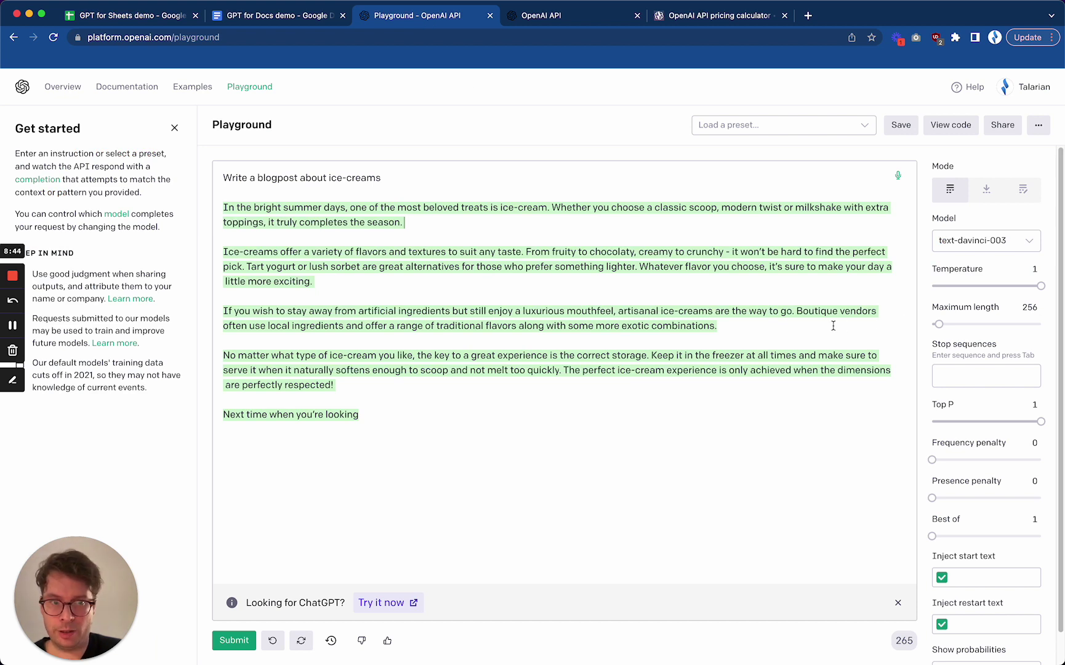
left_click(163, 20)
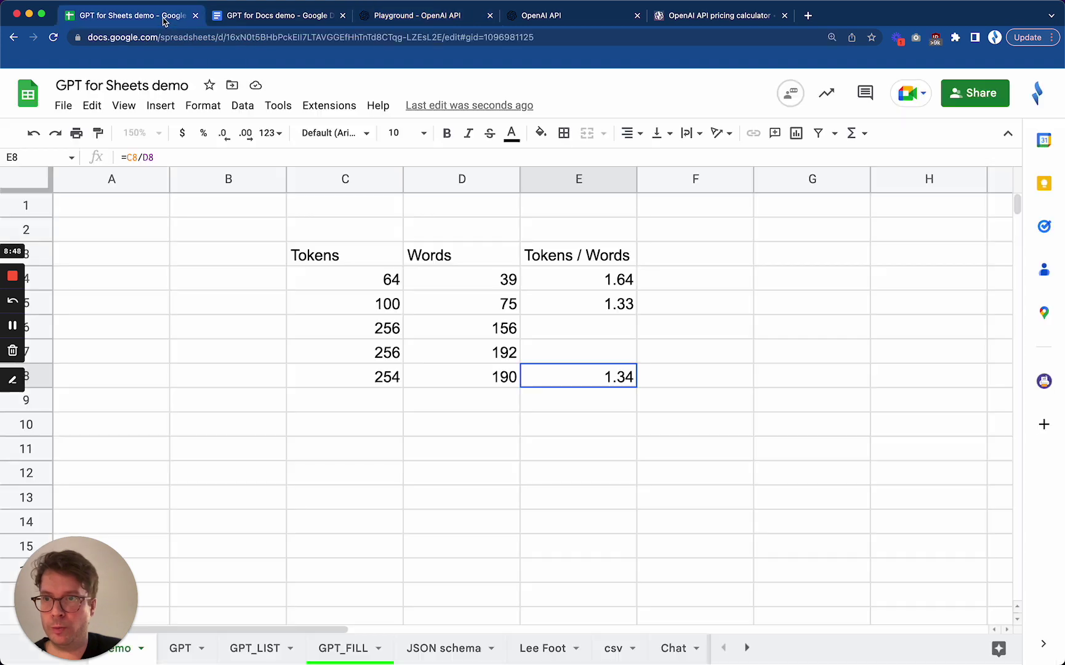
left_click(361, 377)
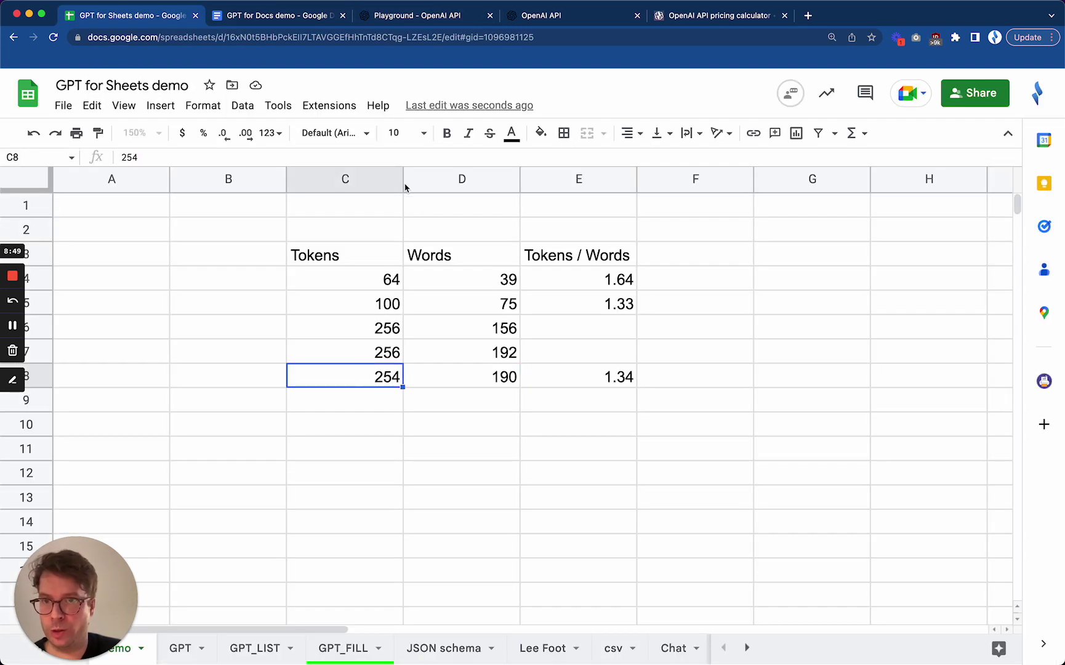
left_click(440, 18)
mouse_move(1028, 309)
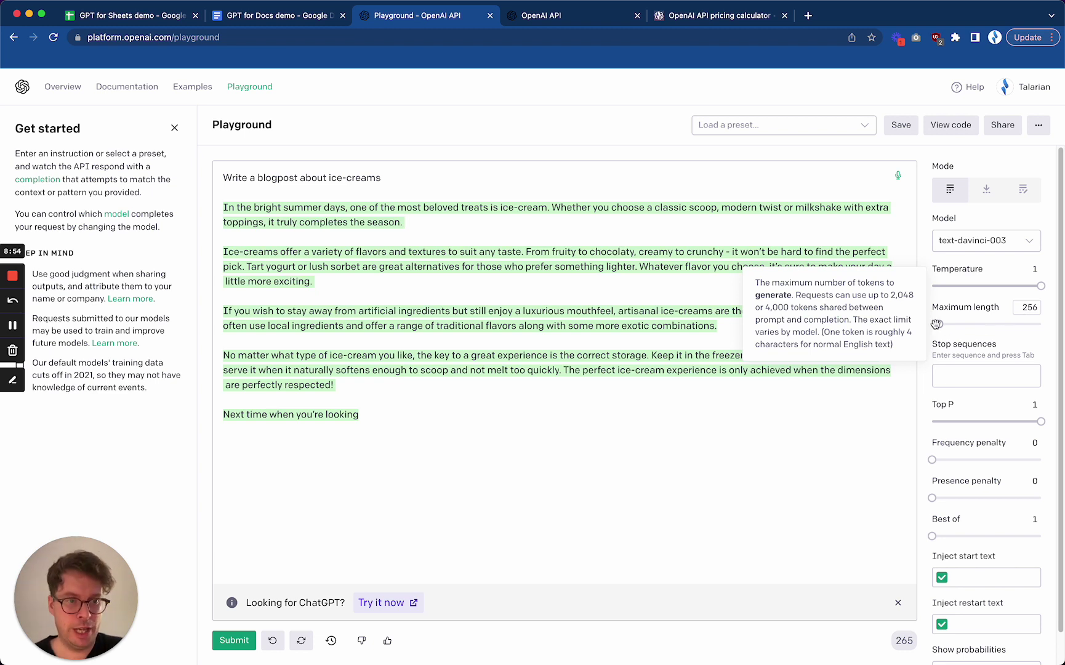
left_click_drag(939, 325, 959, 325)
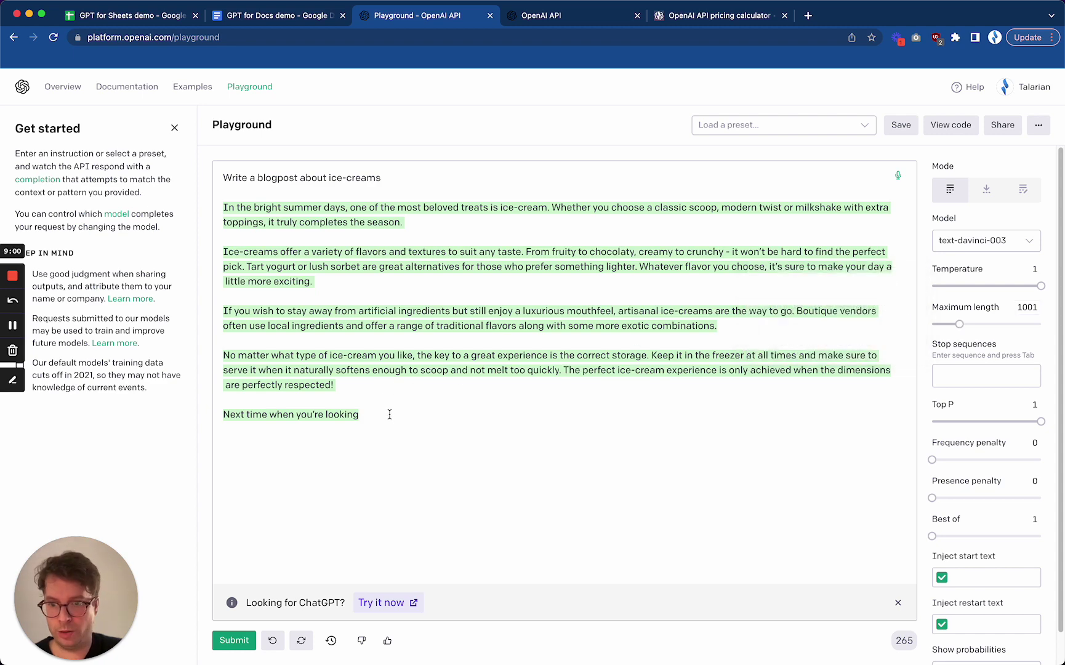
Remove the previous completion below the prompt and resubmit "Write a blogpost about ice-creams".
left_click_drag(389, 414, 220, 203)
key("super+Return")
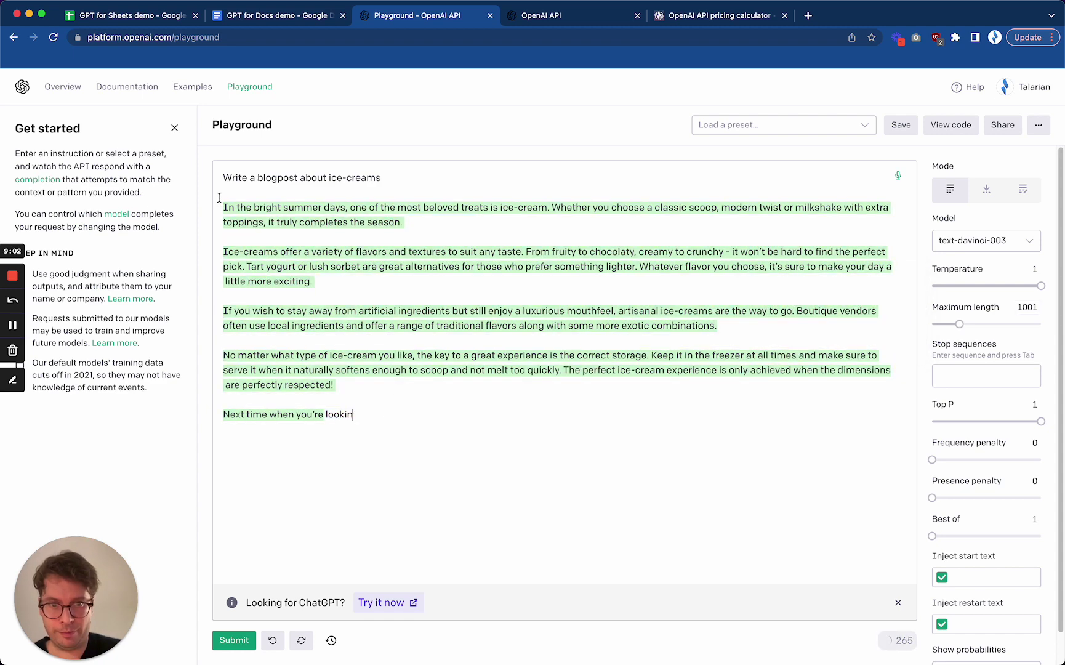
left_click(275, 642)
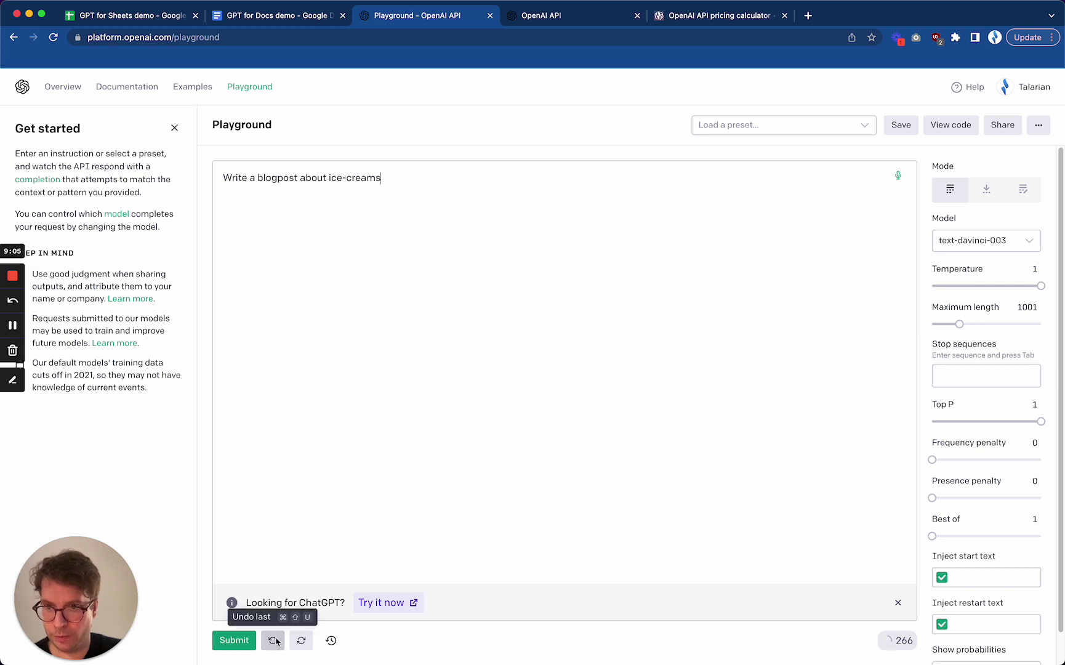
left_click(234, 641)
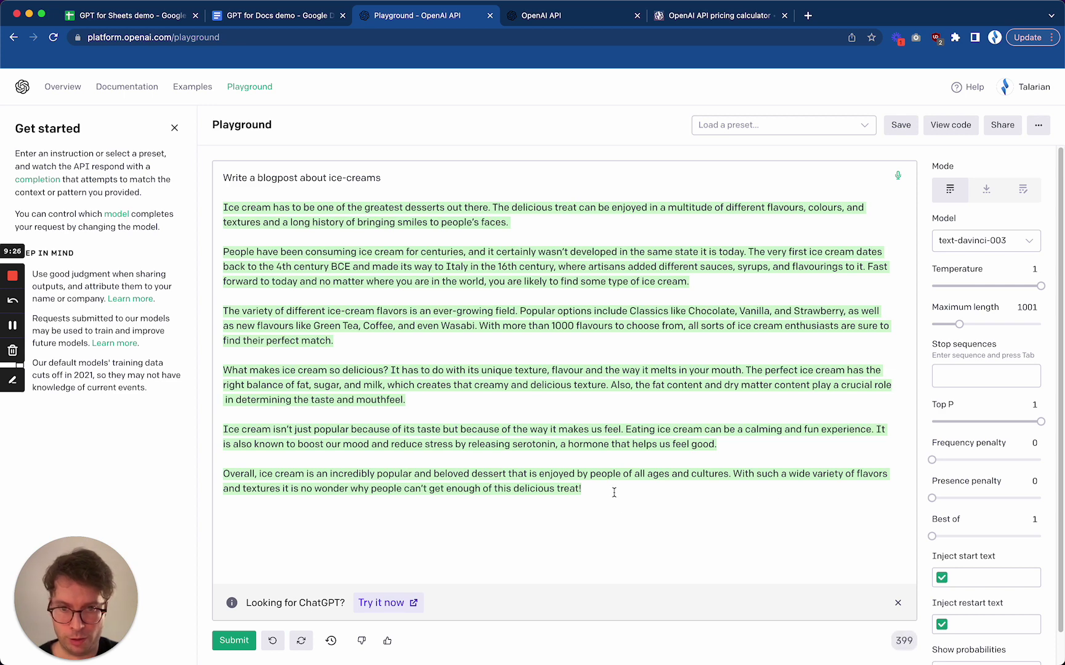
Copy the new ice-cream completion from the Playground and replace the text in the OpenAI tokenizer with it.
left_click_drag(612, 497, 225, 208)
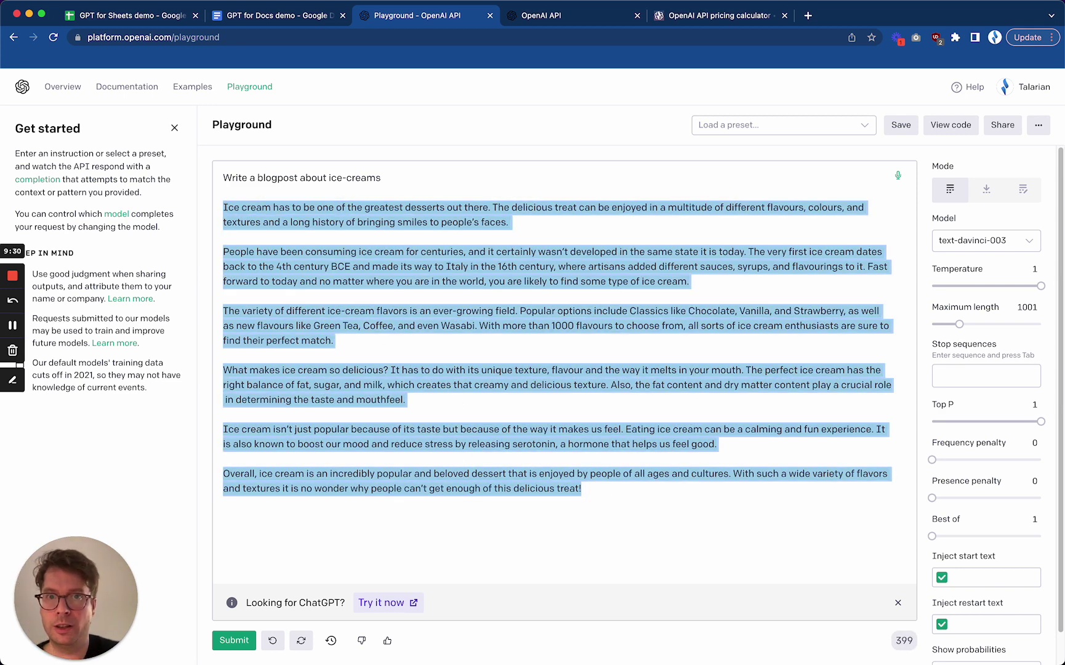
left_click(535, 17)
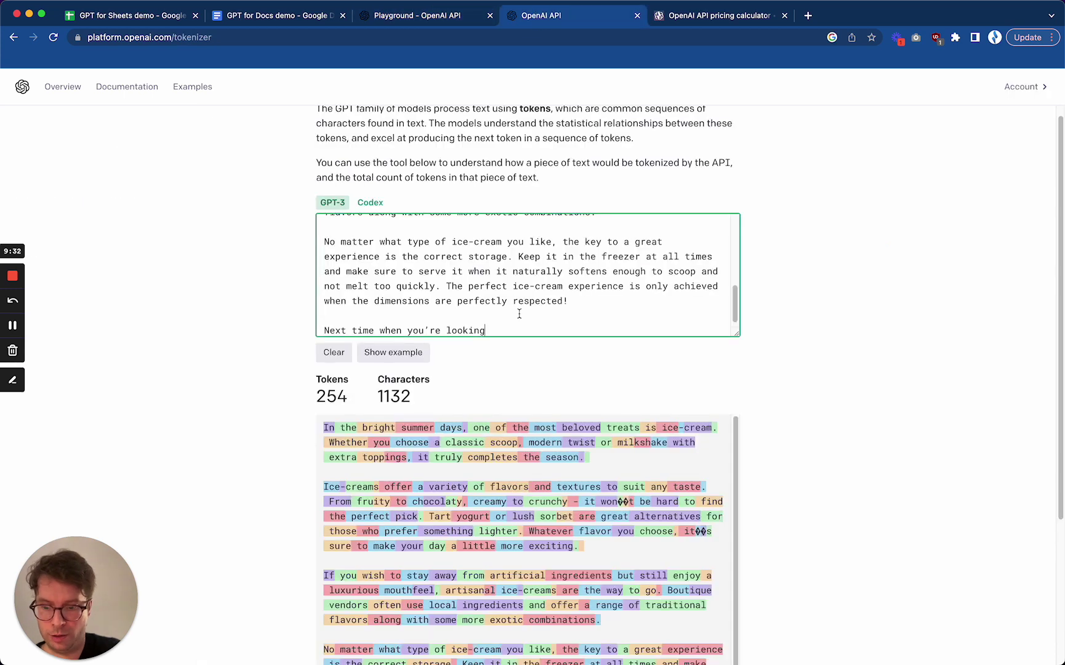
key("super+a")
key("BackSpace")
key("super+v")
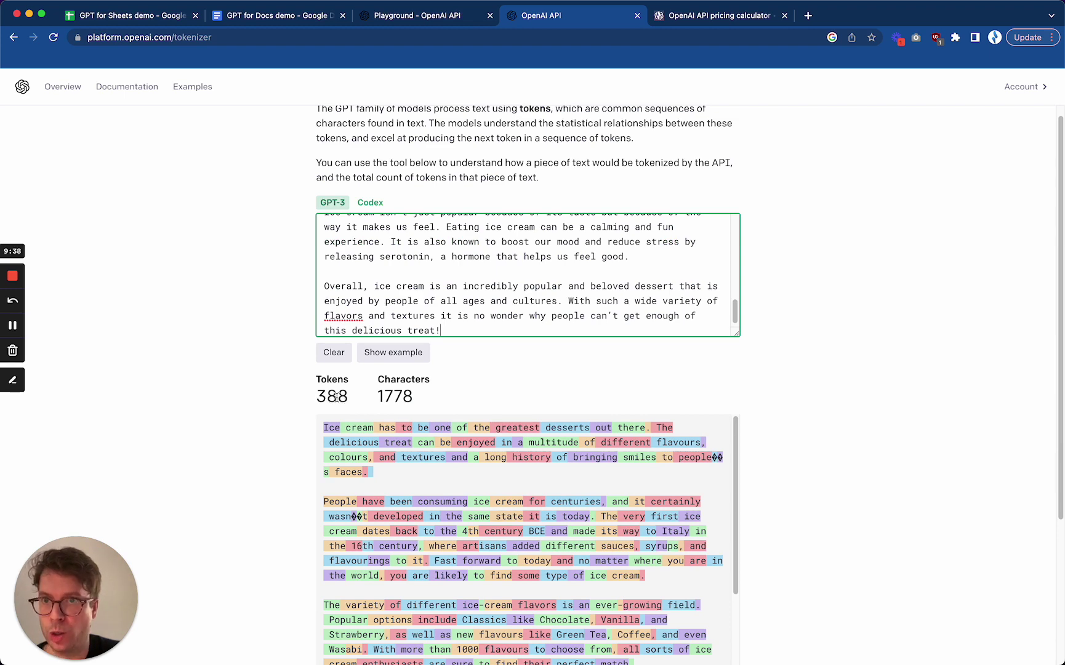
Switch to the Google Docs demo, replace its text with the copied ice-cream completion, and check the document's word count.
left_click(246, 14)
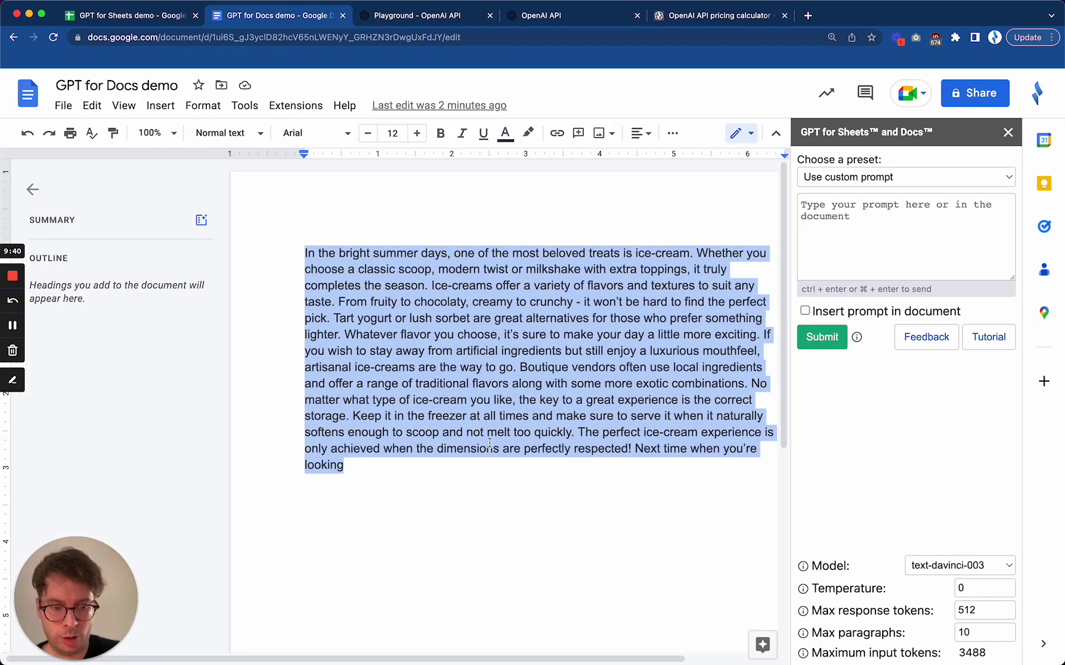
key("BackSpace")
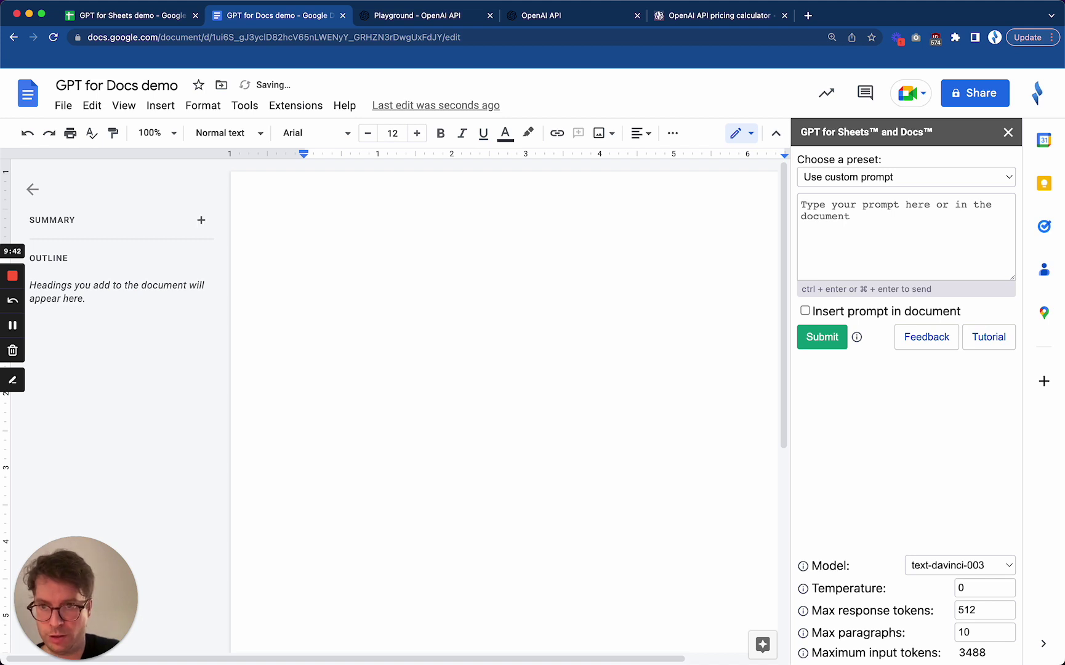
key("super+v")
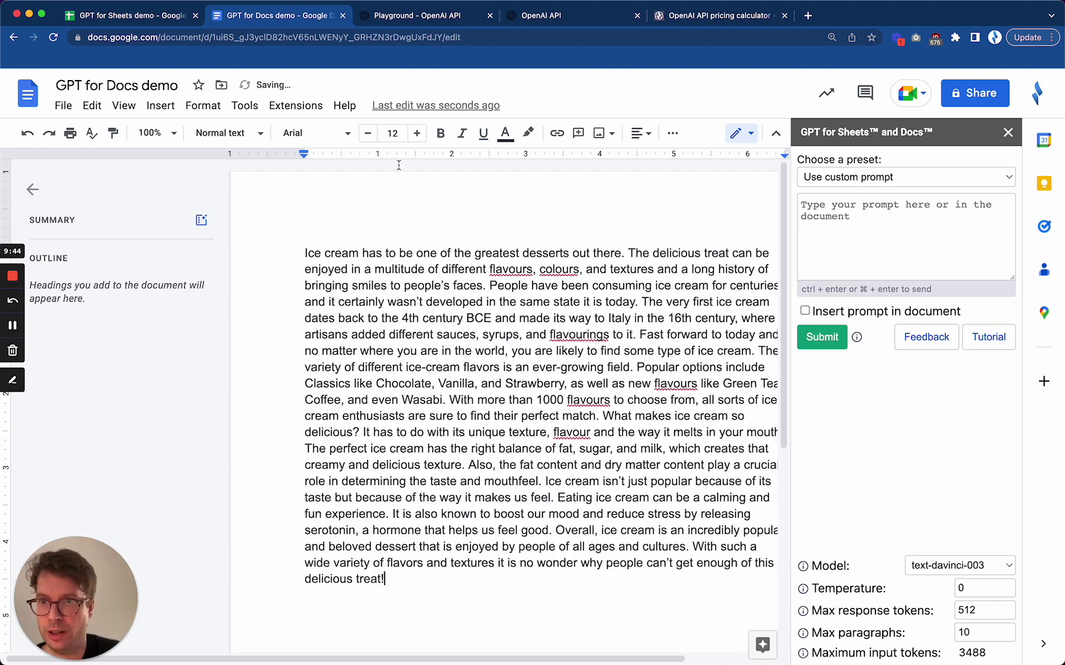
left_click(244, 105)
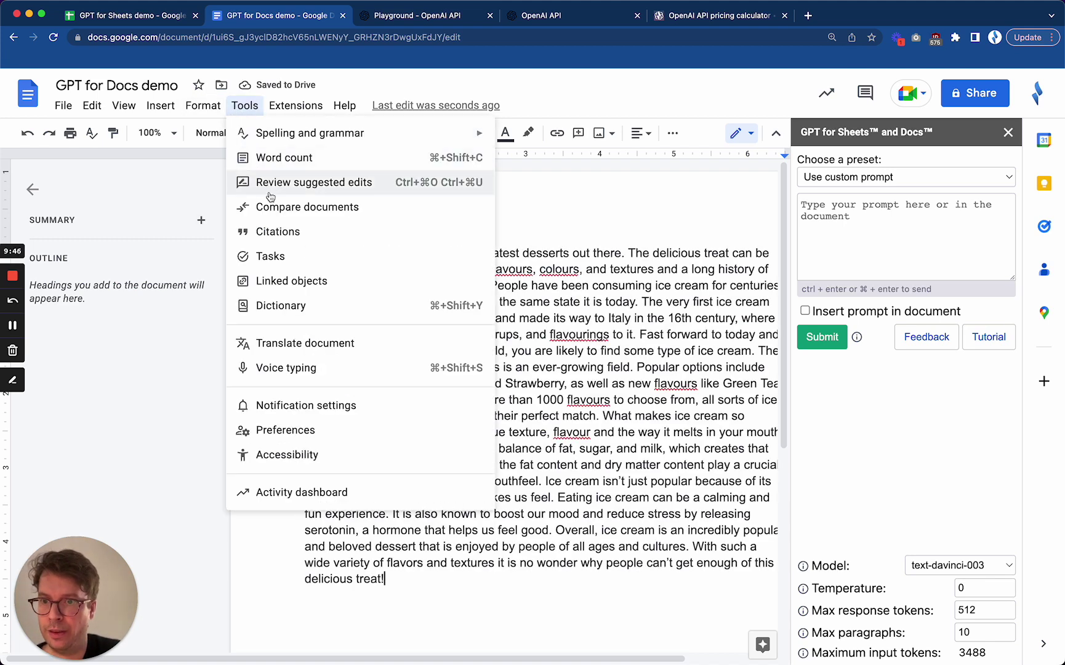
left_click(296, 159)
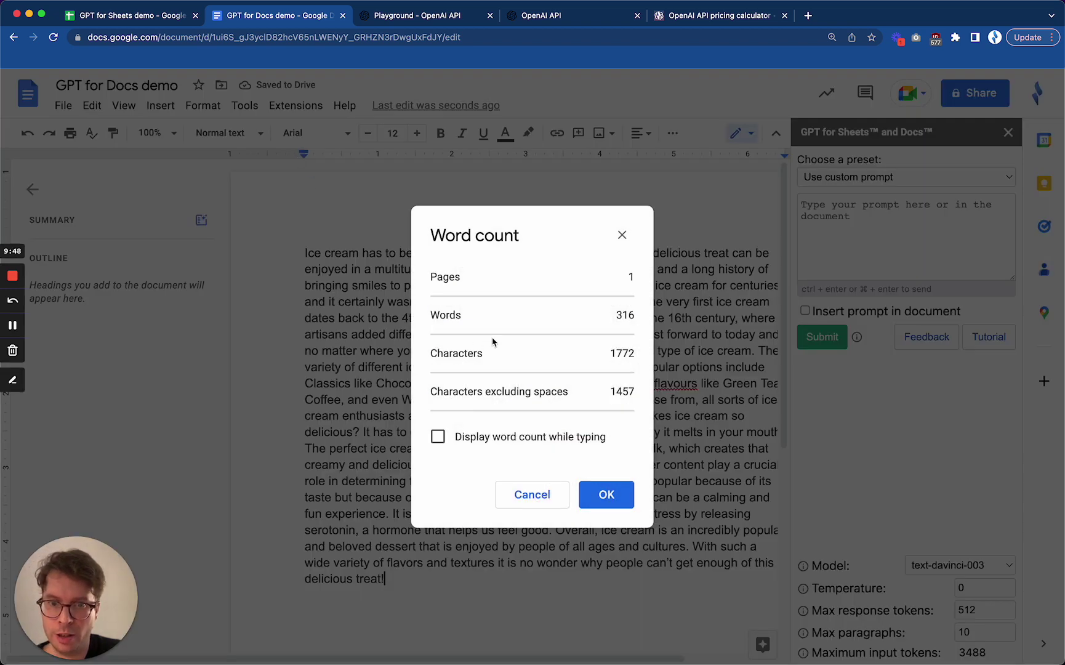
Return to the spreadsheet and fill row 9 with 388 tokens, 316 words and the ratio formula =C9/D9.
left_click(112, 17)
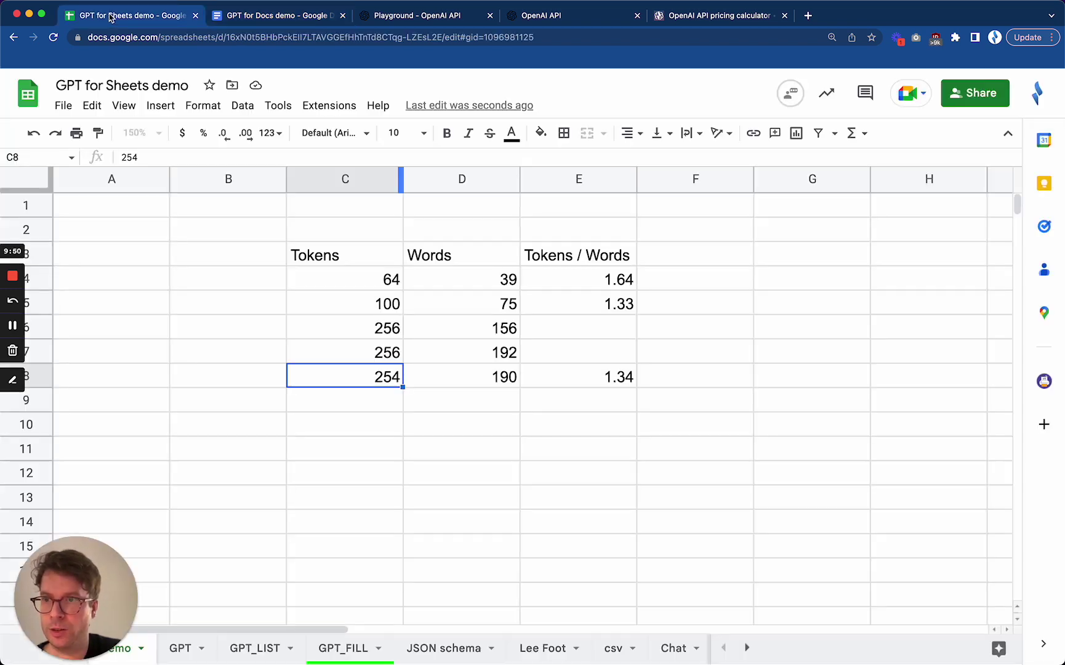
left_click(383, 408)
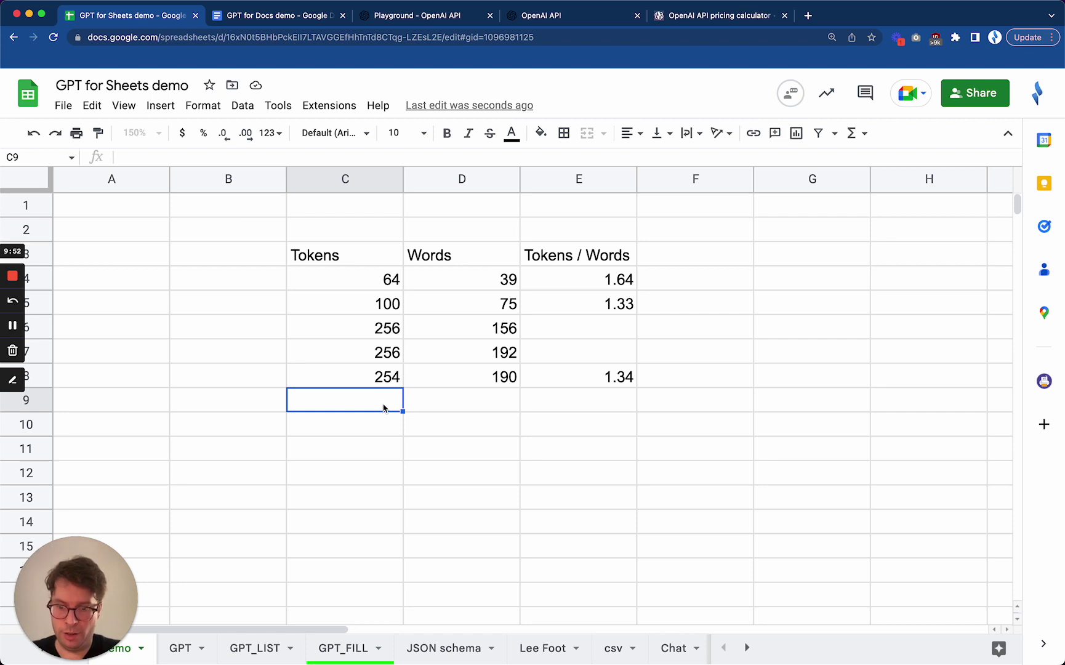
type("388")
key("Tab")
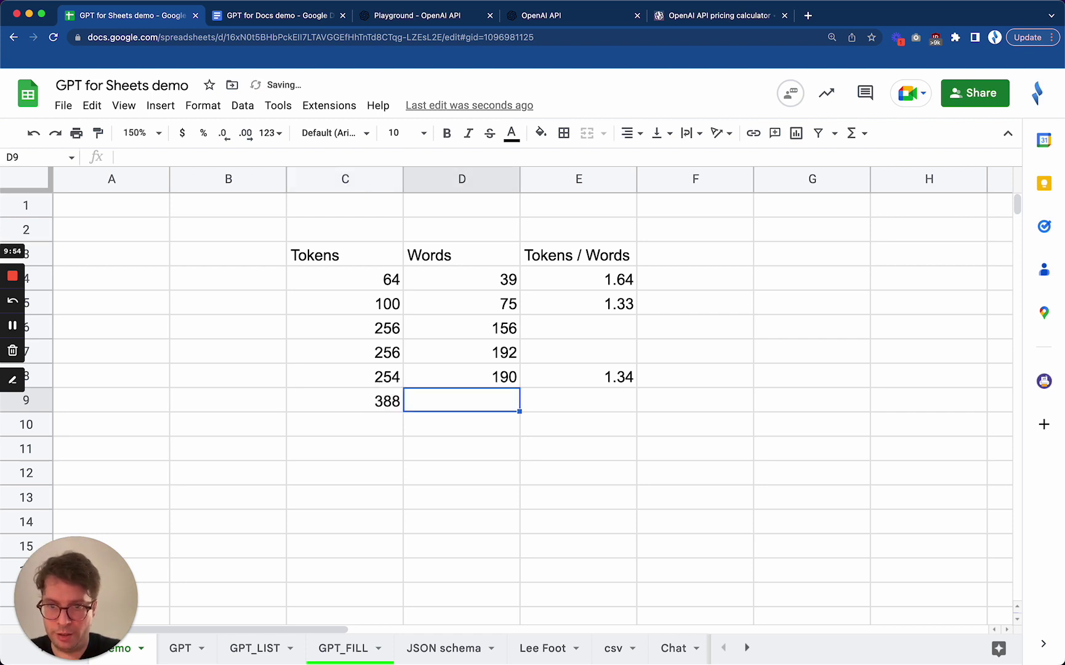
type("316")
key("Tab")
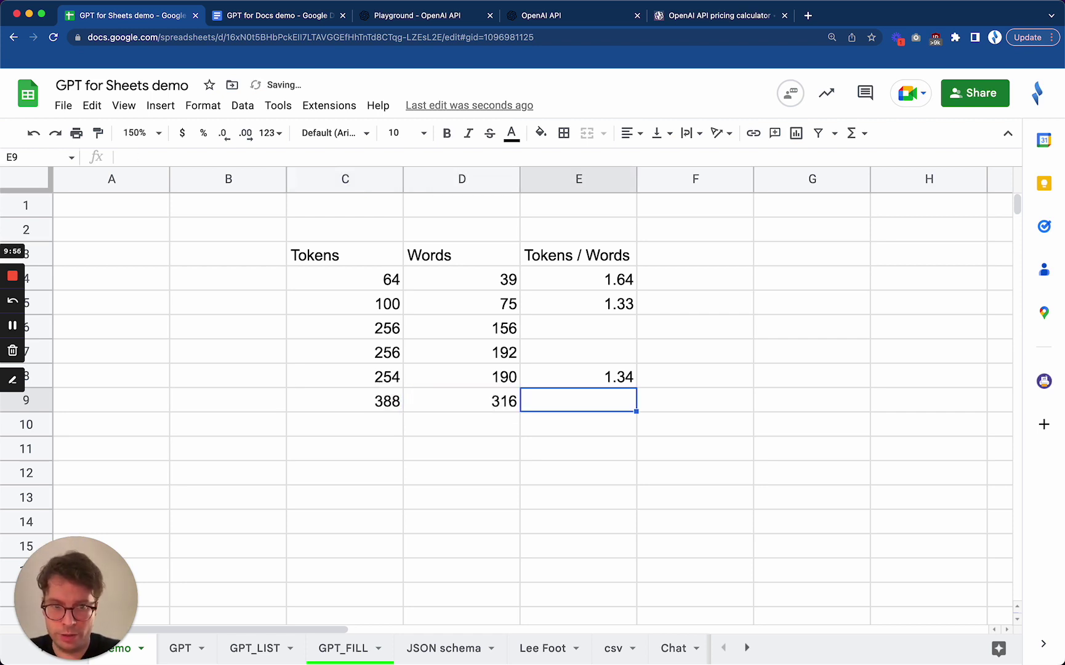
type("=")
key("Tab")
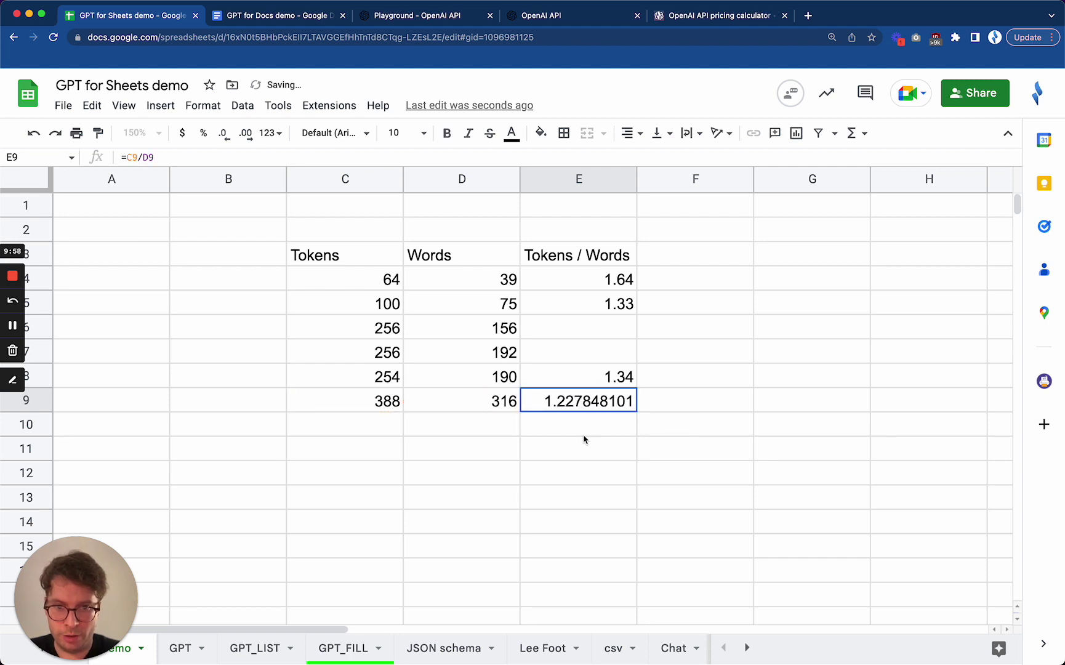
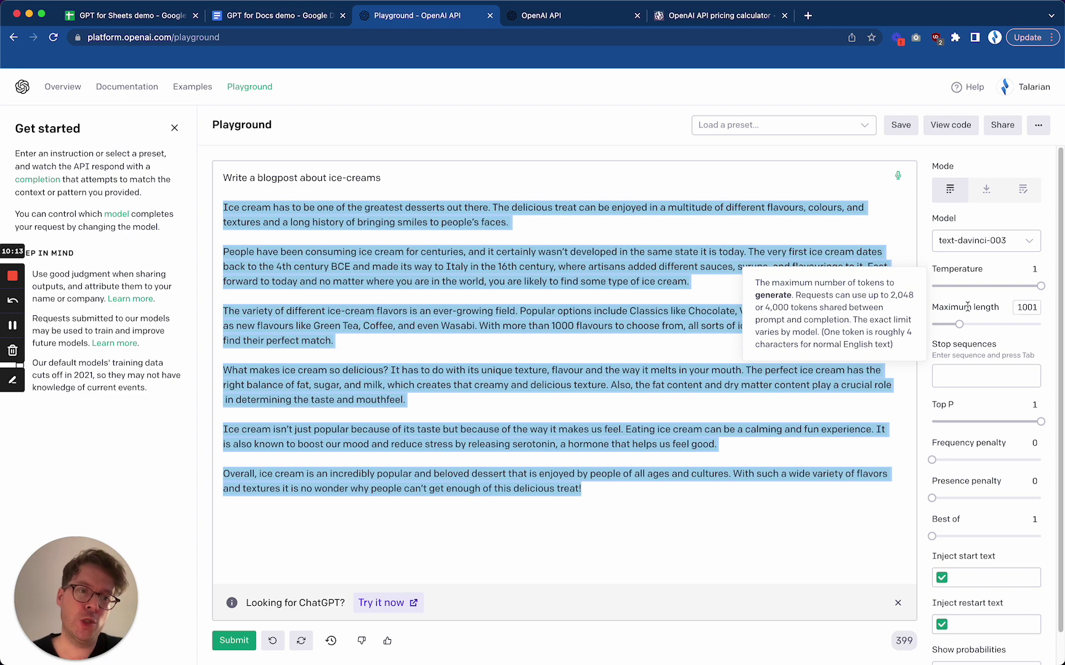
Clear the whole token and word comparison table in C3:E9 of the spreadsheet.
left_click(141, 20)
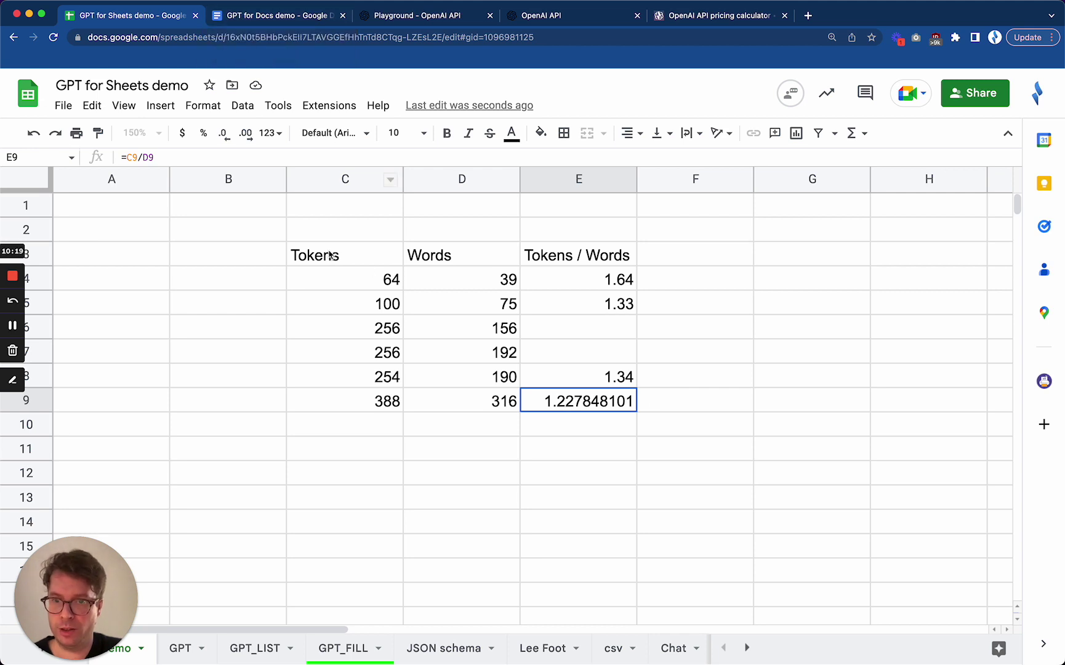
left_click_drag(330, 255, 622, 406)
key("Delete")
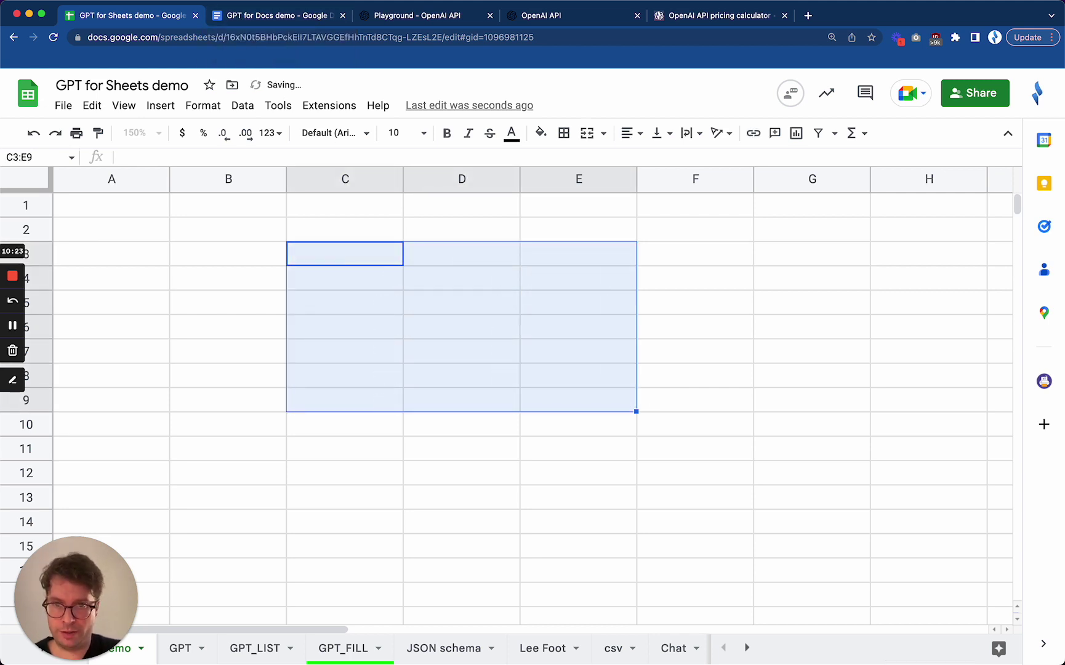
Start a GPT formula in C3 with the prompt "write a series of 10 tweets about ice-cream".
left_click(366, 257)
type("=")
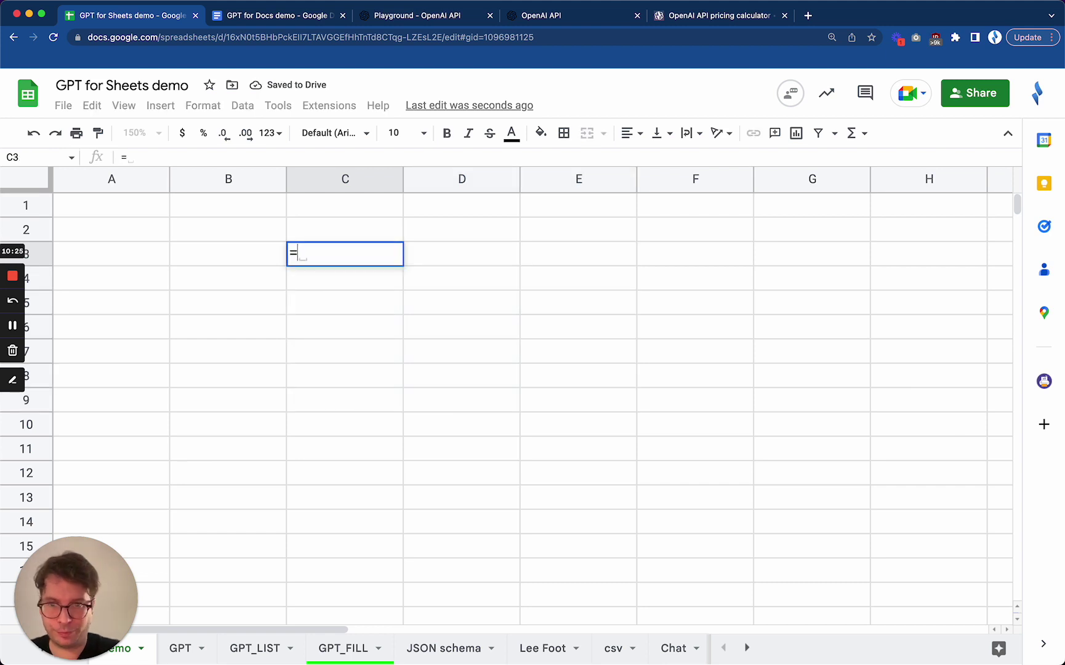
type("gpt")
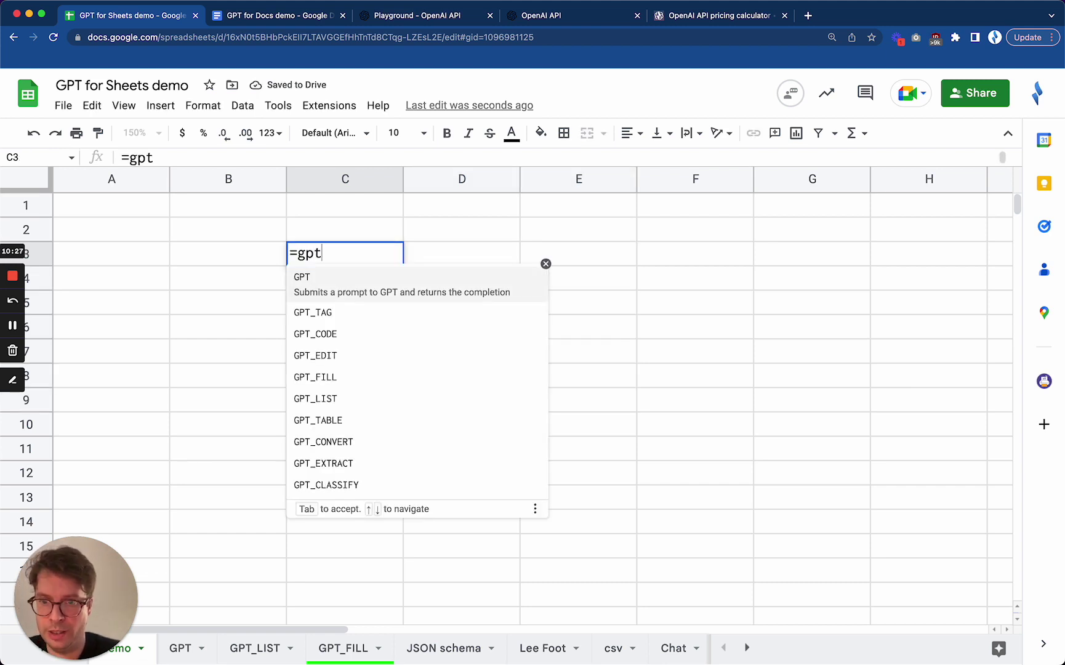
key("Tab")
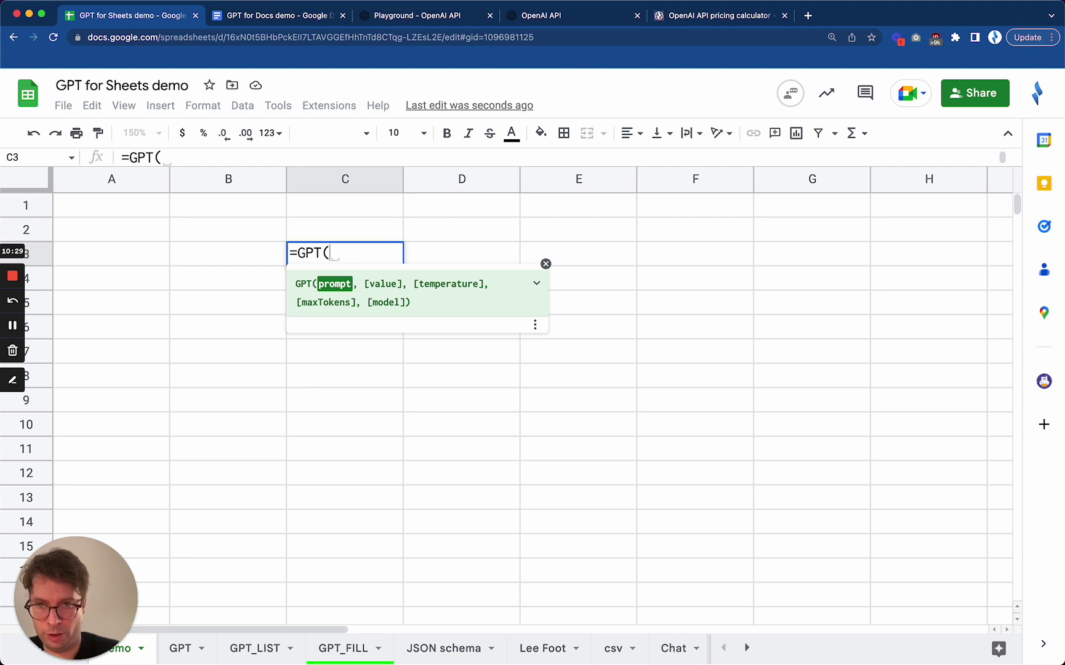
type("\"write")
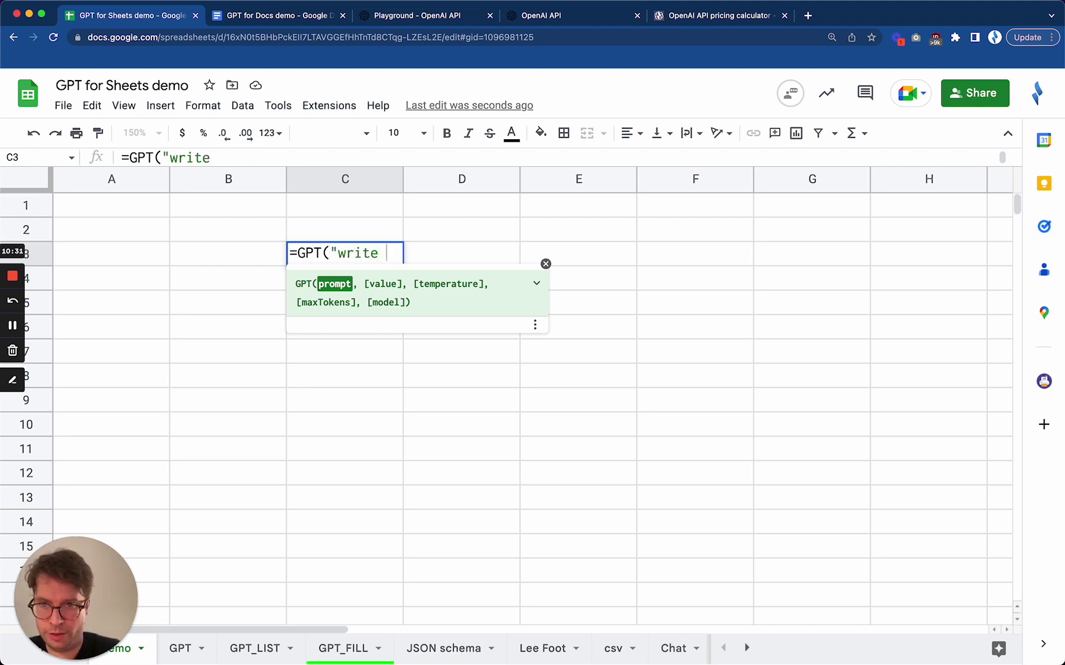
type(" a ")
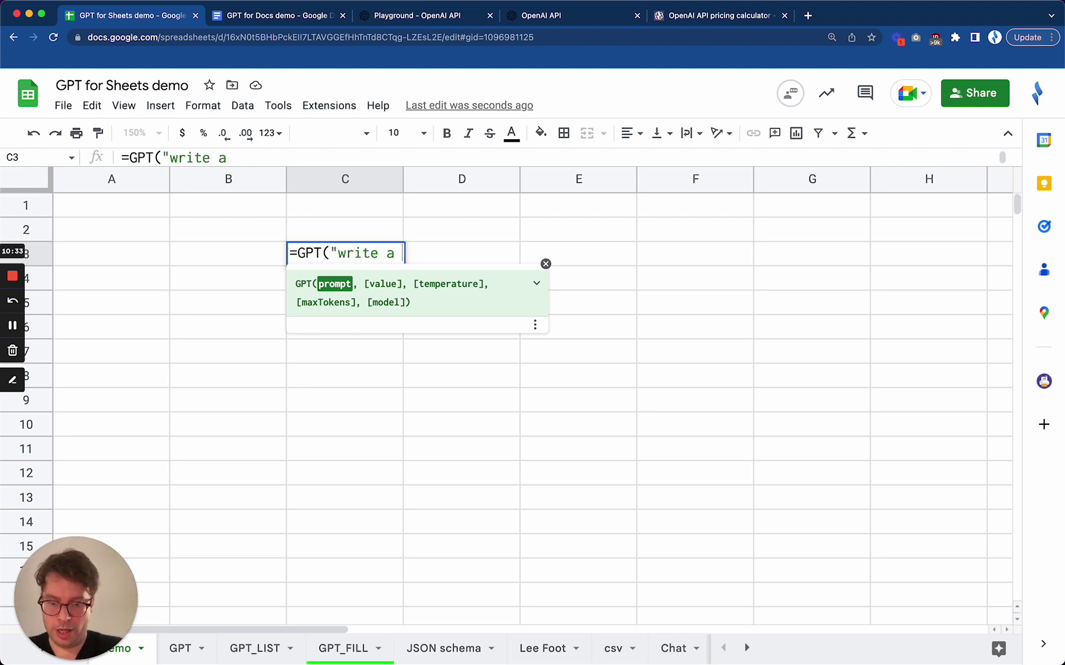
type("series of tweets ")
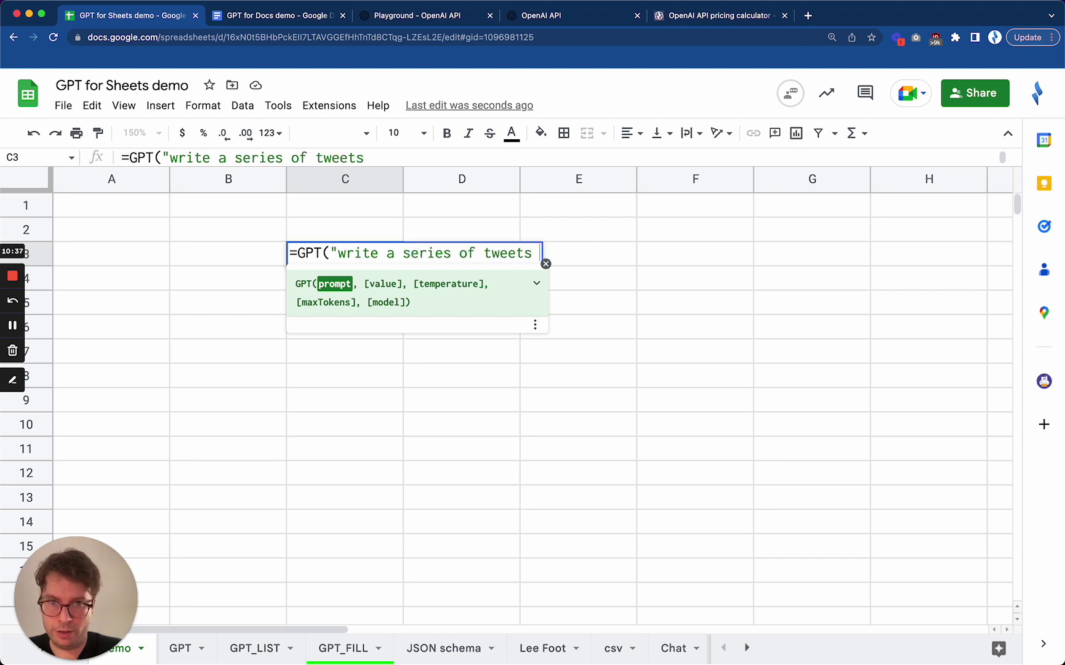
type("about ice-cream")
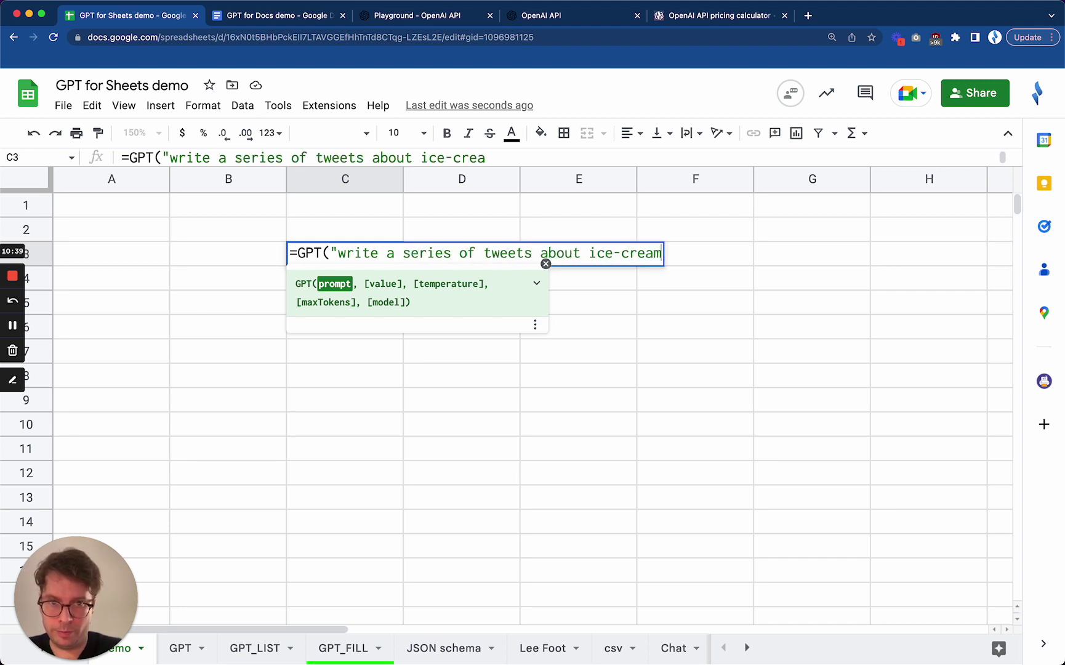
type("\"")
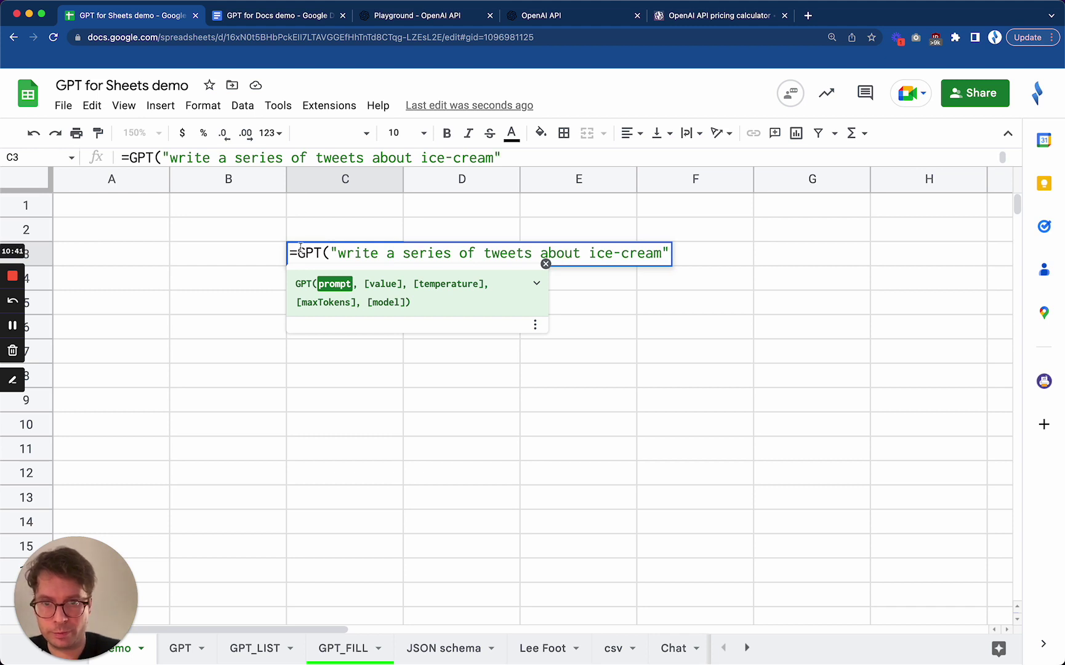
left_click(404, 253)
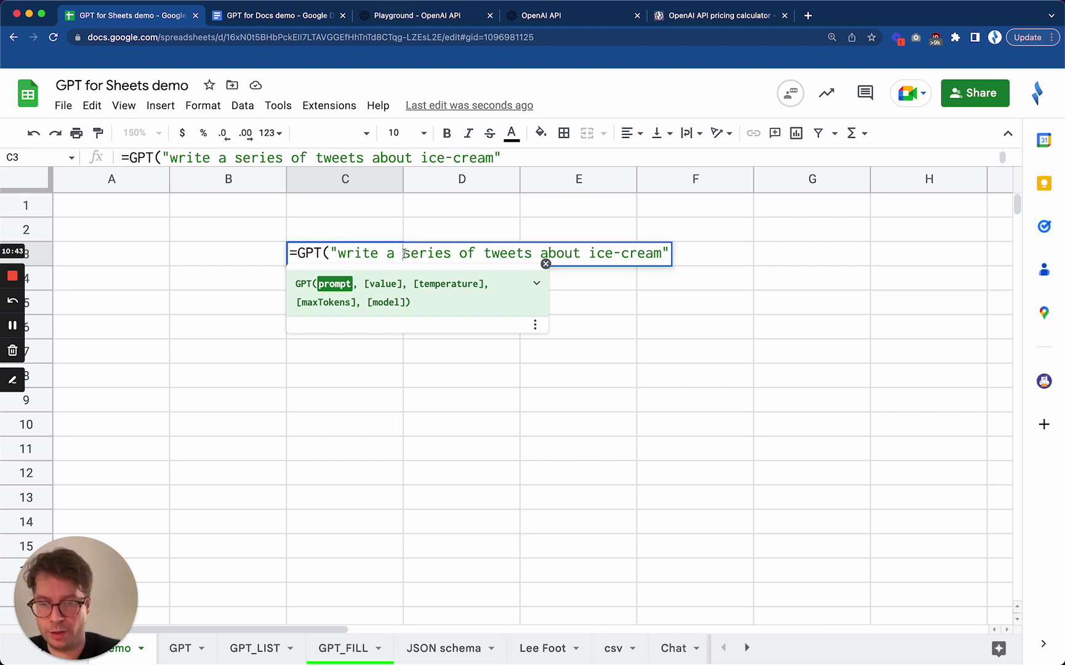
left_click(480, 257)
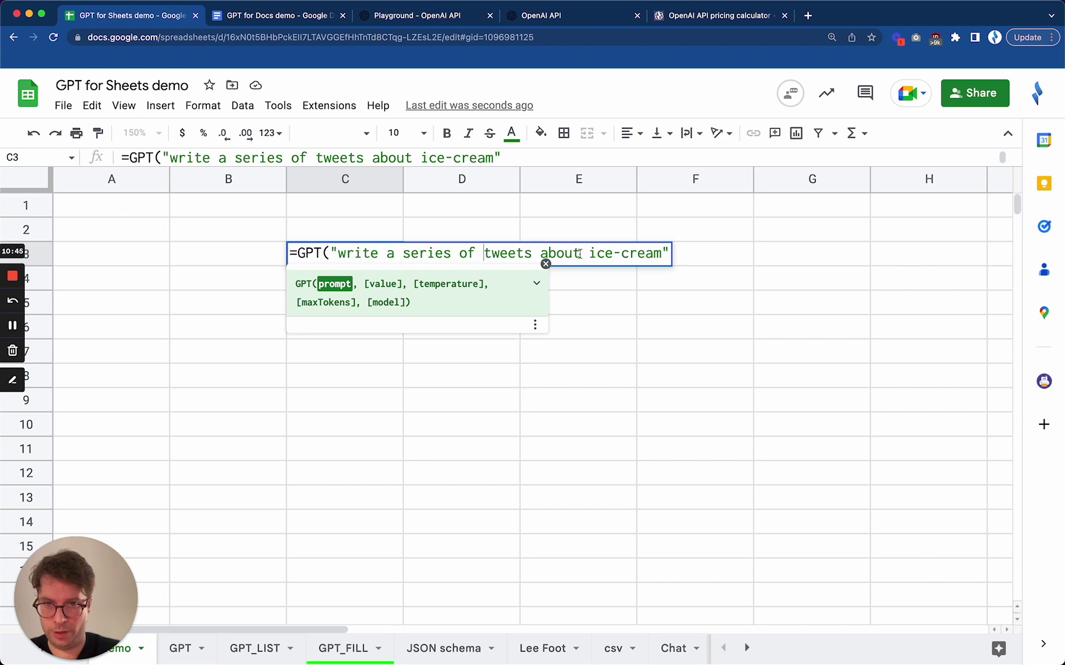
type("10 ")
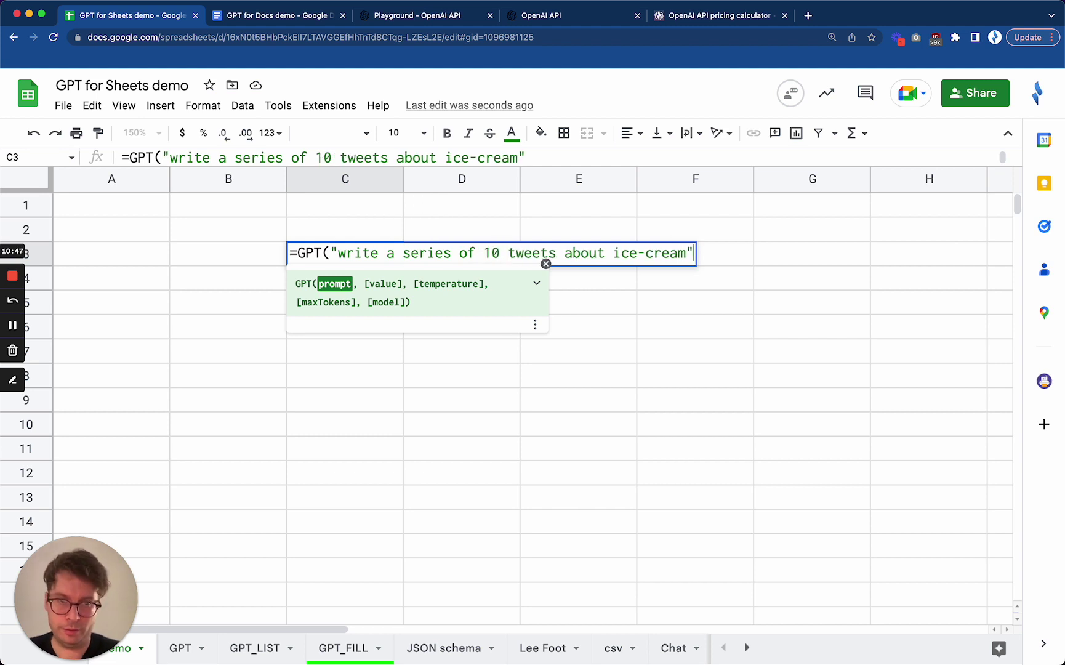
Skip the value and temperature arguments, set maxTokens to 100, and run the GPT formula in C3.
type(",,")
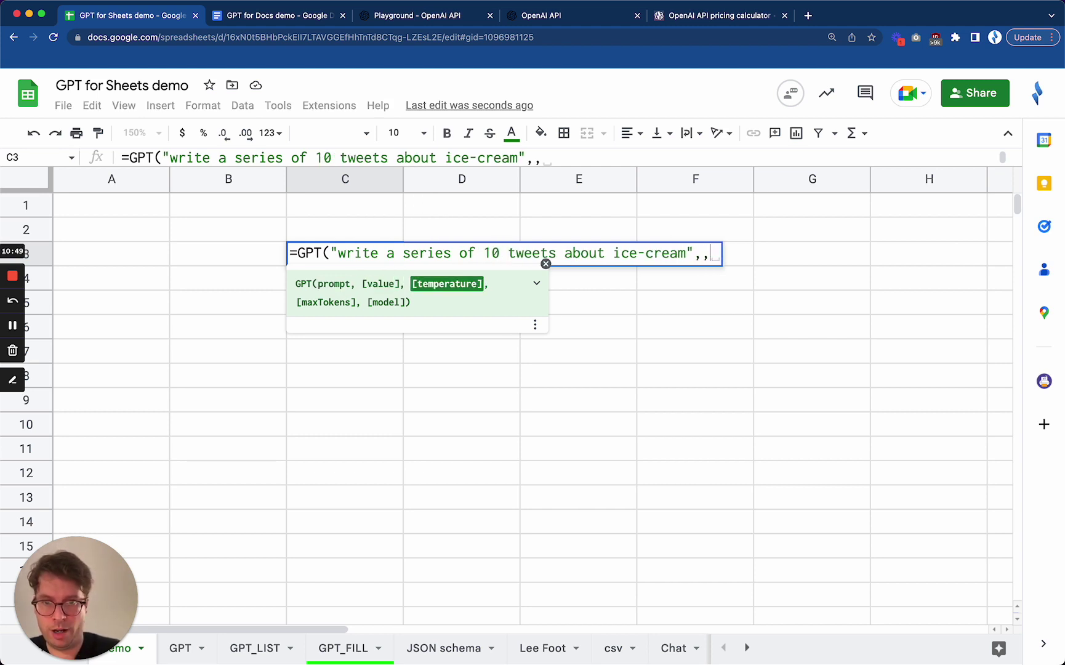
type(",")
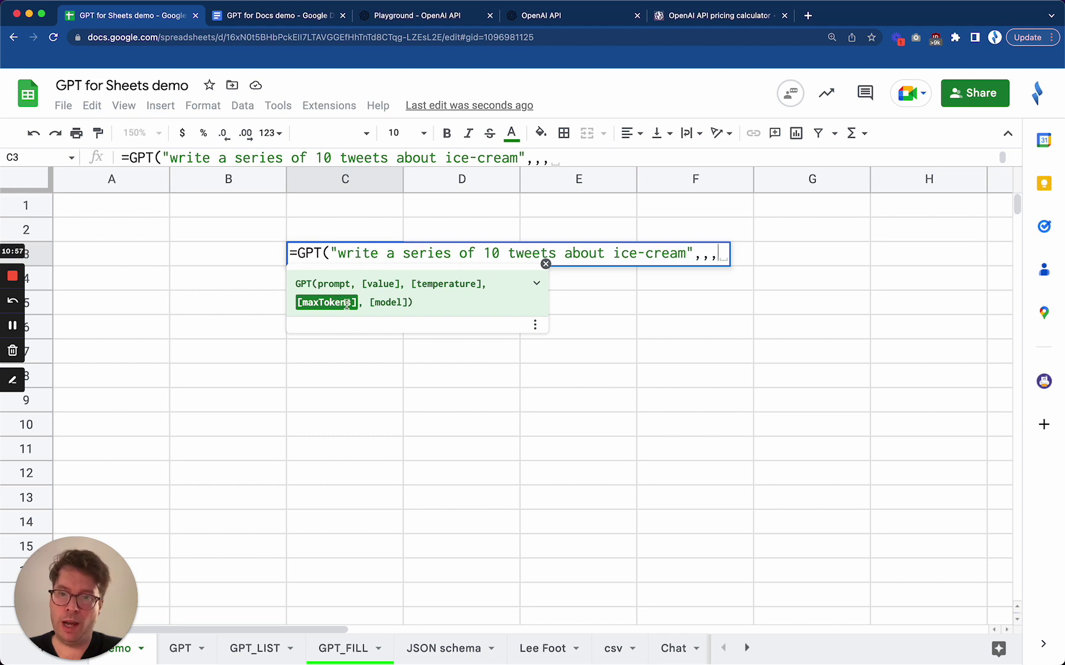
type("100")
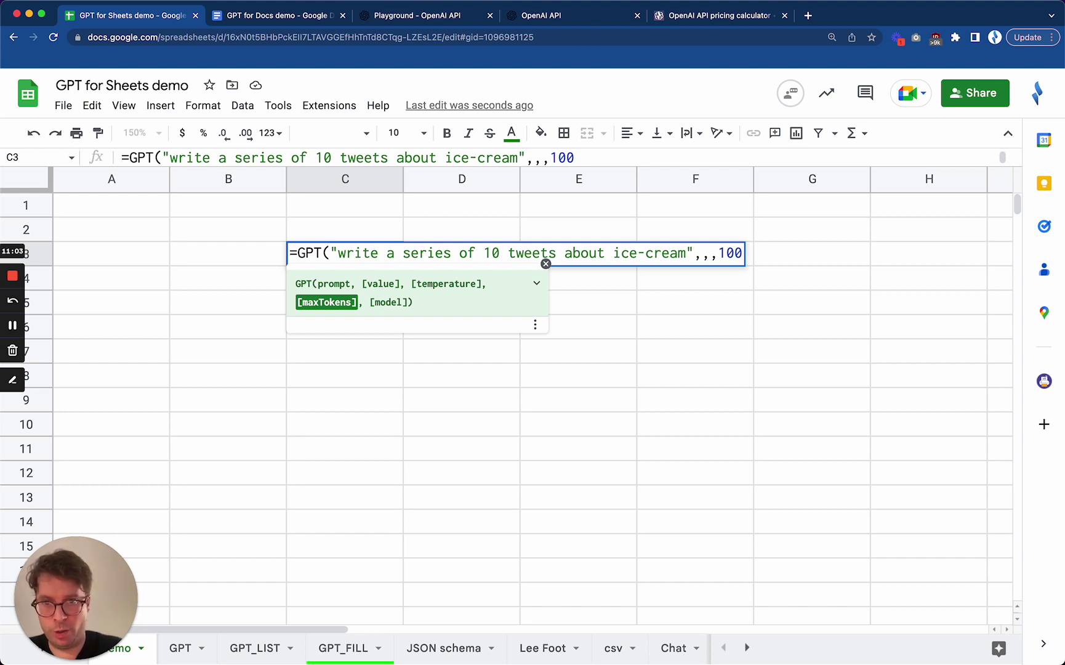
type(")")
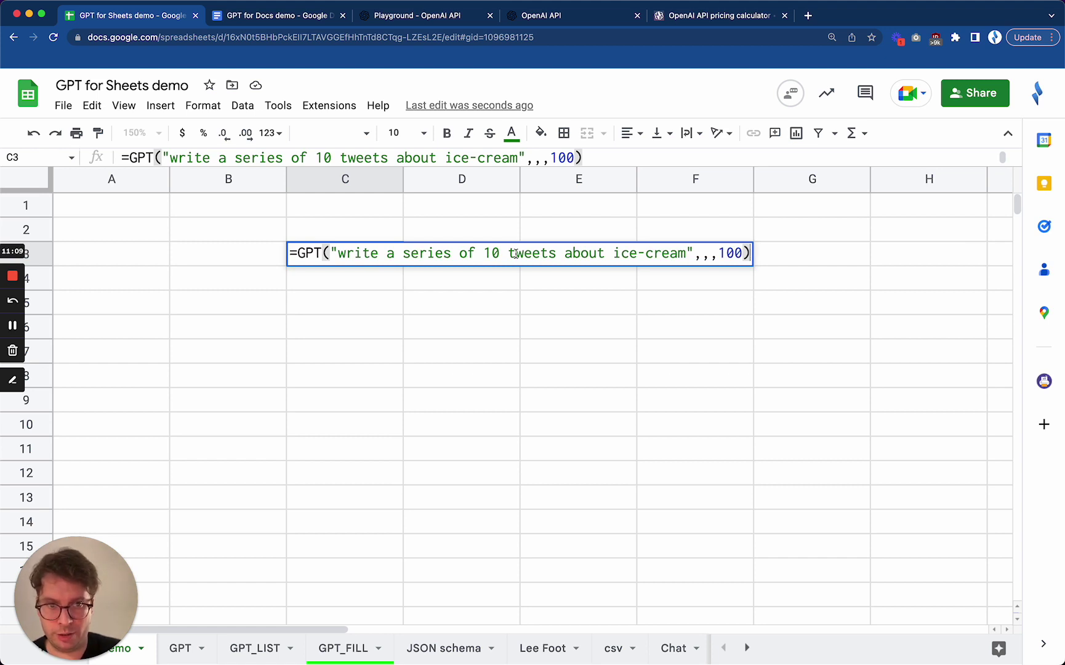
key("Return")
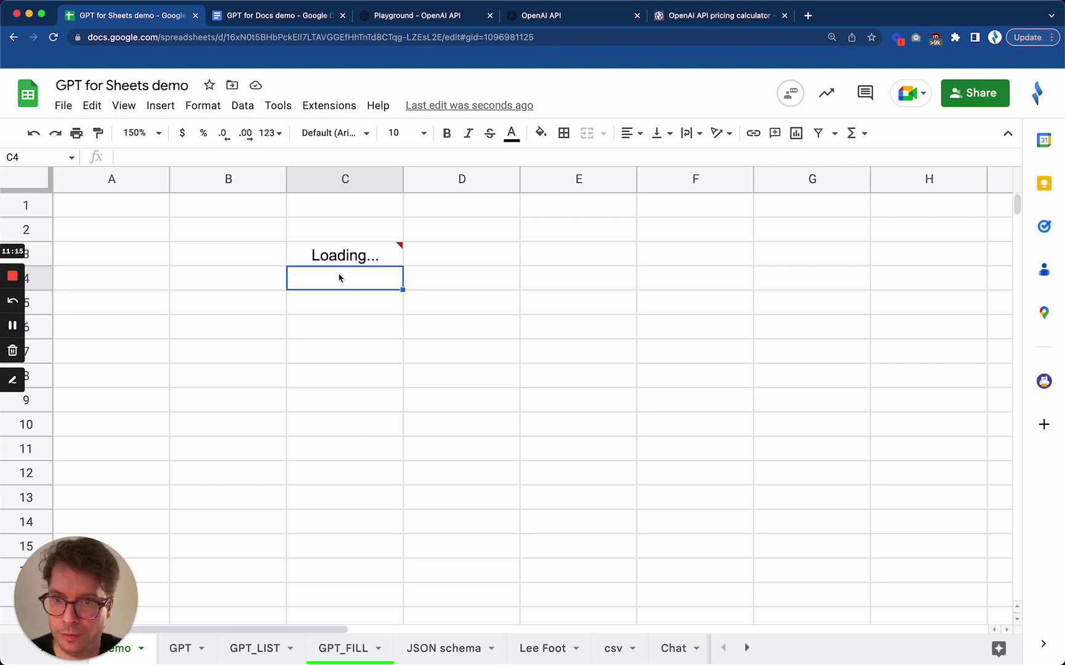
Copy the C3 output over the text in the OpenAI tokenizer, check its token count, and return to the spreadsheet.
left_click(348, 292)
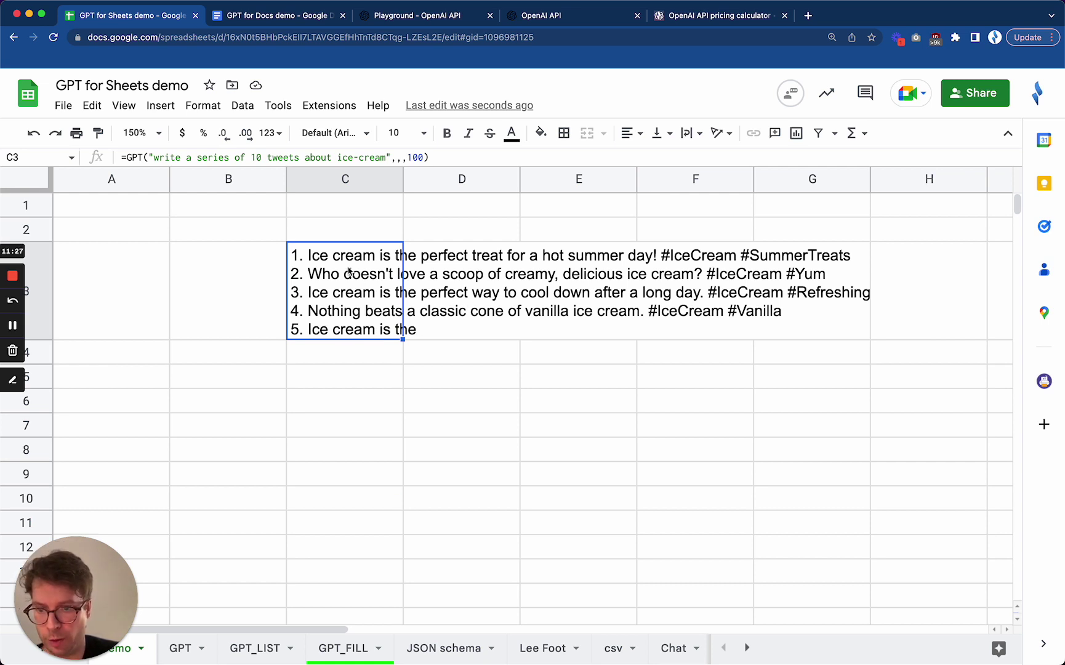
key("cmd+c")
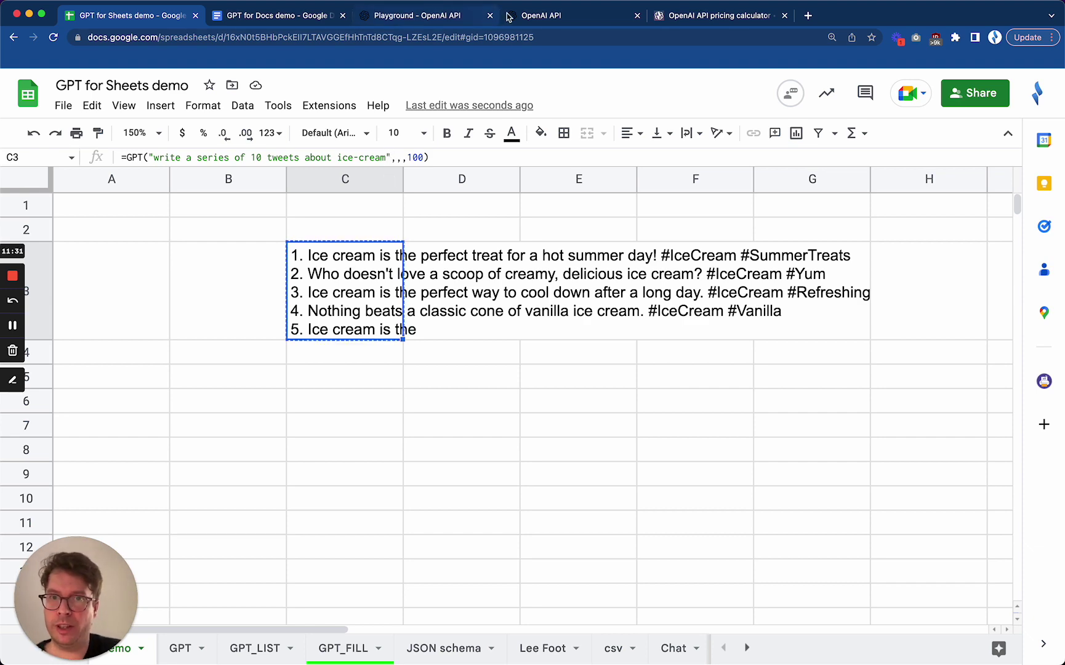
left_click(539, 16)
key("cmd+a")
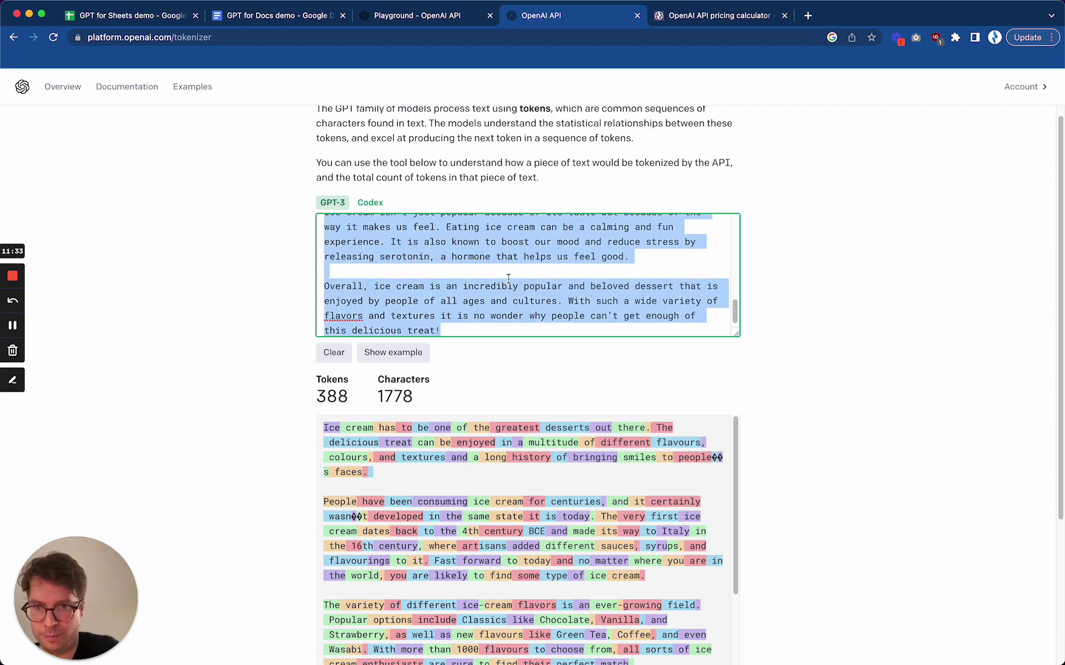
key("BackSpace")
key("cmd+v")
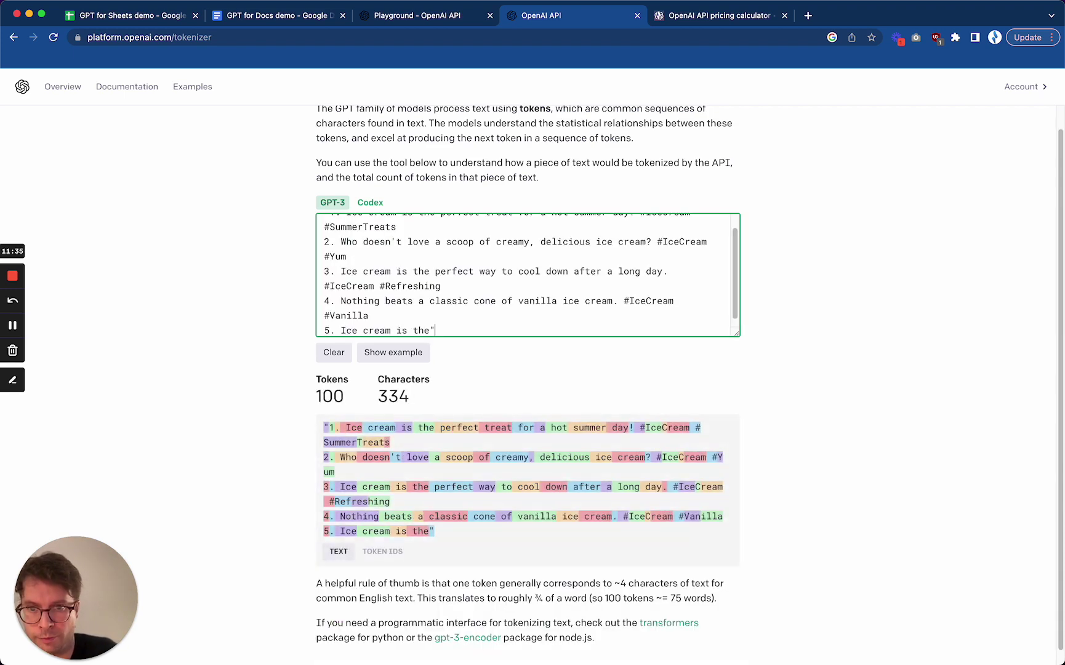
left_click_drag(345, 397, 317, 392)
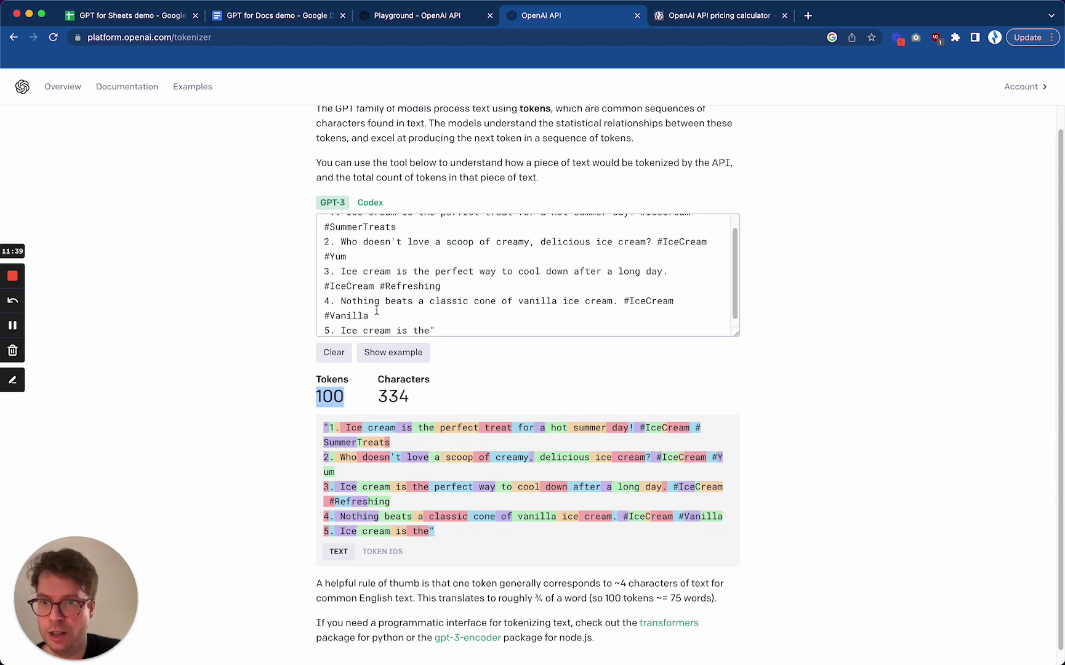
left_click(134, 21)
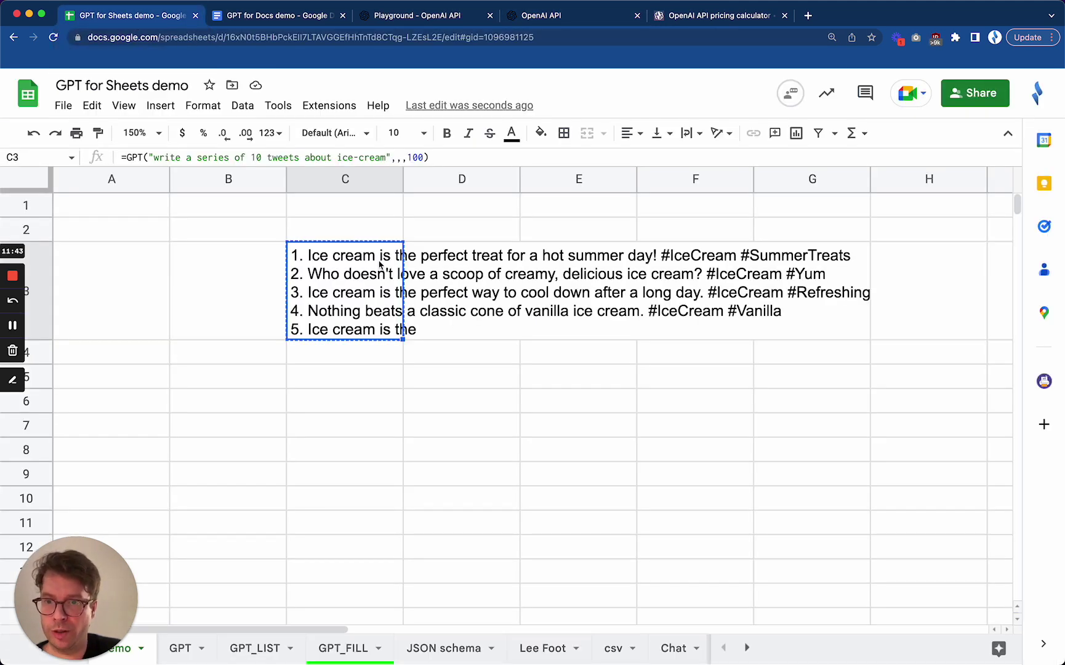
Set the maxTokens argument of the C3 ice-cream tweets formula to 400.
left_click(412, 158)
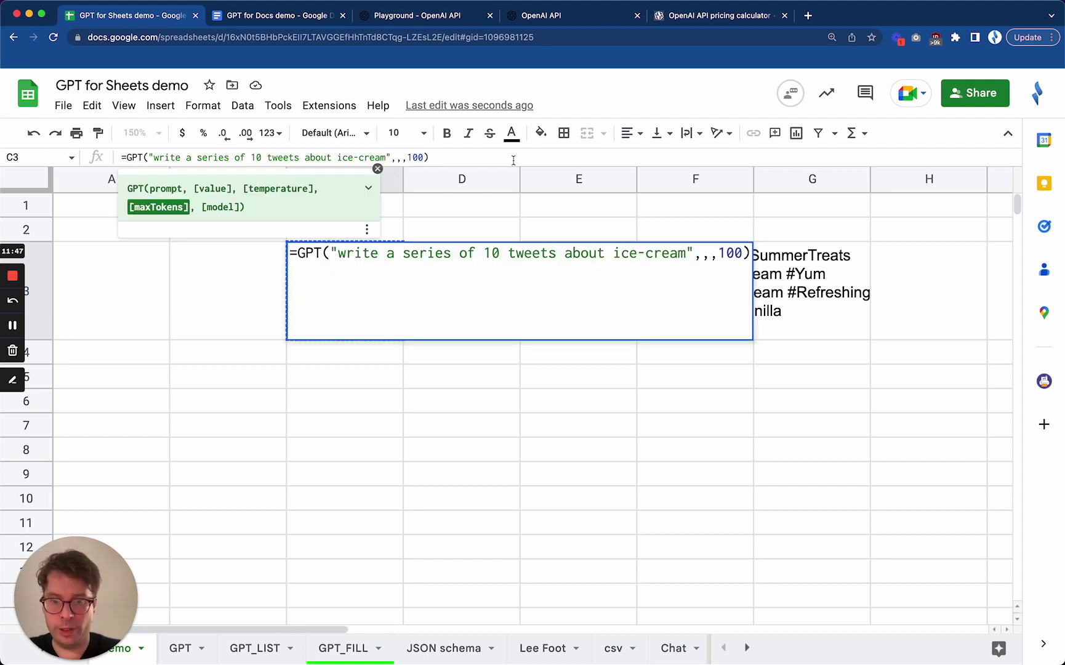
key("BackSpace")
type("4")
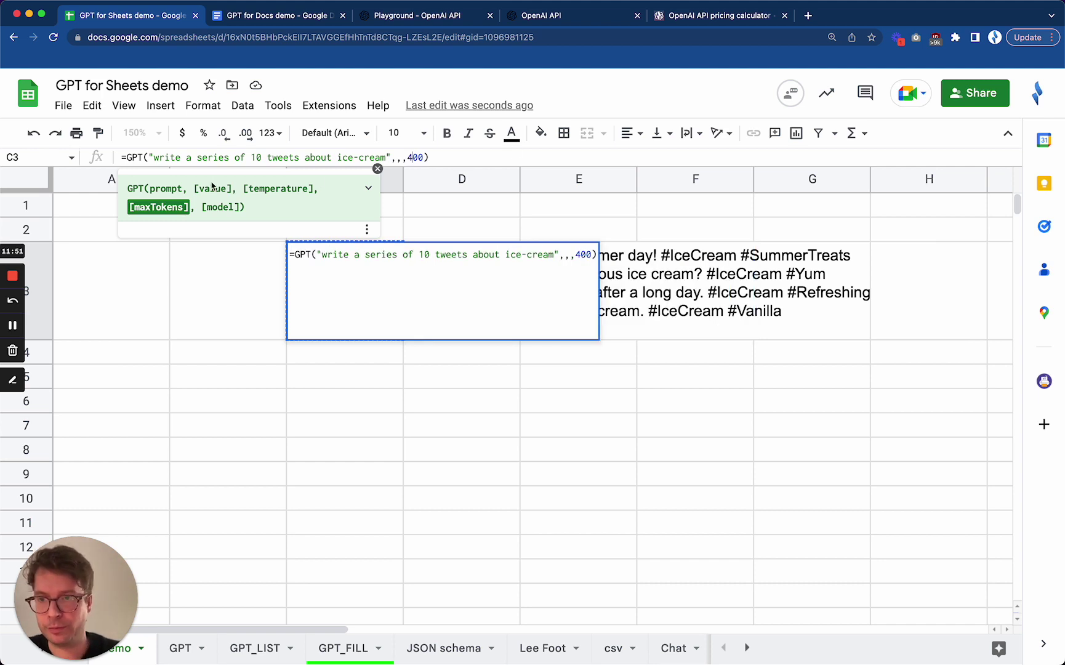
Change the function in C3 from GPT to GPT_LIST and run it to list the tweets in separate cells.
left_click(144, 157)
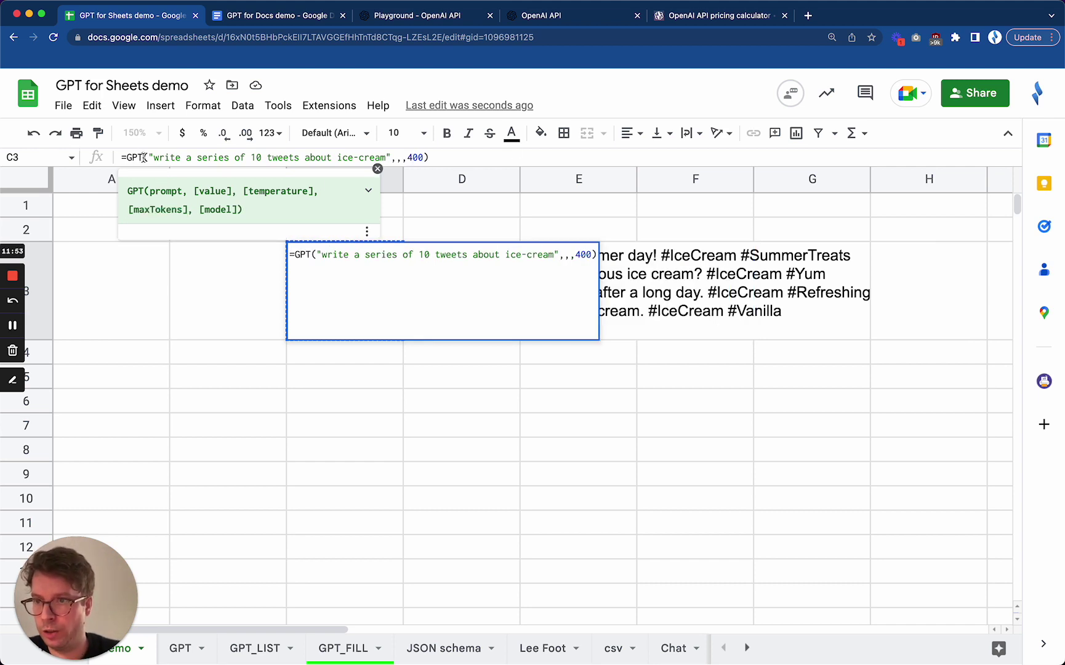
type("_LIST")
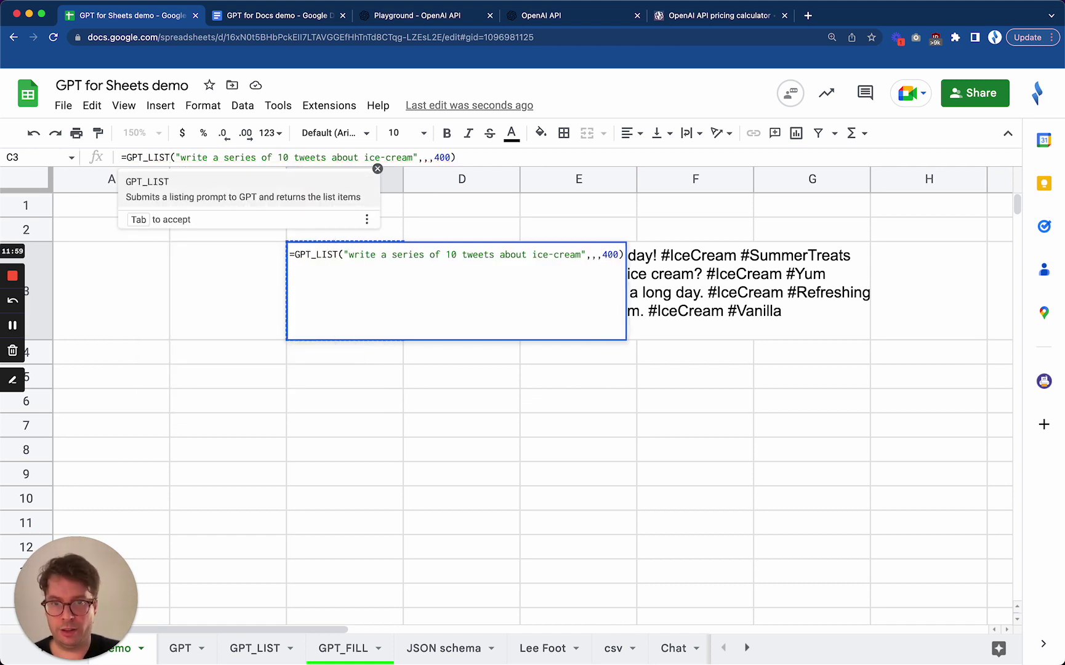
key("Right")
key("Return")
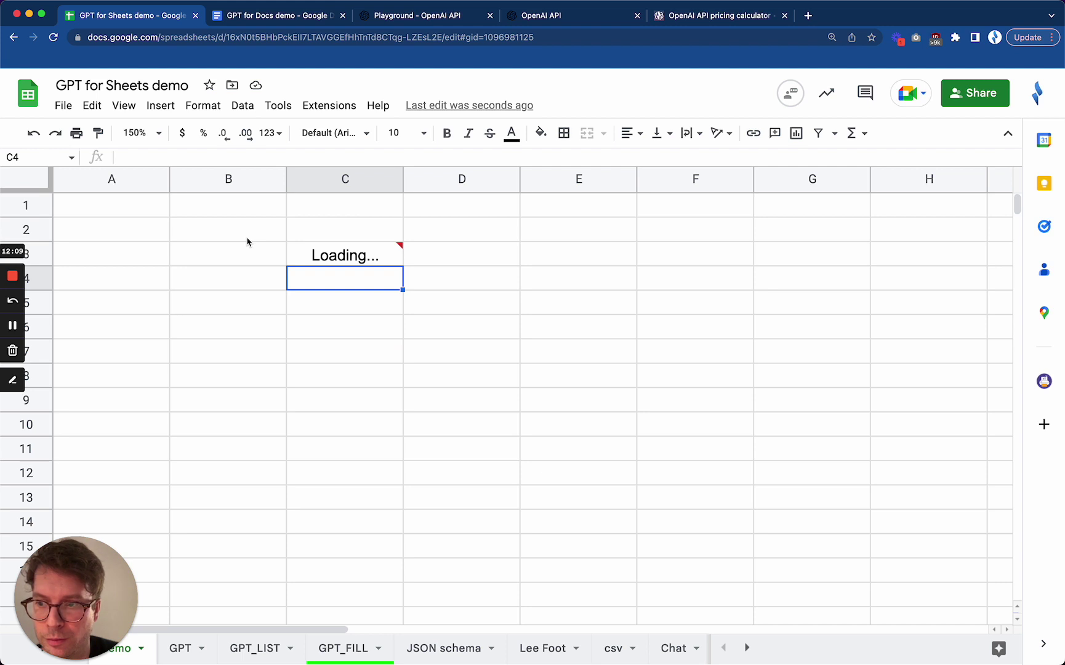
mouse_move(333, 261)
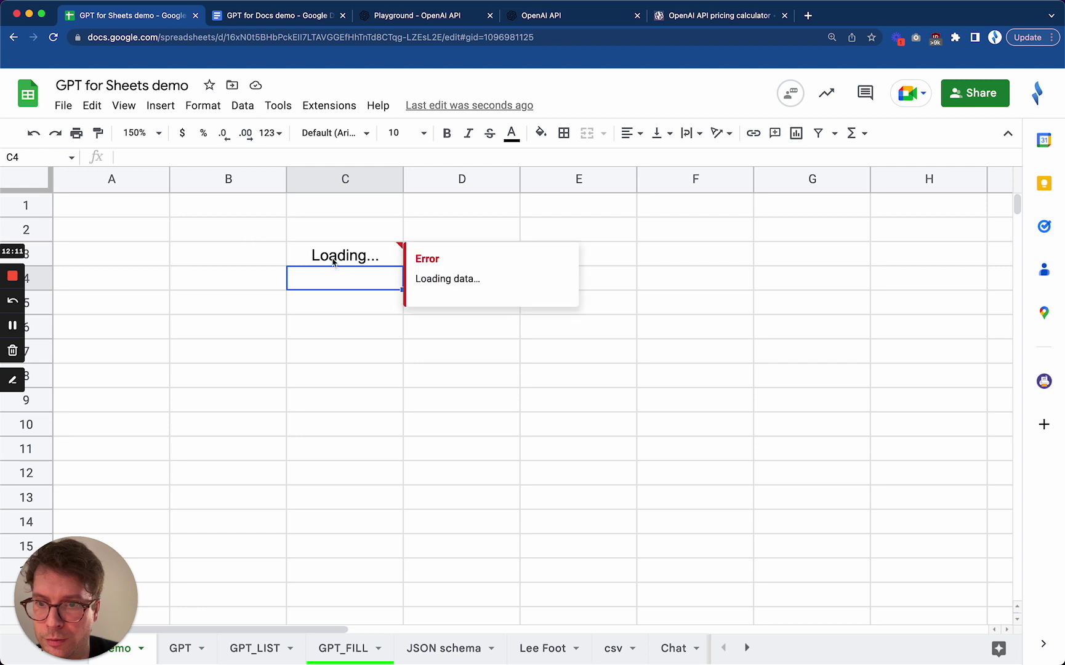
left_click(380, 506)
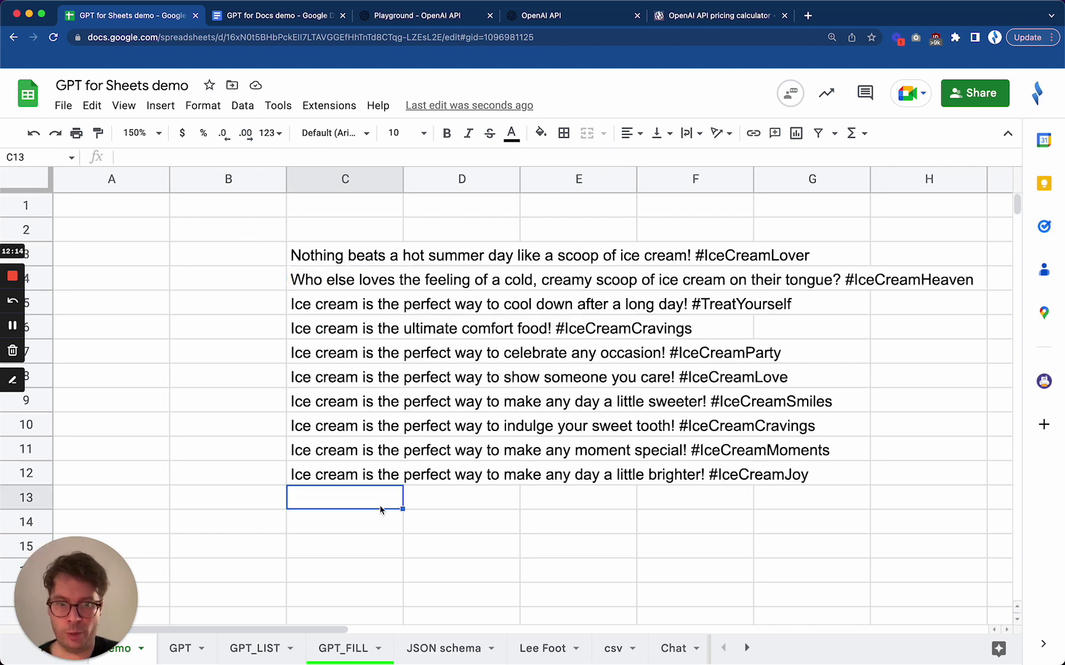
Examine the GPT_LIST formula in C3 and go through the individual tweets in the cells beneath it.
left_click(360, 261)
double_click(360, 261)
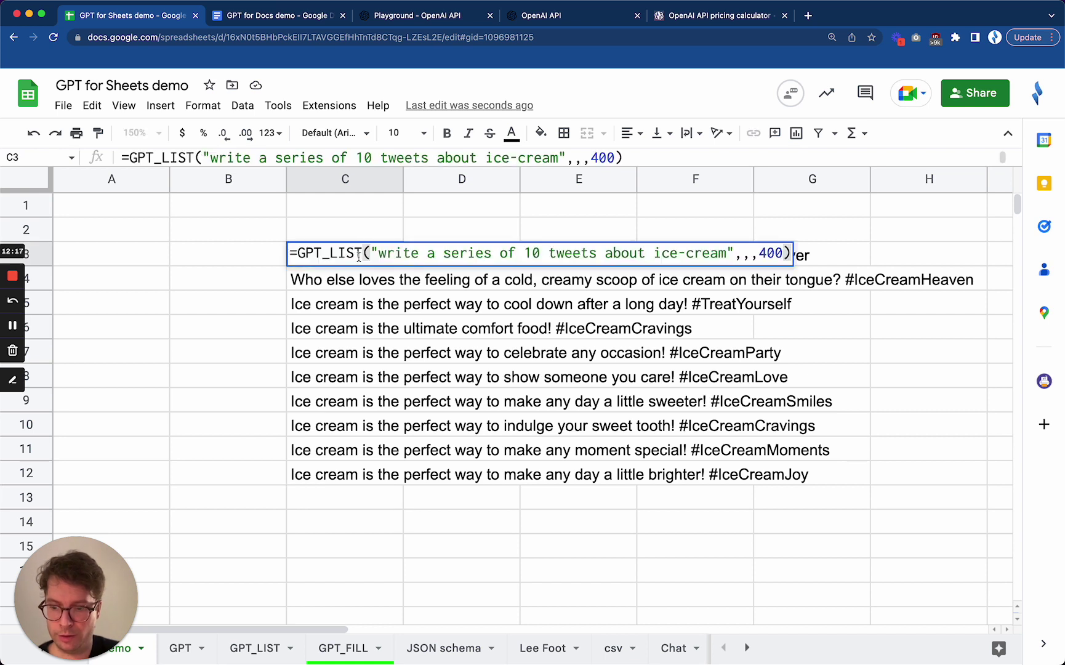
key("Escape")
key("Down")
key("Down")
key("Down")
key("Down")
key("Down")
key("Down")
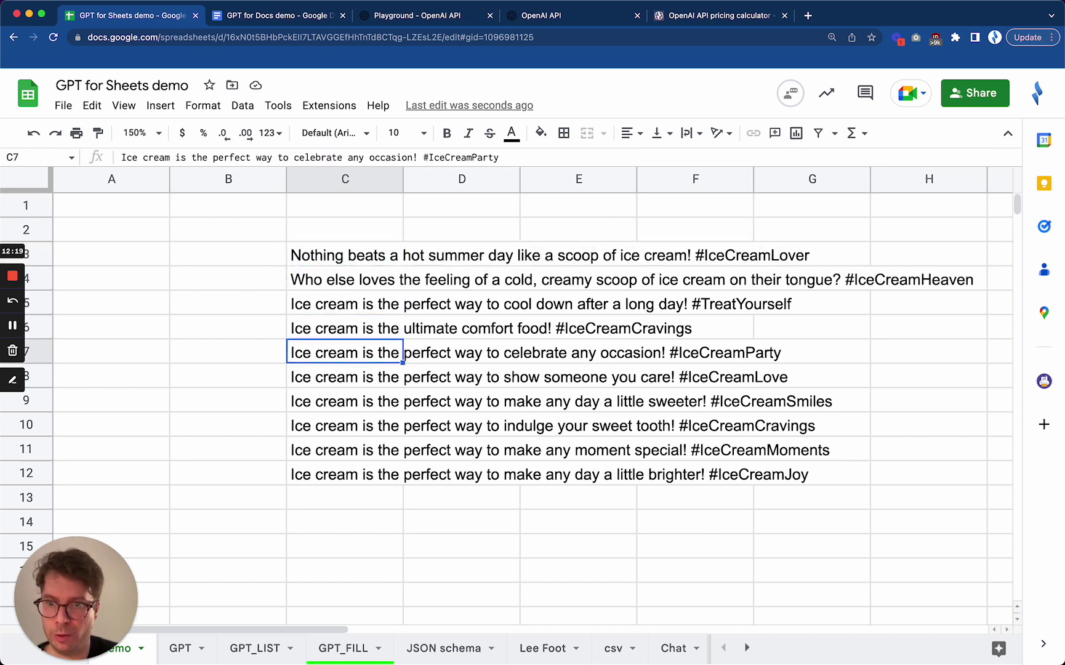
key("Down")
key("Down")
key("Down")
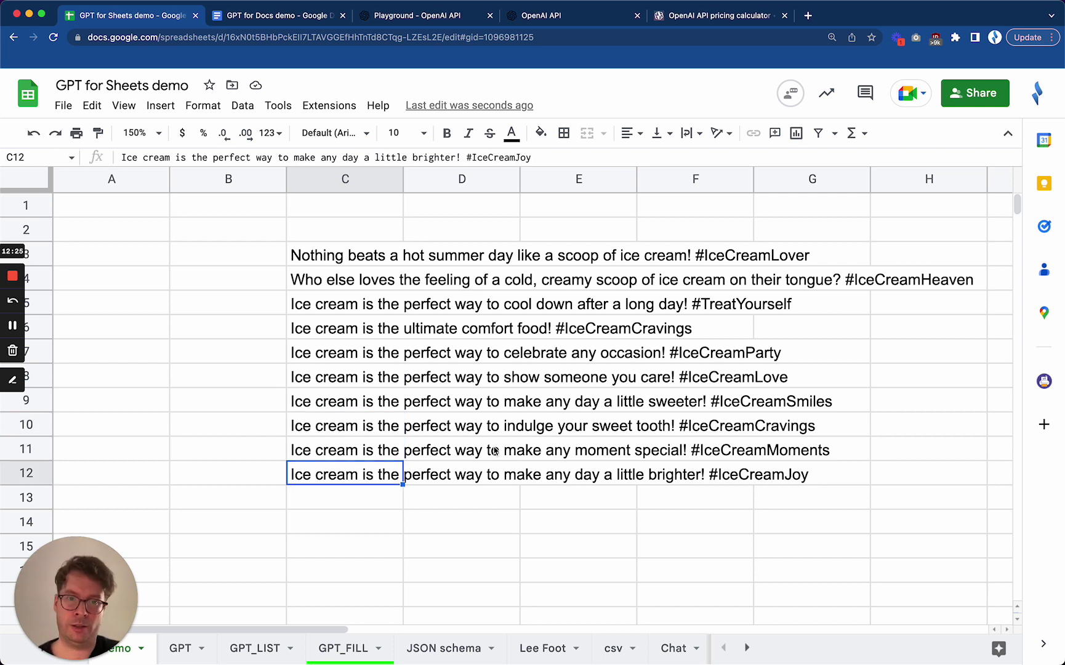
left_click(376, 262)
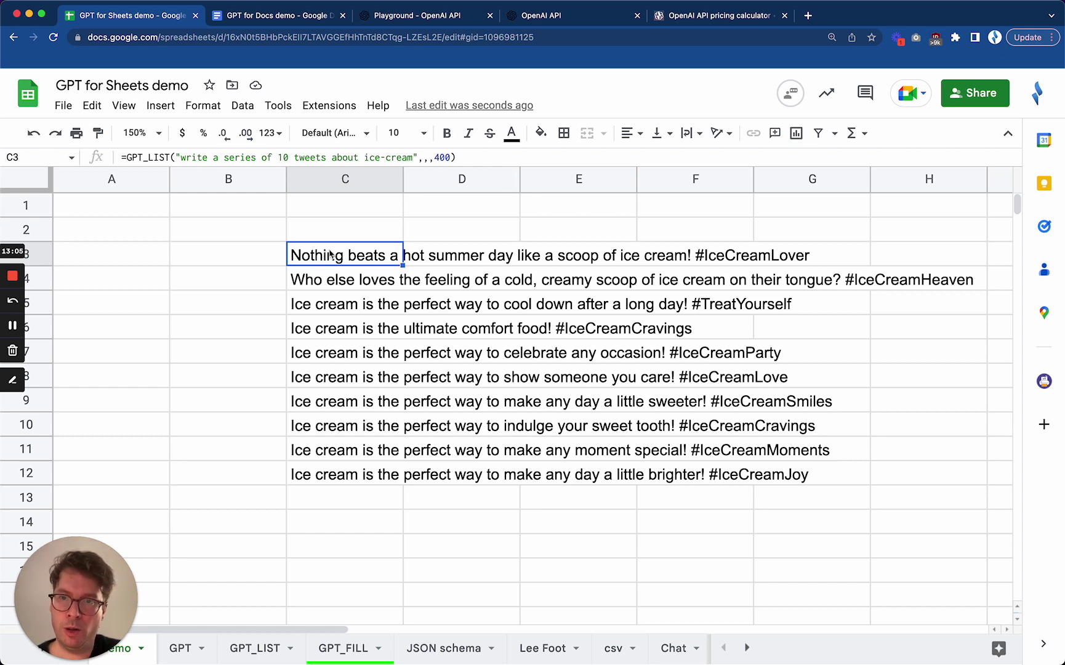
Switch to the GPT for Docs demo document, dismiss the word count, and replace all text with "Write a blogpost about ice-cream".
left_click(286, 13)
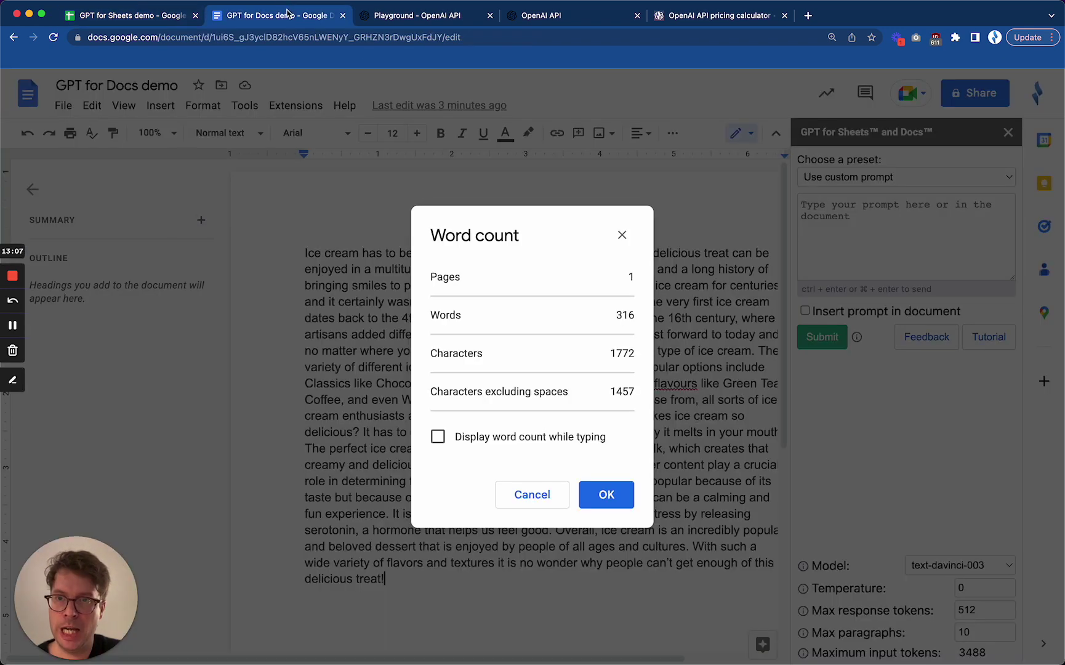
left_click(605, 496)
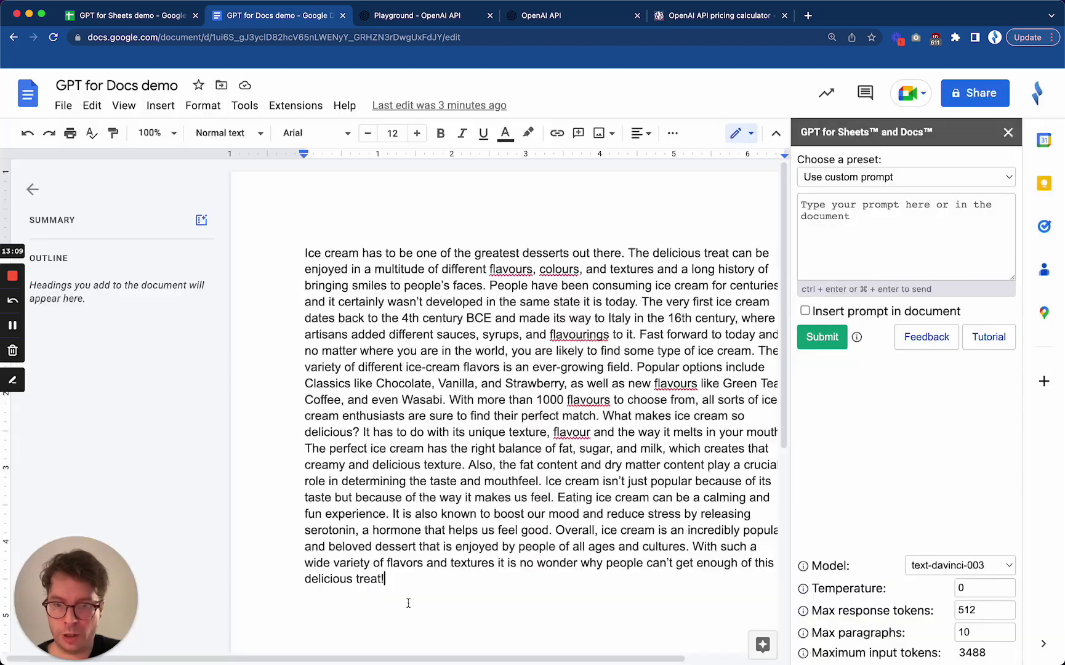
left_click_drag(394, 584, 271, 257)
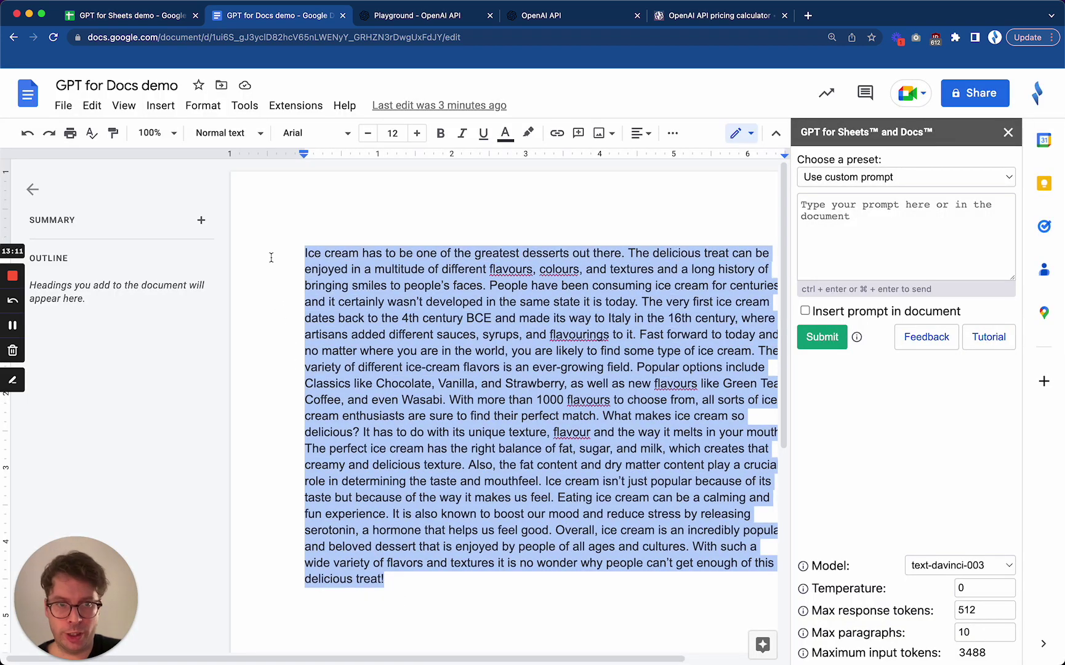
key("BackSpace")
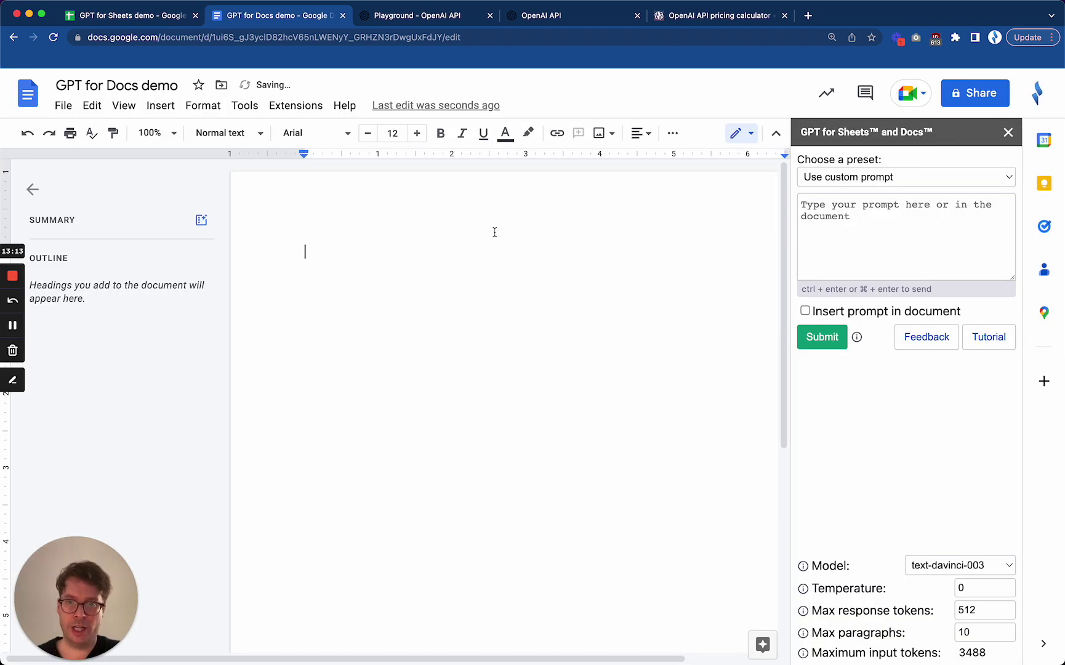
type("Write a blogpost about ice-cream")
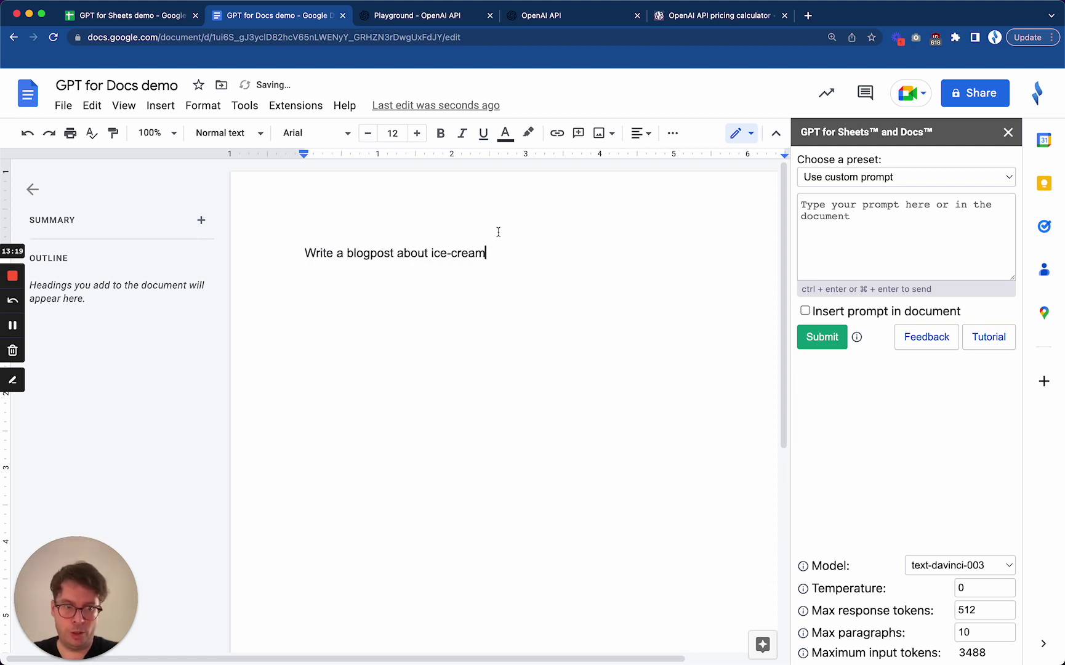
Set max response tokens to 1000 and temperature to 0.5, and submit the document prompt to GPT.
left_click(992, 609)
key("BackSpace")
key("BackSpace")
key("BackSpace")
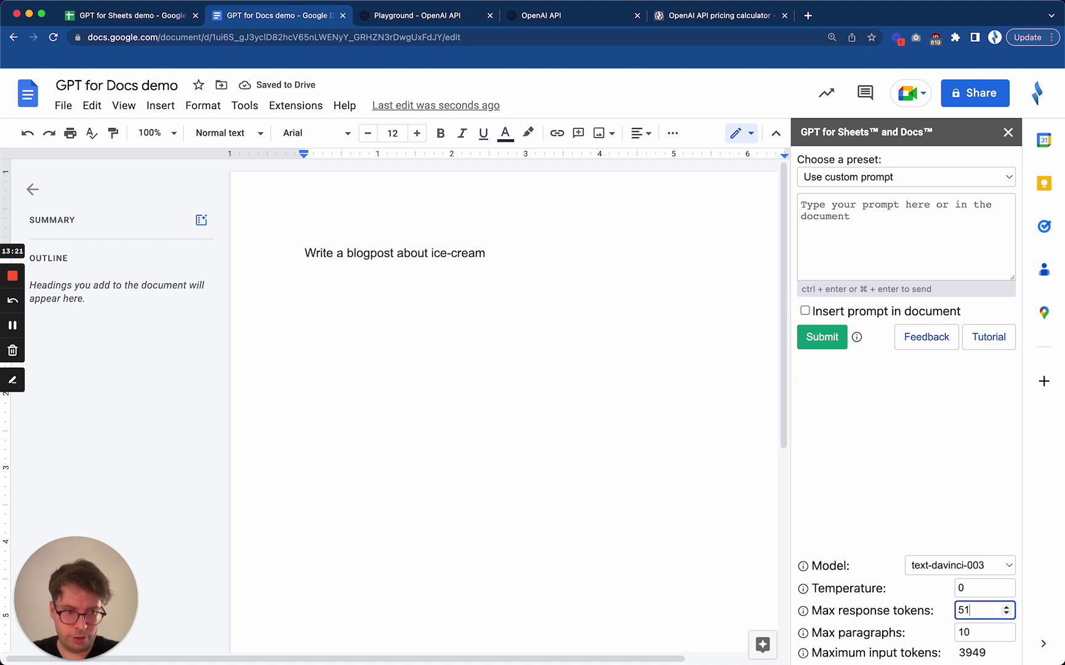
type("1000")
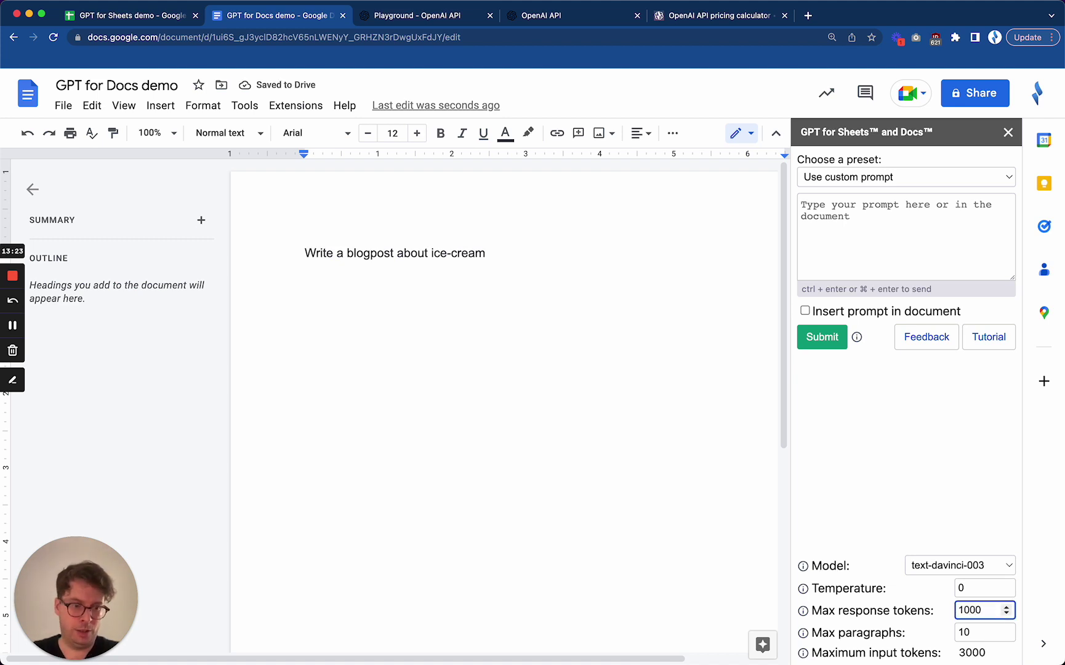
left_click(977, 586)
type(".5")
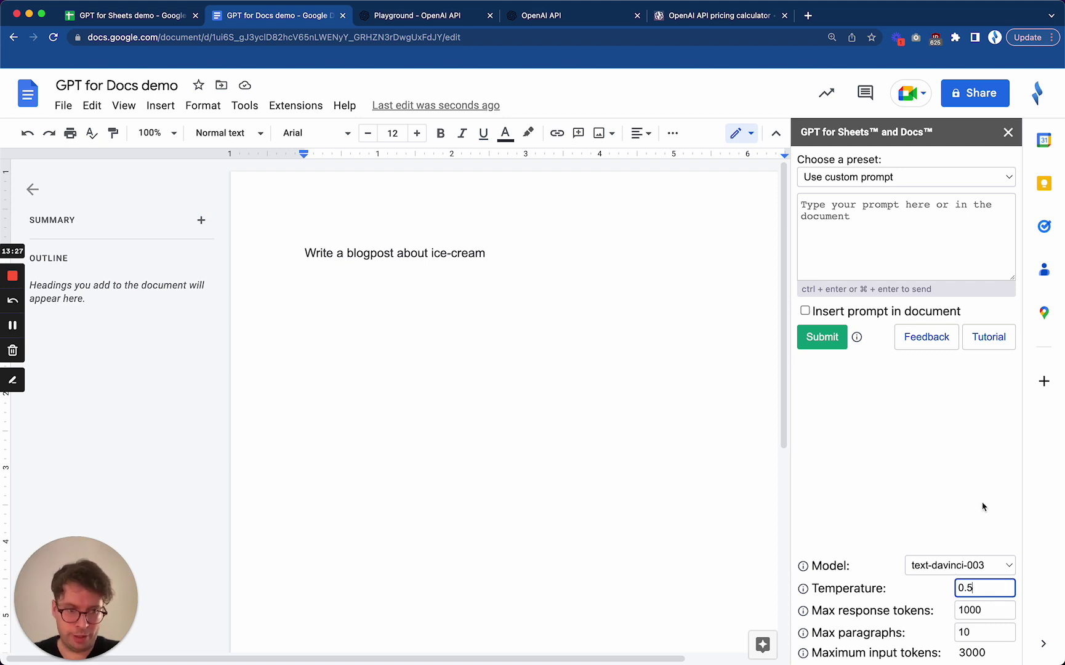
left_click(825, 342)
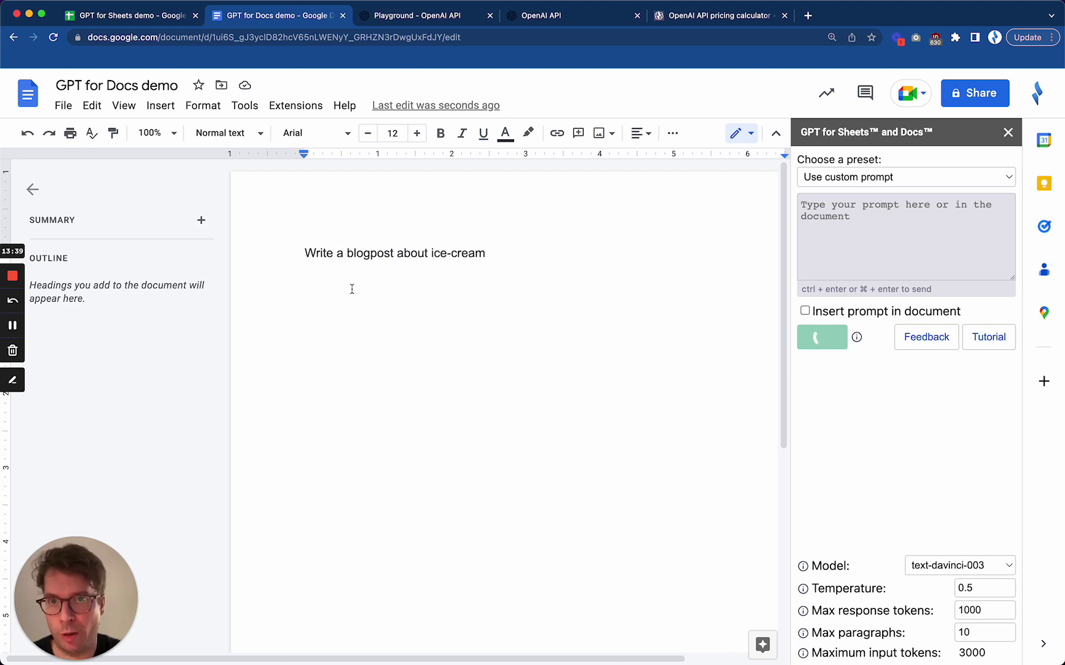
Check the Playground's blogpost and maximum length setting, and read through the blogpost generated in the document.
left_click(411, 15)
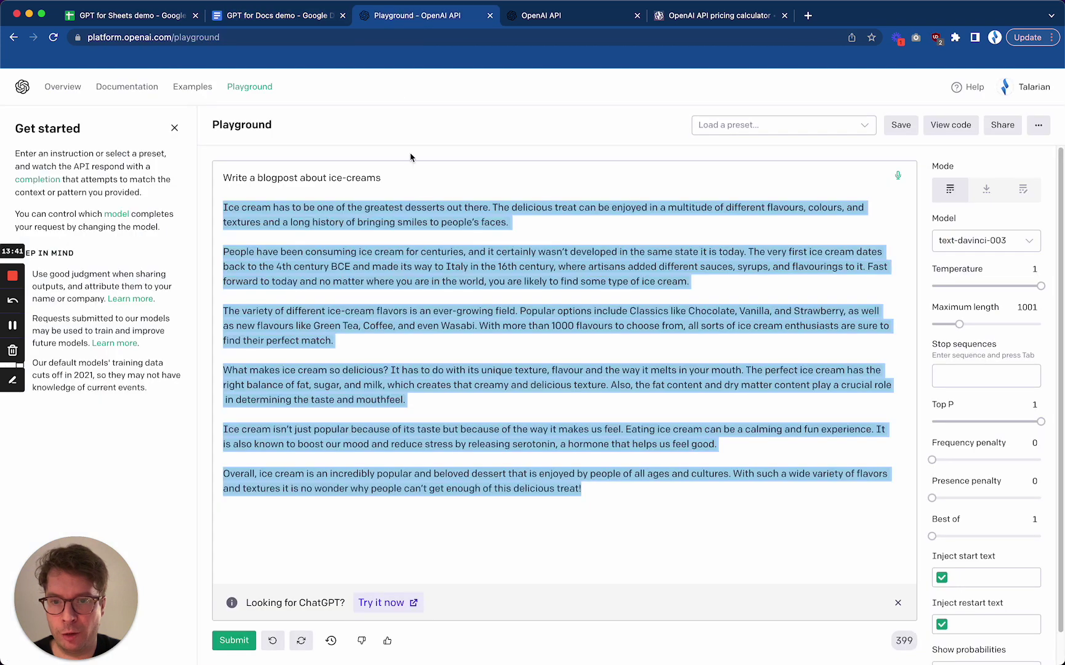
left_click(292, 16)
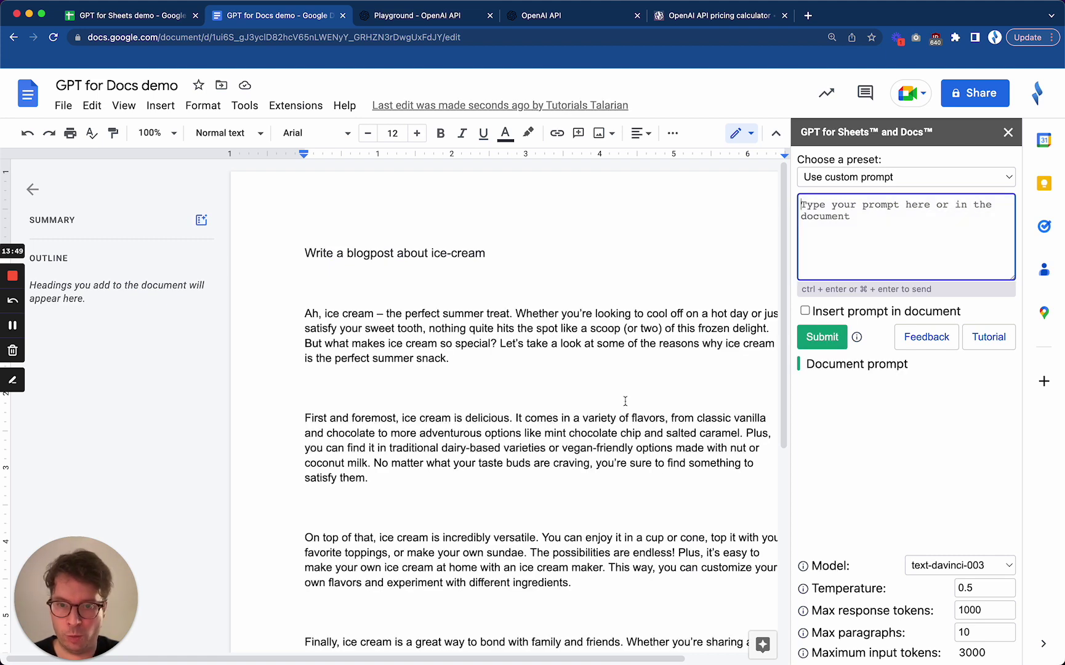
scroll(624, 401, "down", 3)
scroll(623, 400, "up", 2)
scroll(623, 400, "down", 2)
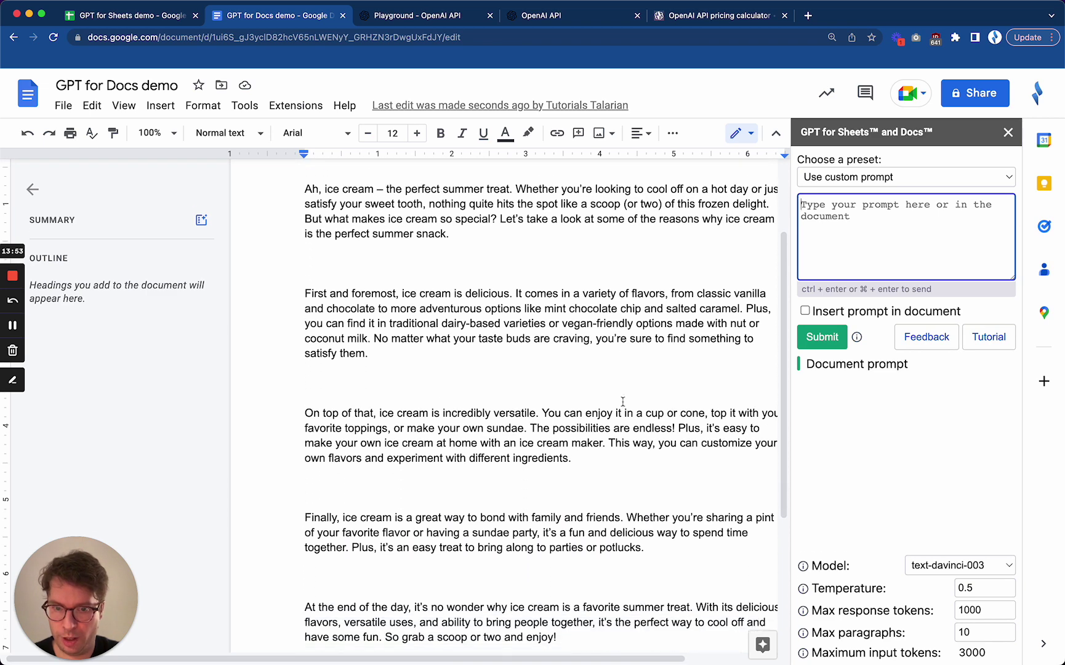
scroll(623, 402, "down", 4)
scroll(590, 502, "up", 2)
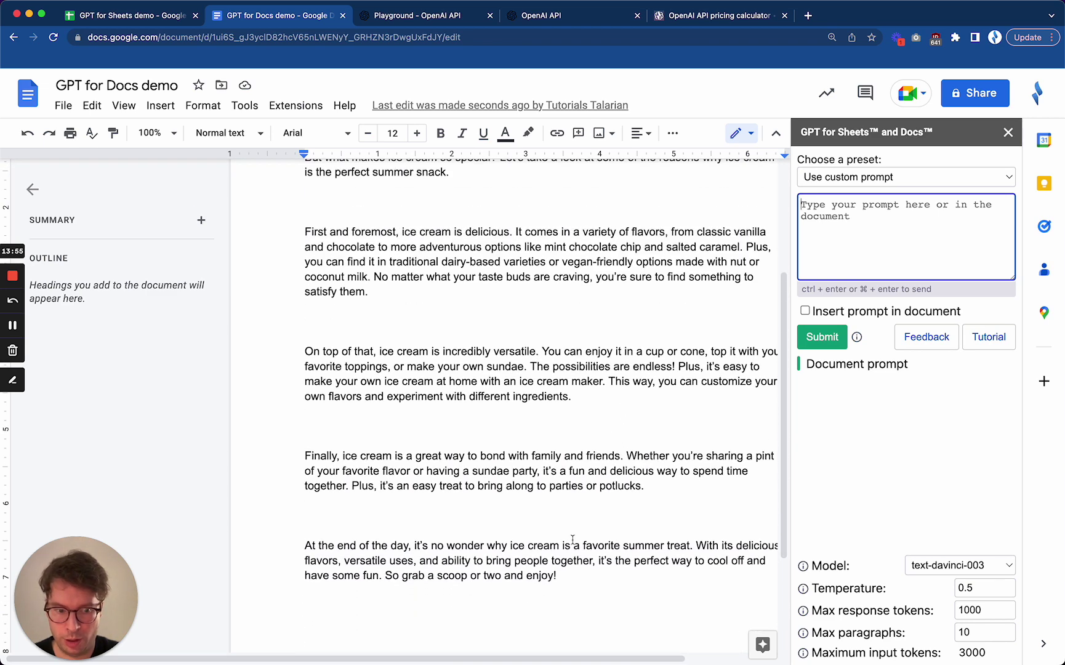
Copy the generated blogpost, without its prompt, over the existing text in the OpenAI tokenizer to count its tokens.
left_click_drag(559, 575, 293, 258)
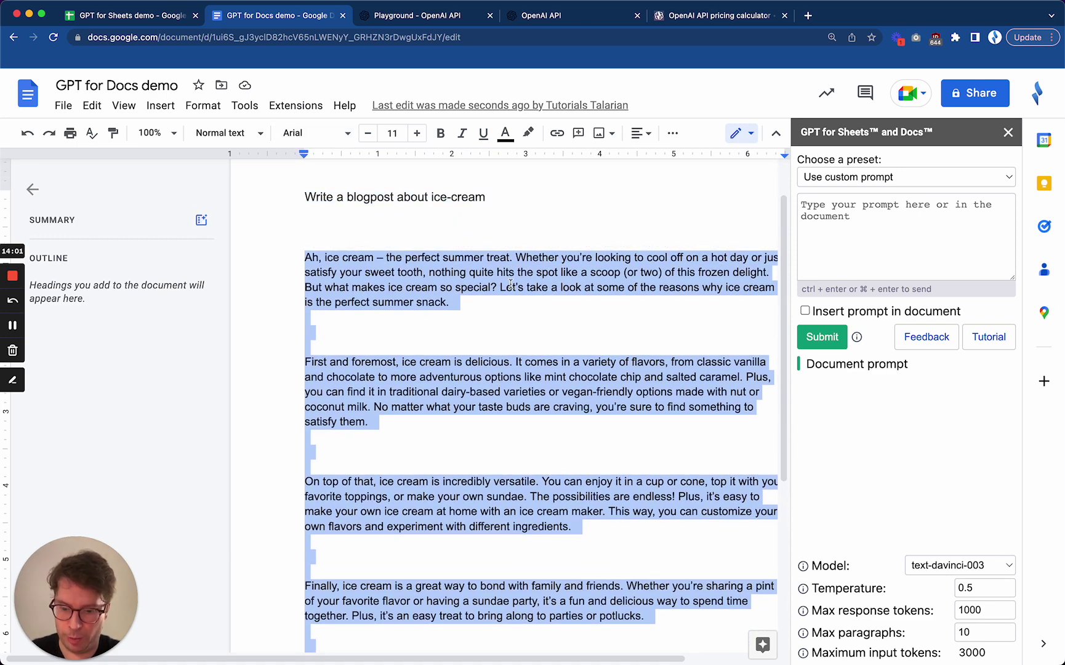
left_click(529, 23)
left_click(495, 291)
key("ctrl+a")
key("BackSpace")
key("ctrl+v")
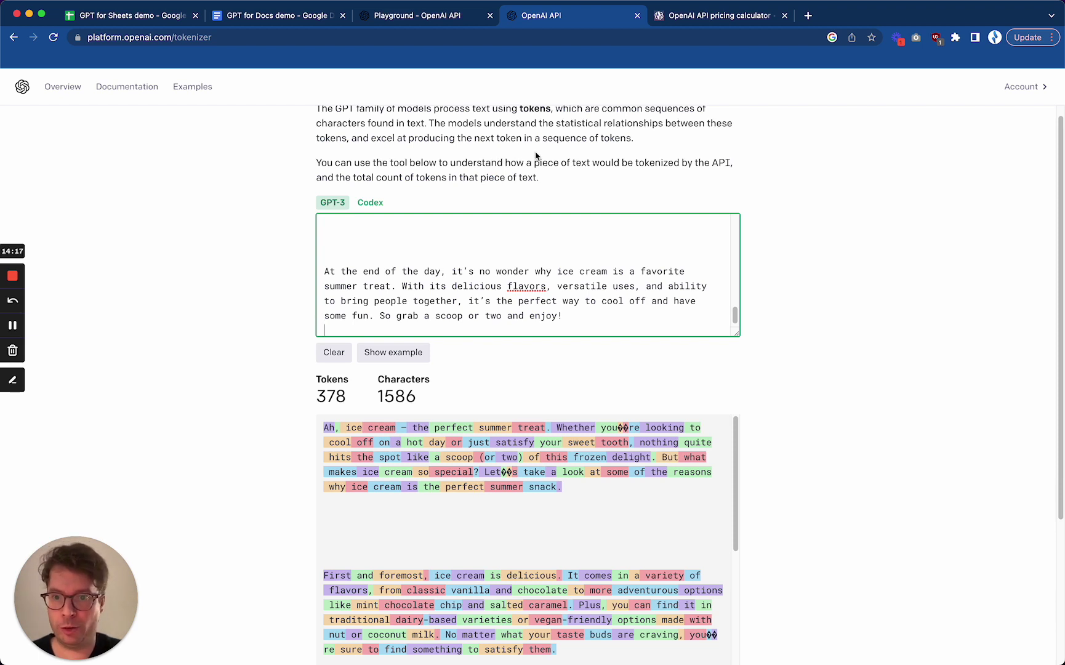
Open the OpenAI API pricing calculator and examine what a request includes and the prices for 10 and 1000 words.
left_click(690, 22)
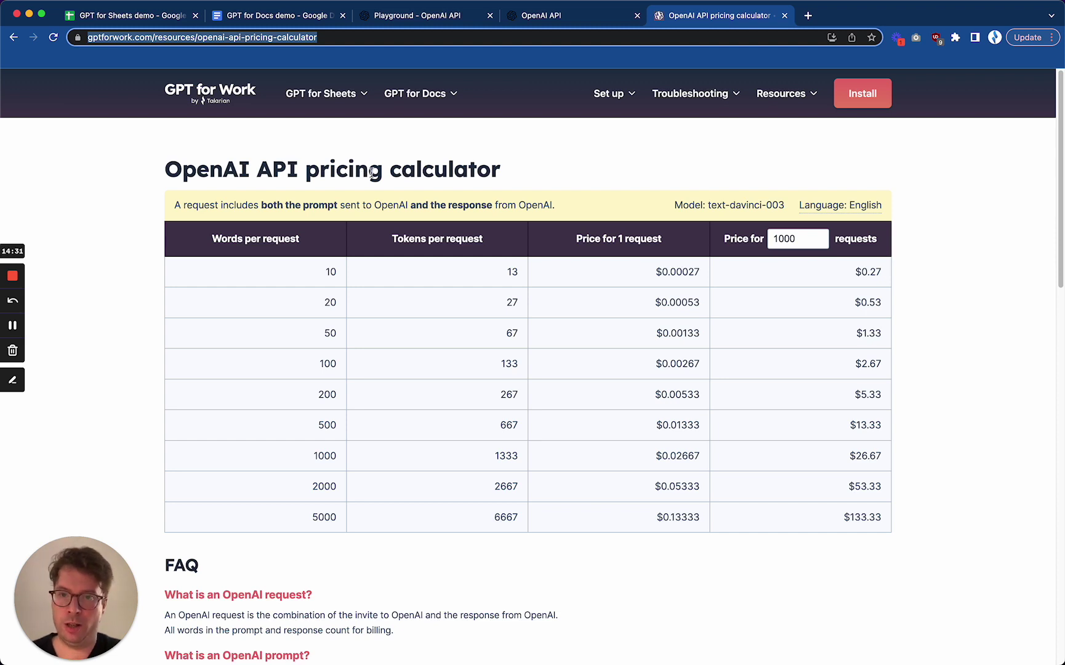
double_click(320, 206)
double_click(463, 206)
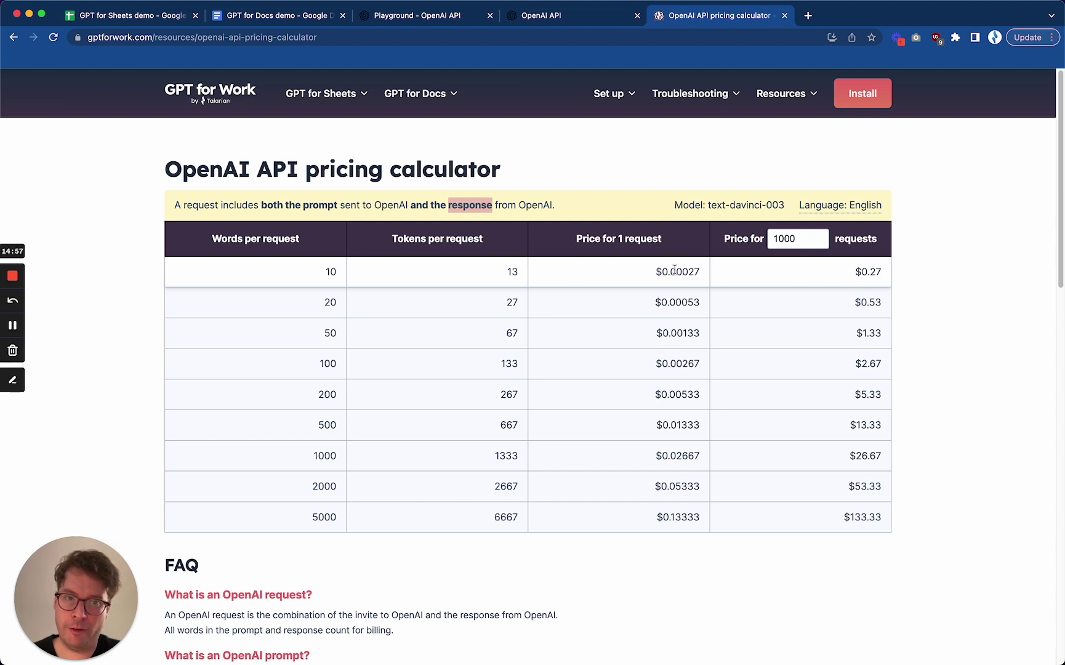
double_click(695, 273)
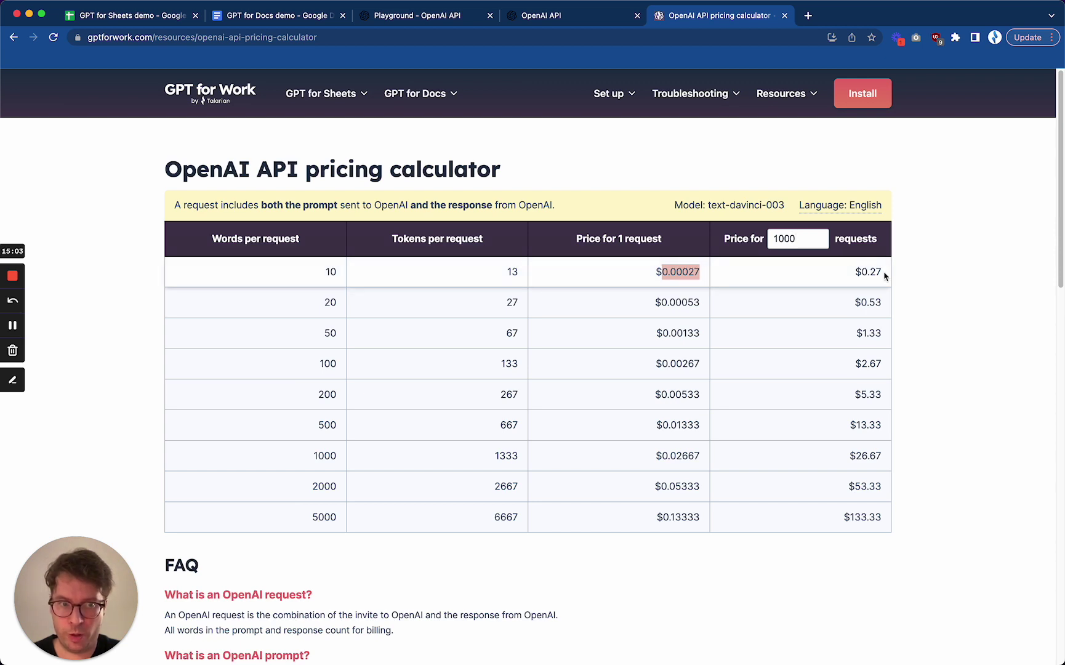
double_click(326, 455)
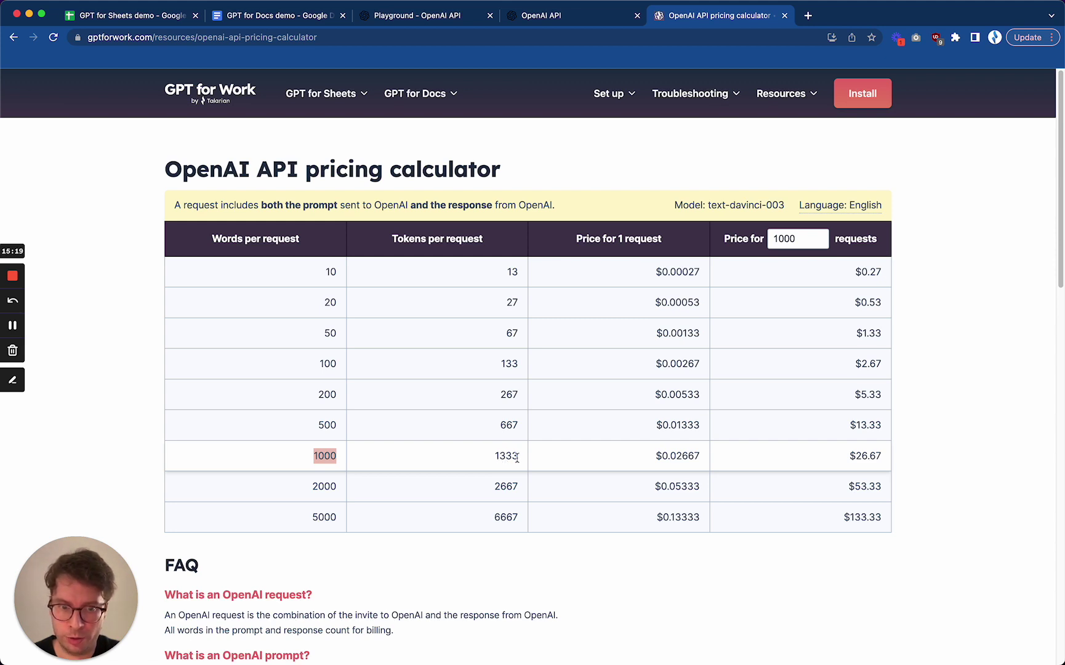
double_click(690, 456)
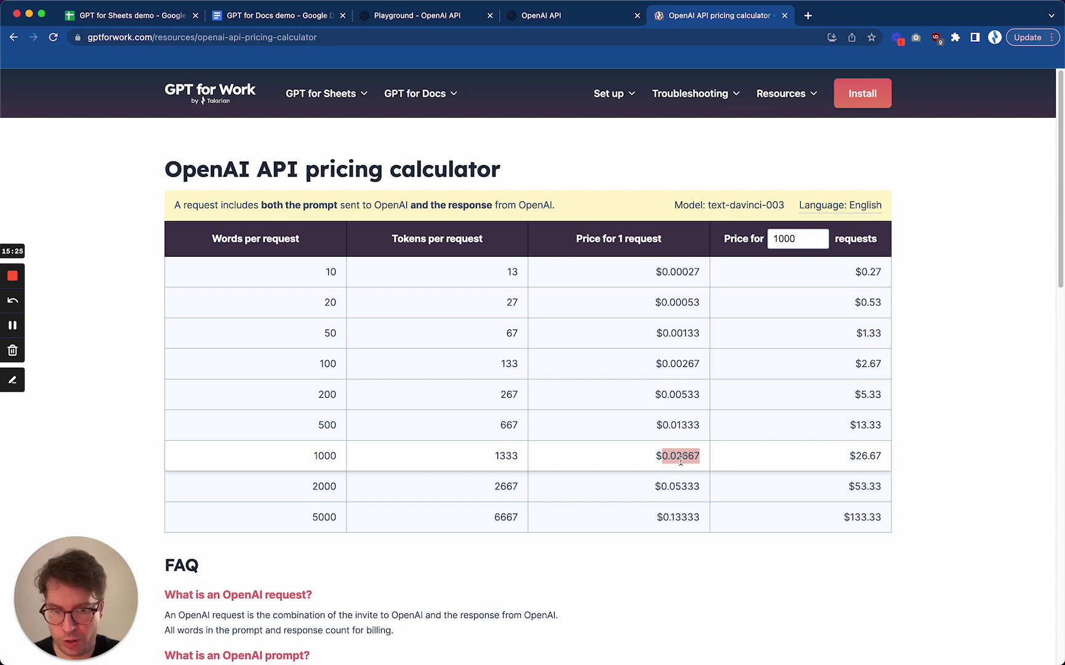
left_click(865, 455)
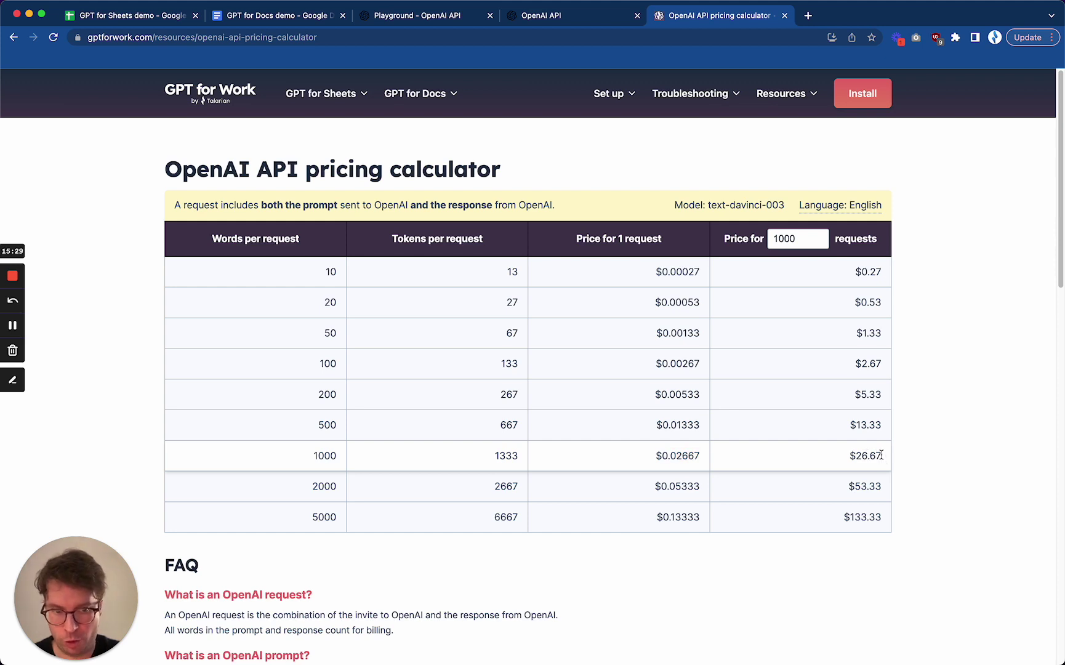
Try 100 requests in the pricing calculator, set the number to 42, and look at the table and FAQ.
left_click(800, 237)
key("BackSpace")
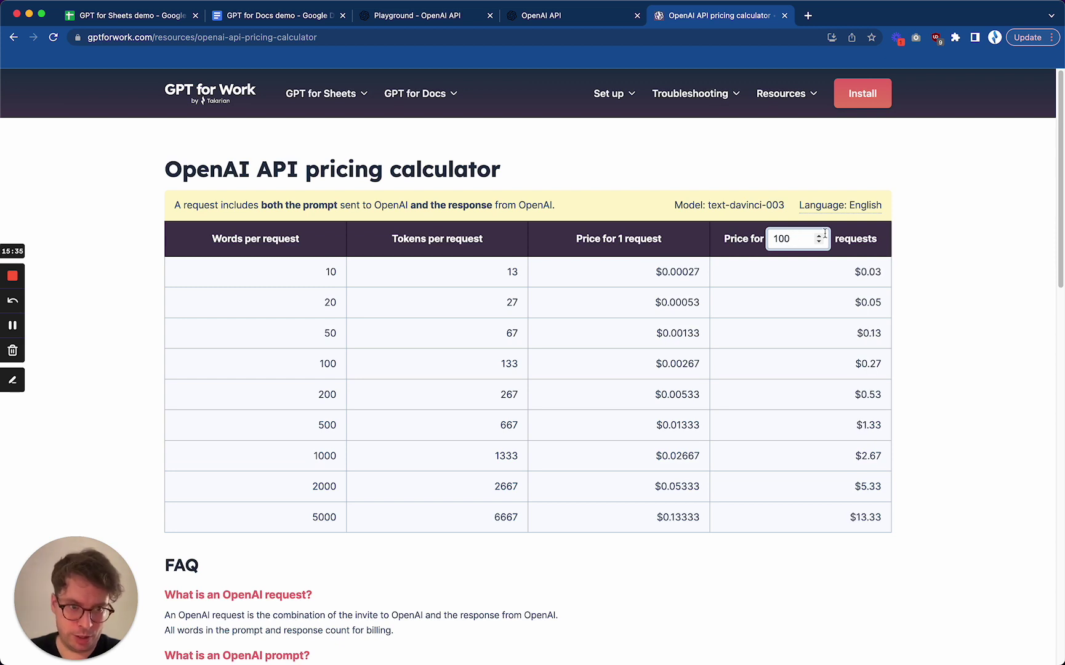
key("BackSpace")
key("BackSpace")
key("BackSpace")
type("42")
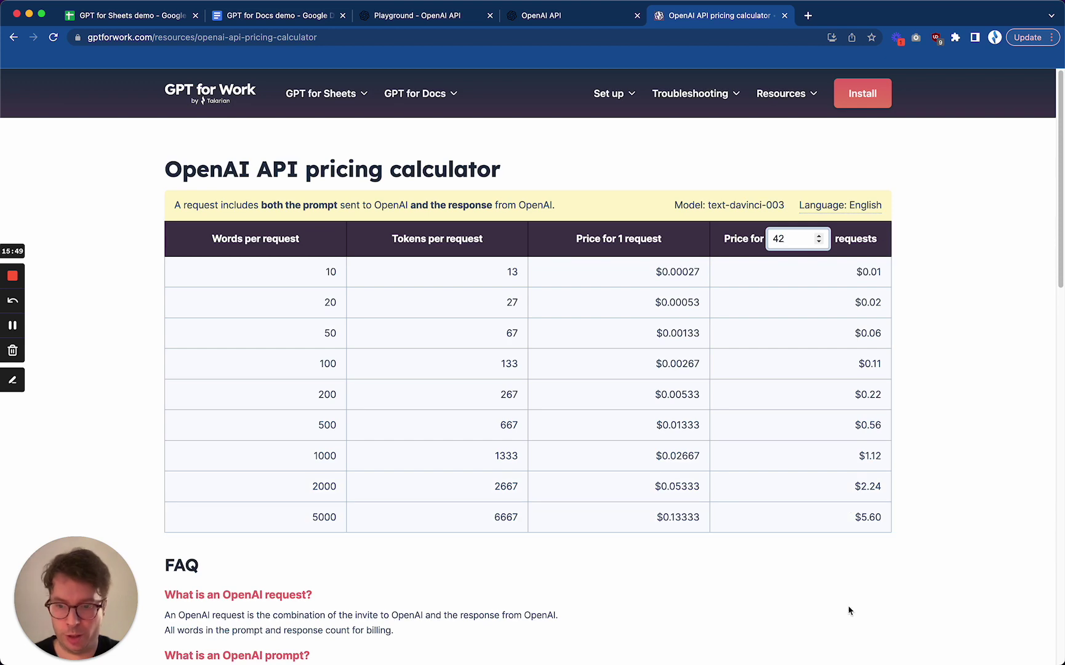
scroll(849, 610, "down", 5)
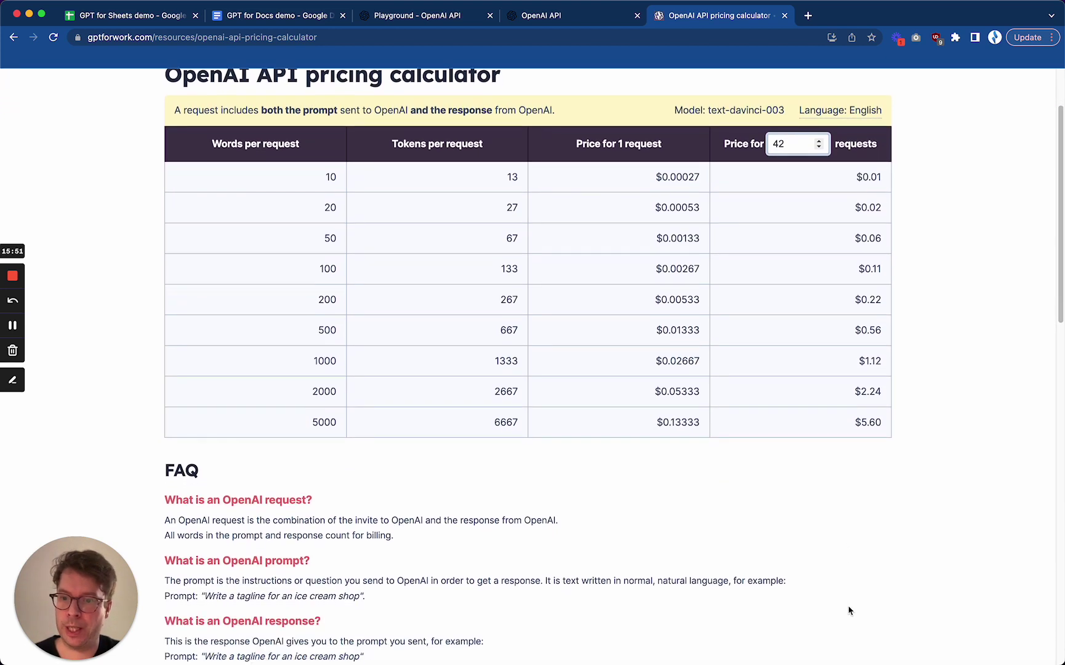
Read the pricing calculator's FAQ about requests, prompts, responses, tokens and billing limits, and the word count examples below it.
scroll(848, 609, "down", 3)
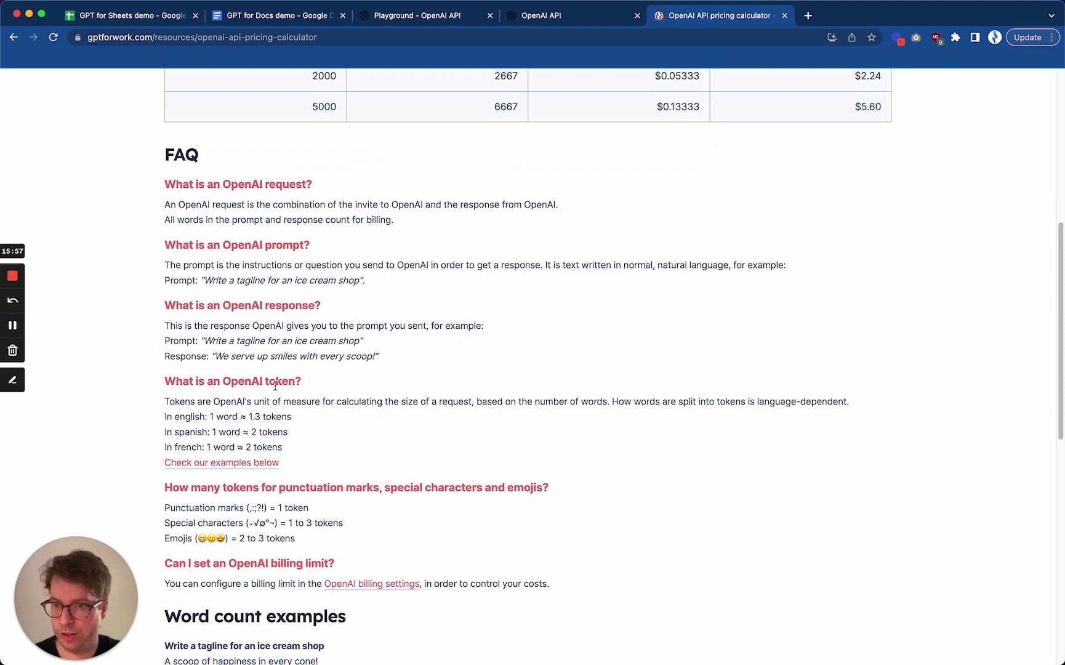
scroll(406, 467, "down", 2)
scroll(408, 468, "down", 5)
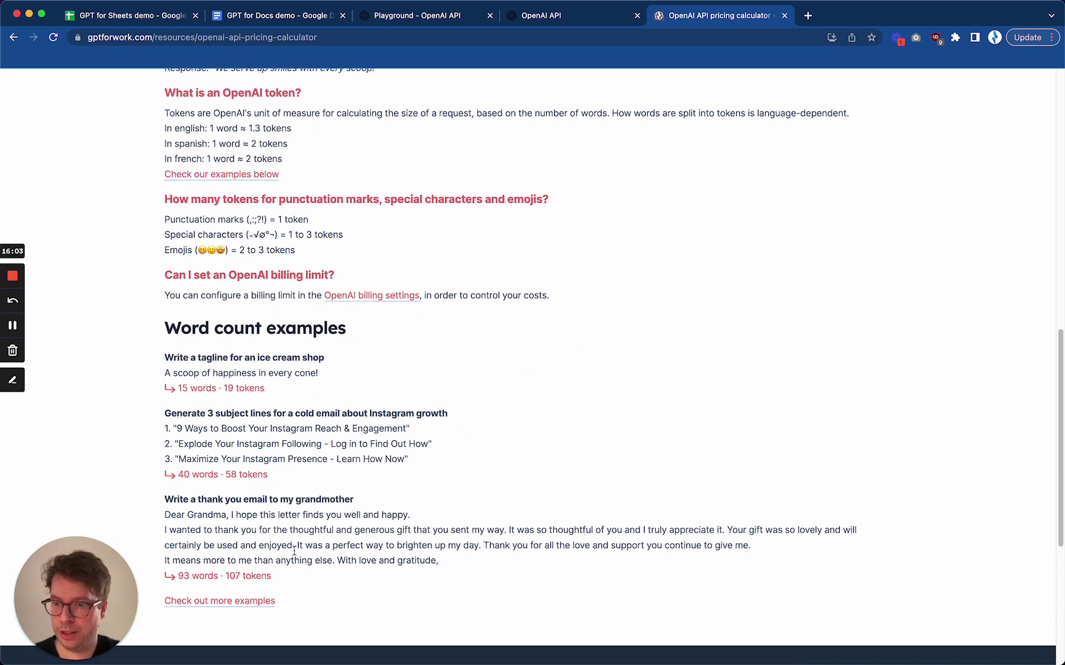
Open the additional words-to-tokens examples and compare the tokens per word for the English, French and Spanish requests.
left_click(243, 600)
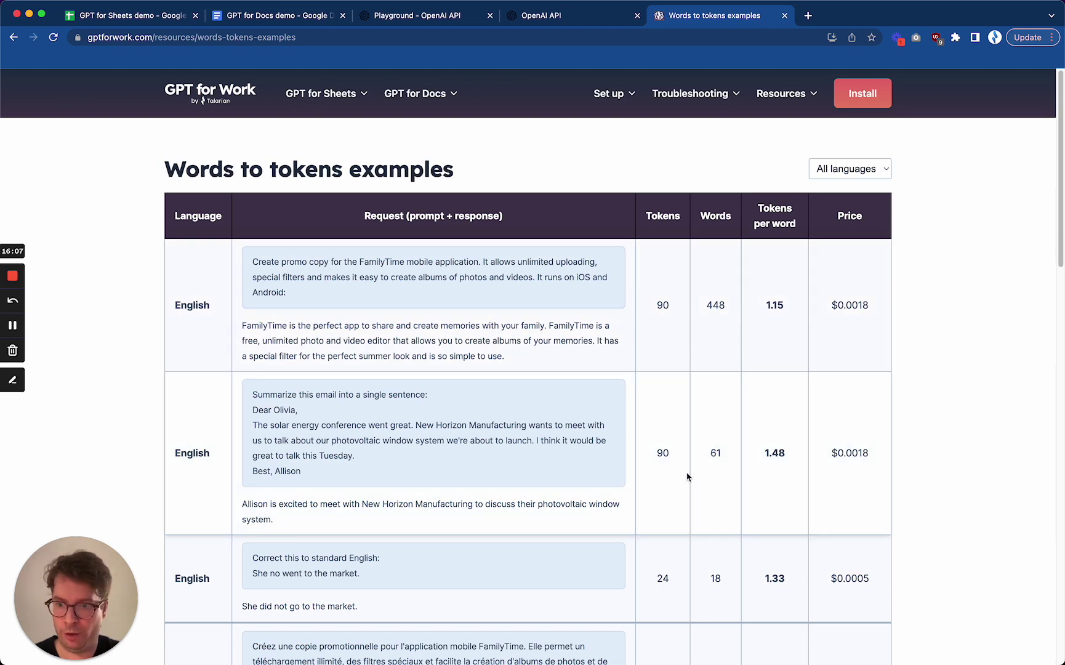
scroll(687, 474, "down", 5)
scroll(687, 476, "up", 3)
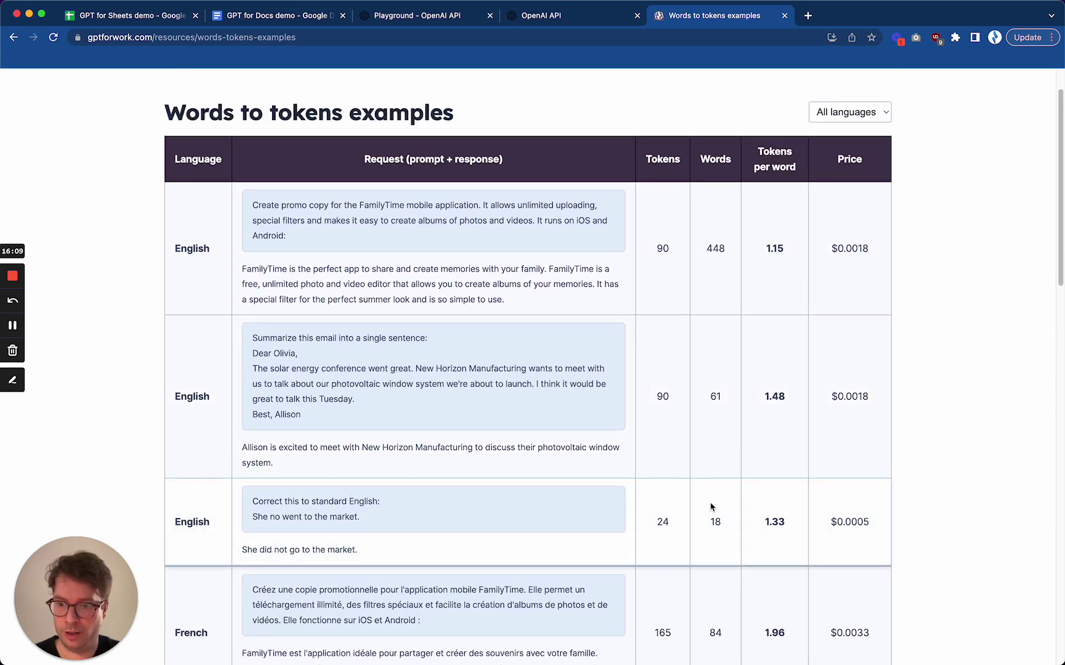
scroll(711, 504, "down", 5)
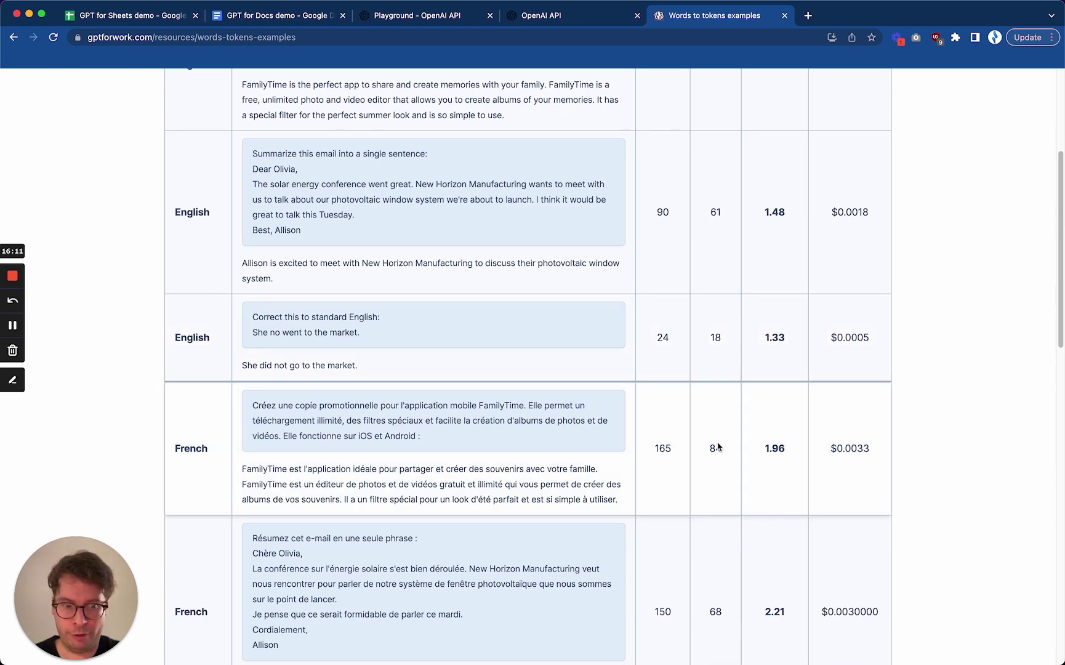
scroll(716, 499, "up", 5)
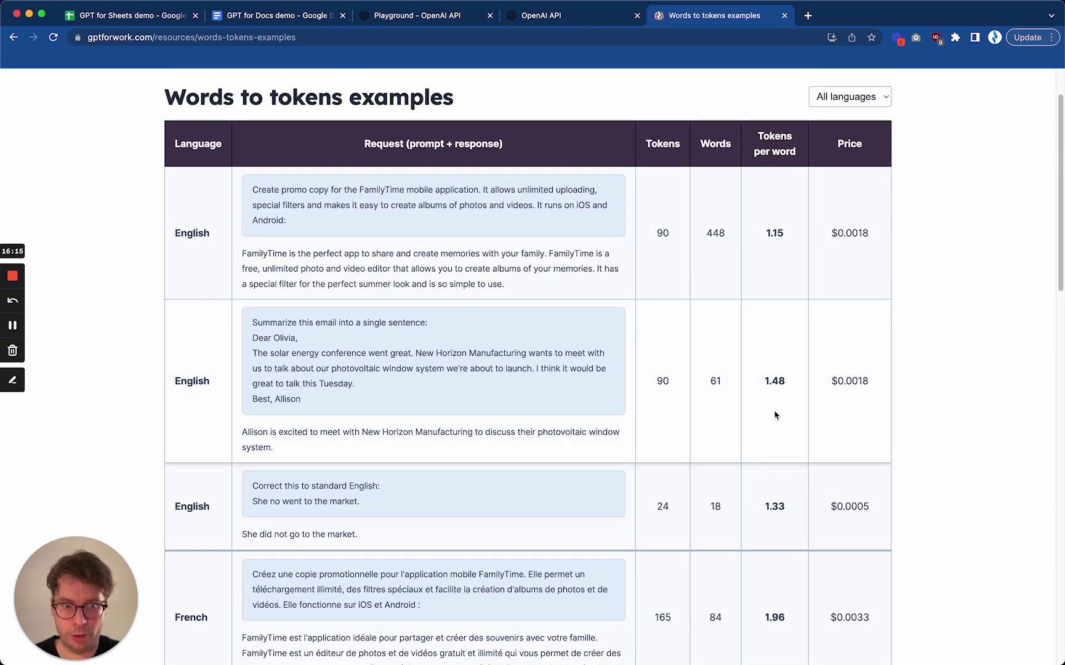
scroll(774, 413, "down", 9)
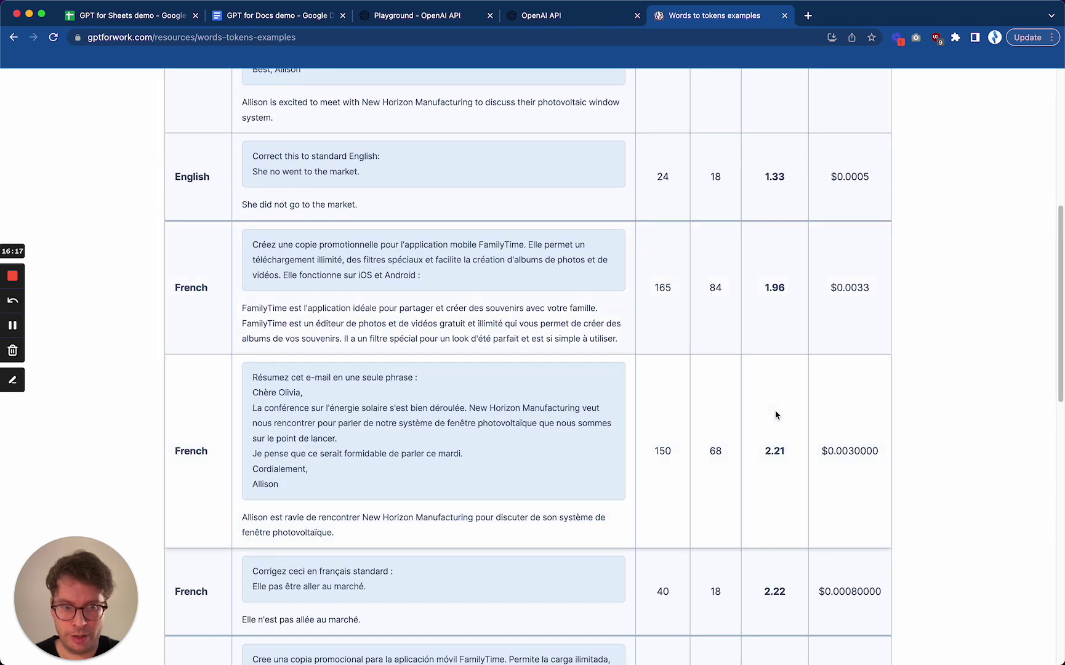
scroll(778, 478, "down", 1)
scroll(779, 479, "down", 12)
scroll(781, 550, "down", 1)
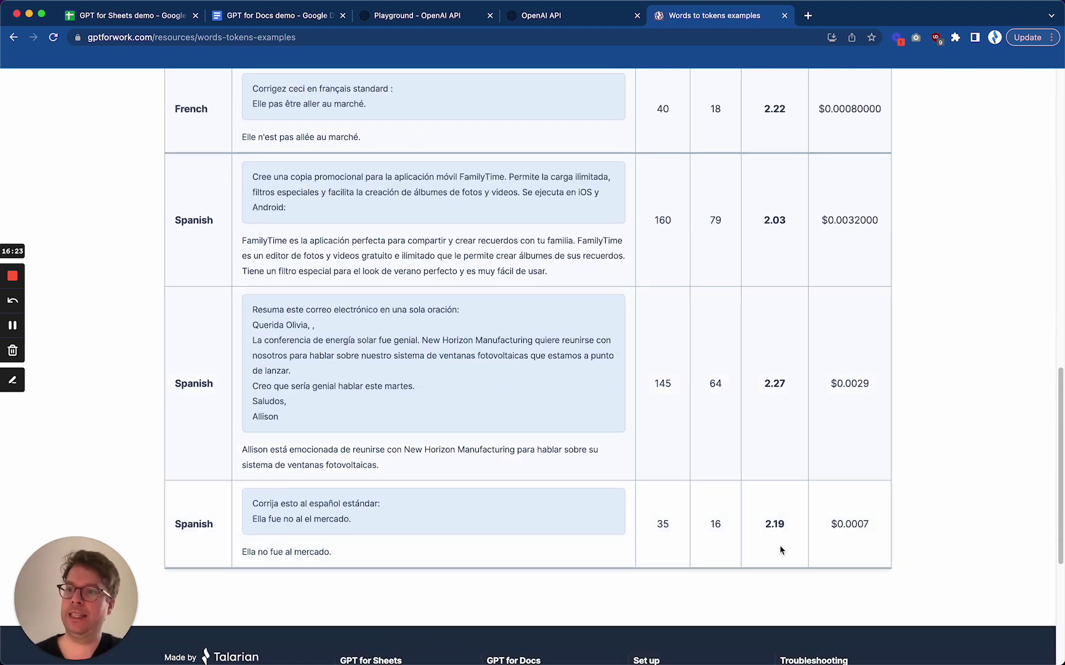